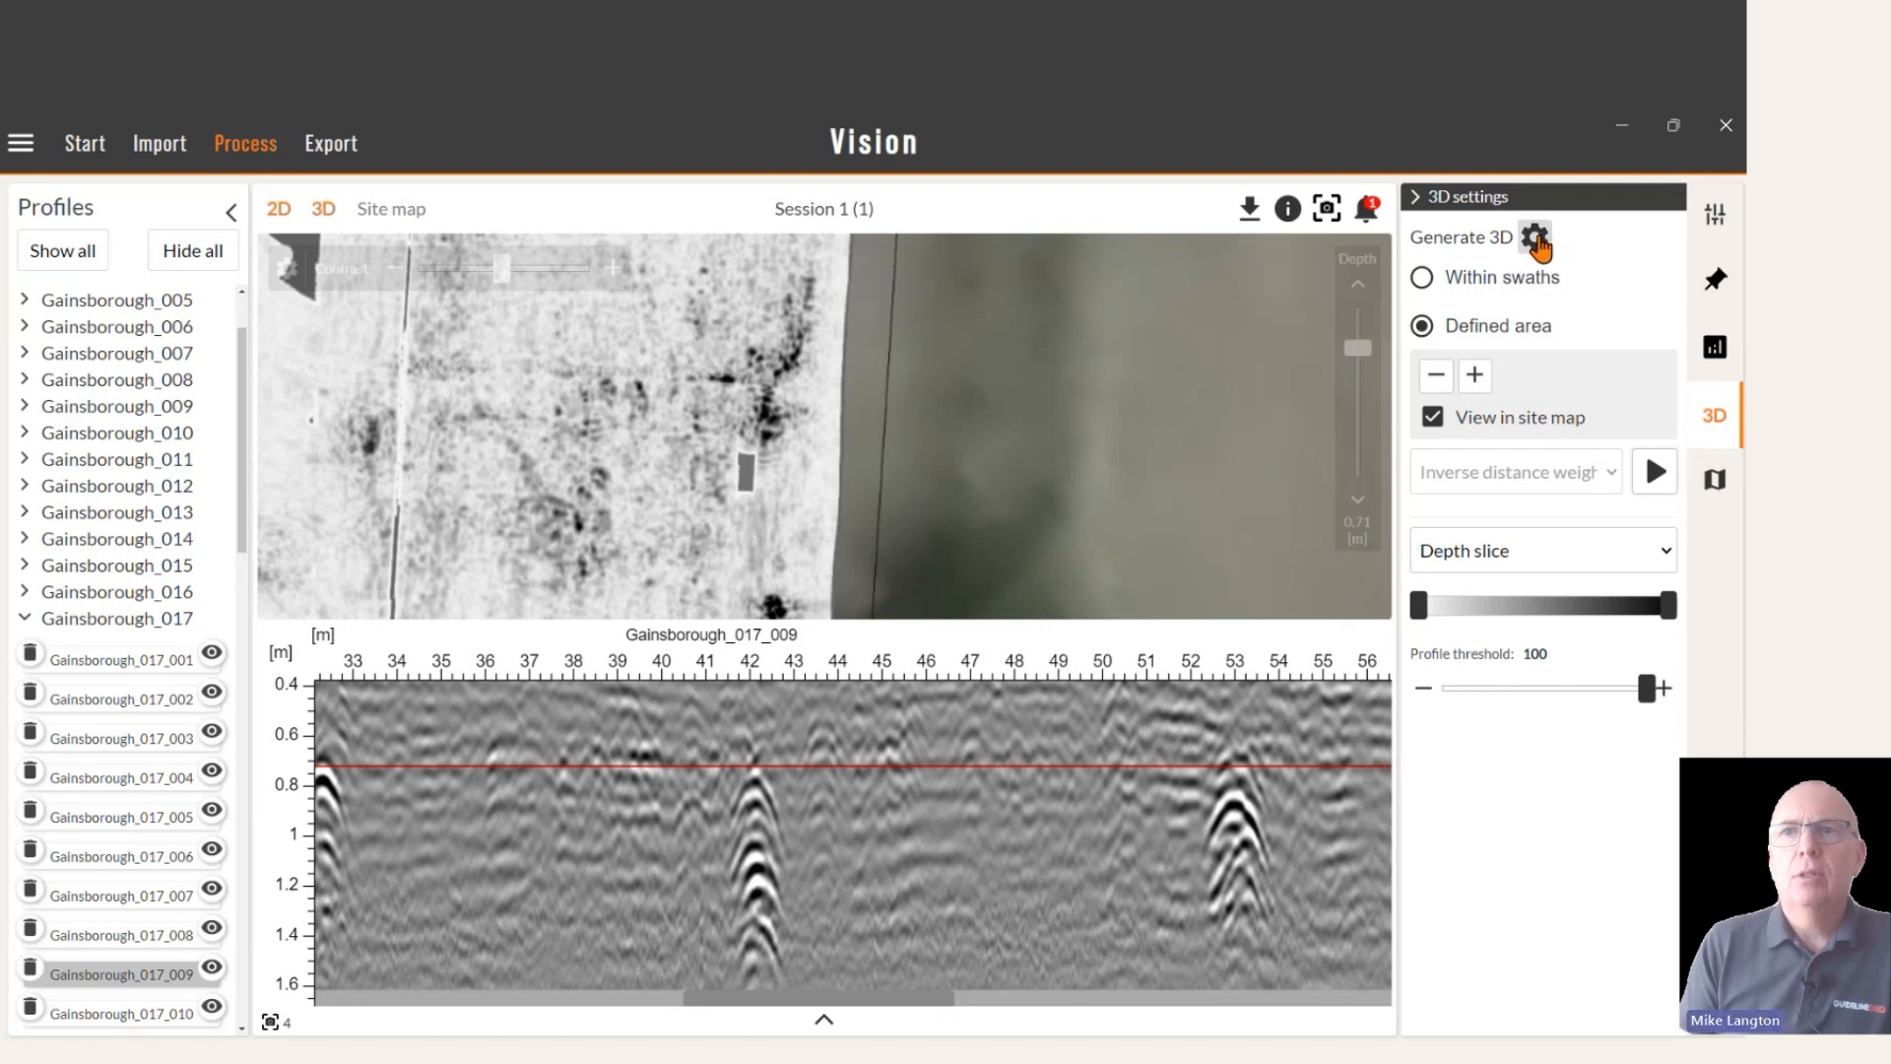
Review the 3D generation settings and the list of applied filters.
click(1536, 239)
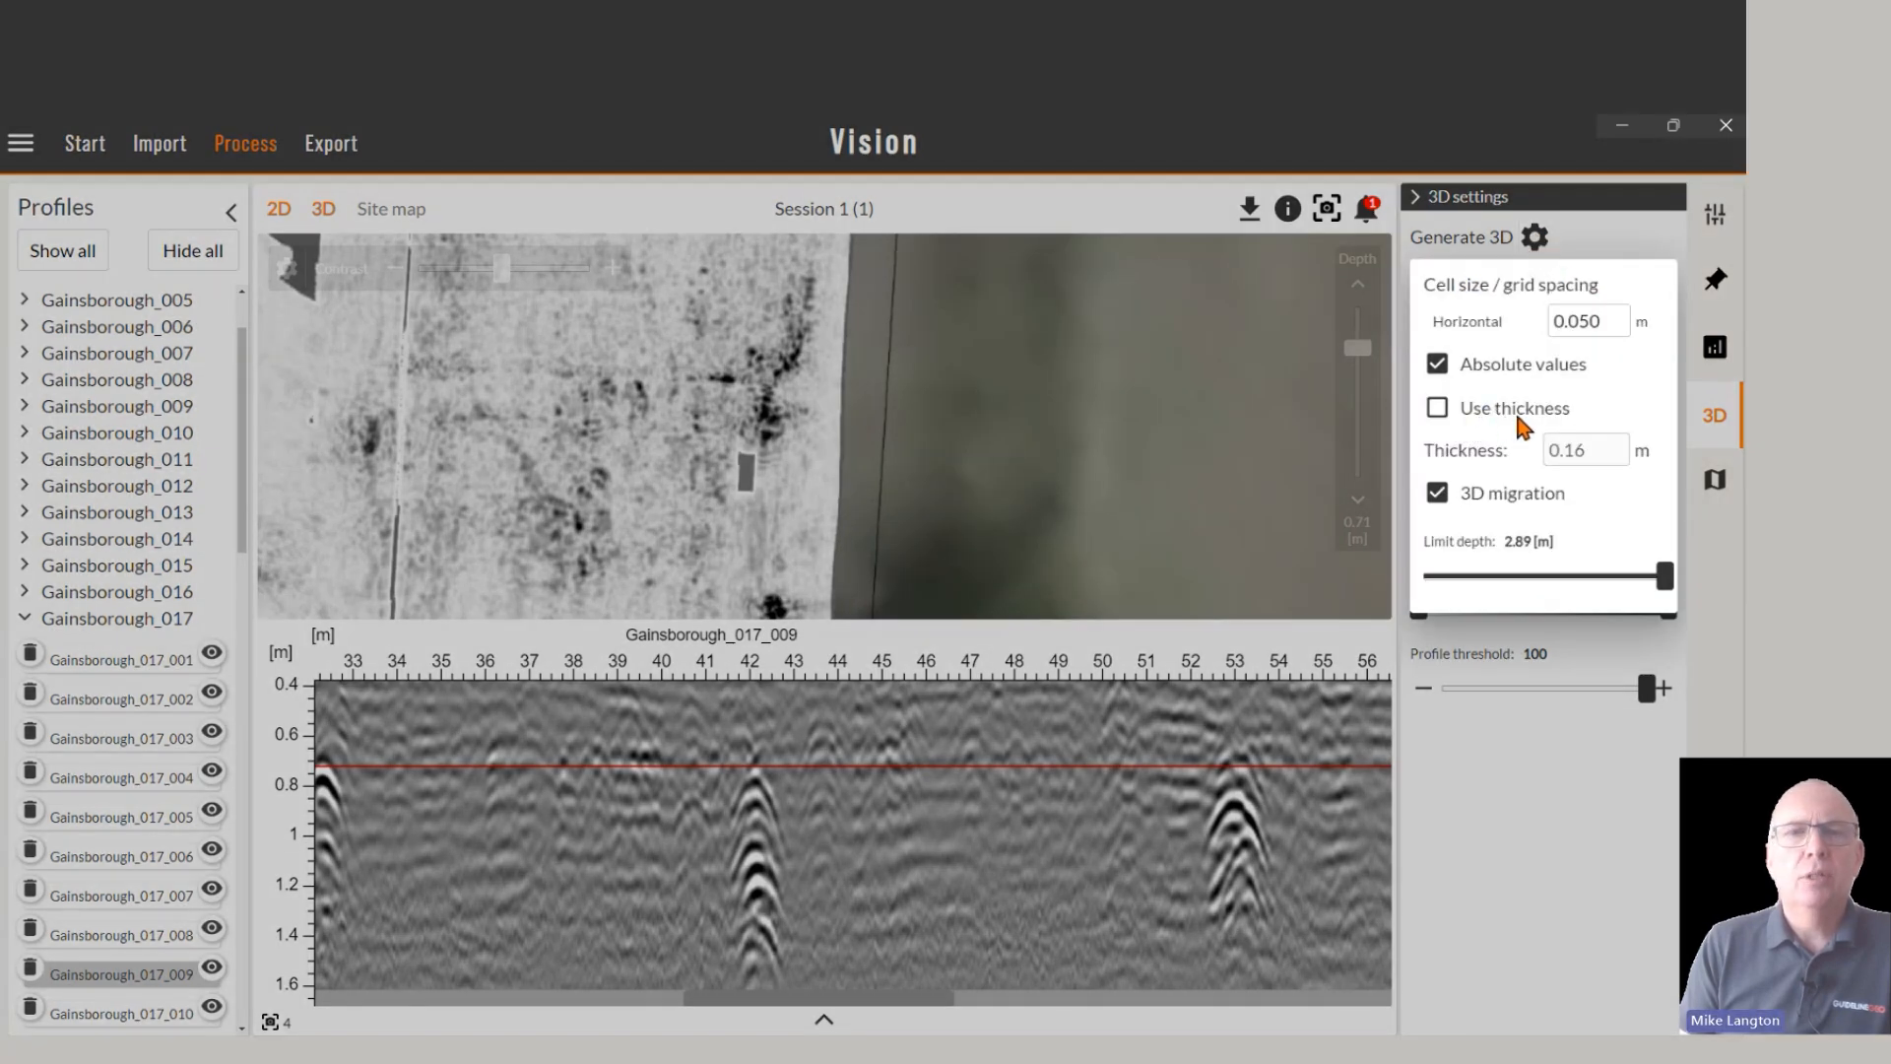
click(1507, 827)
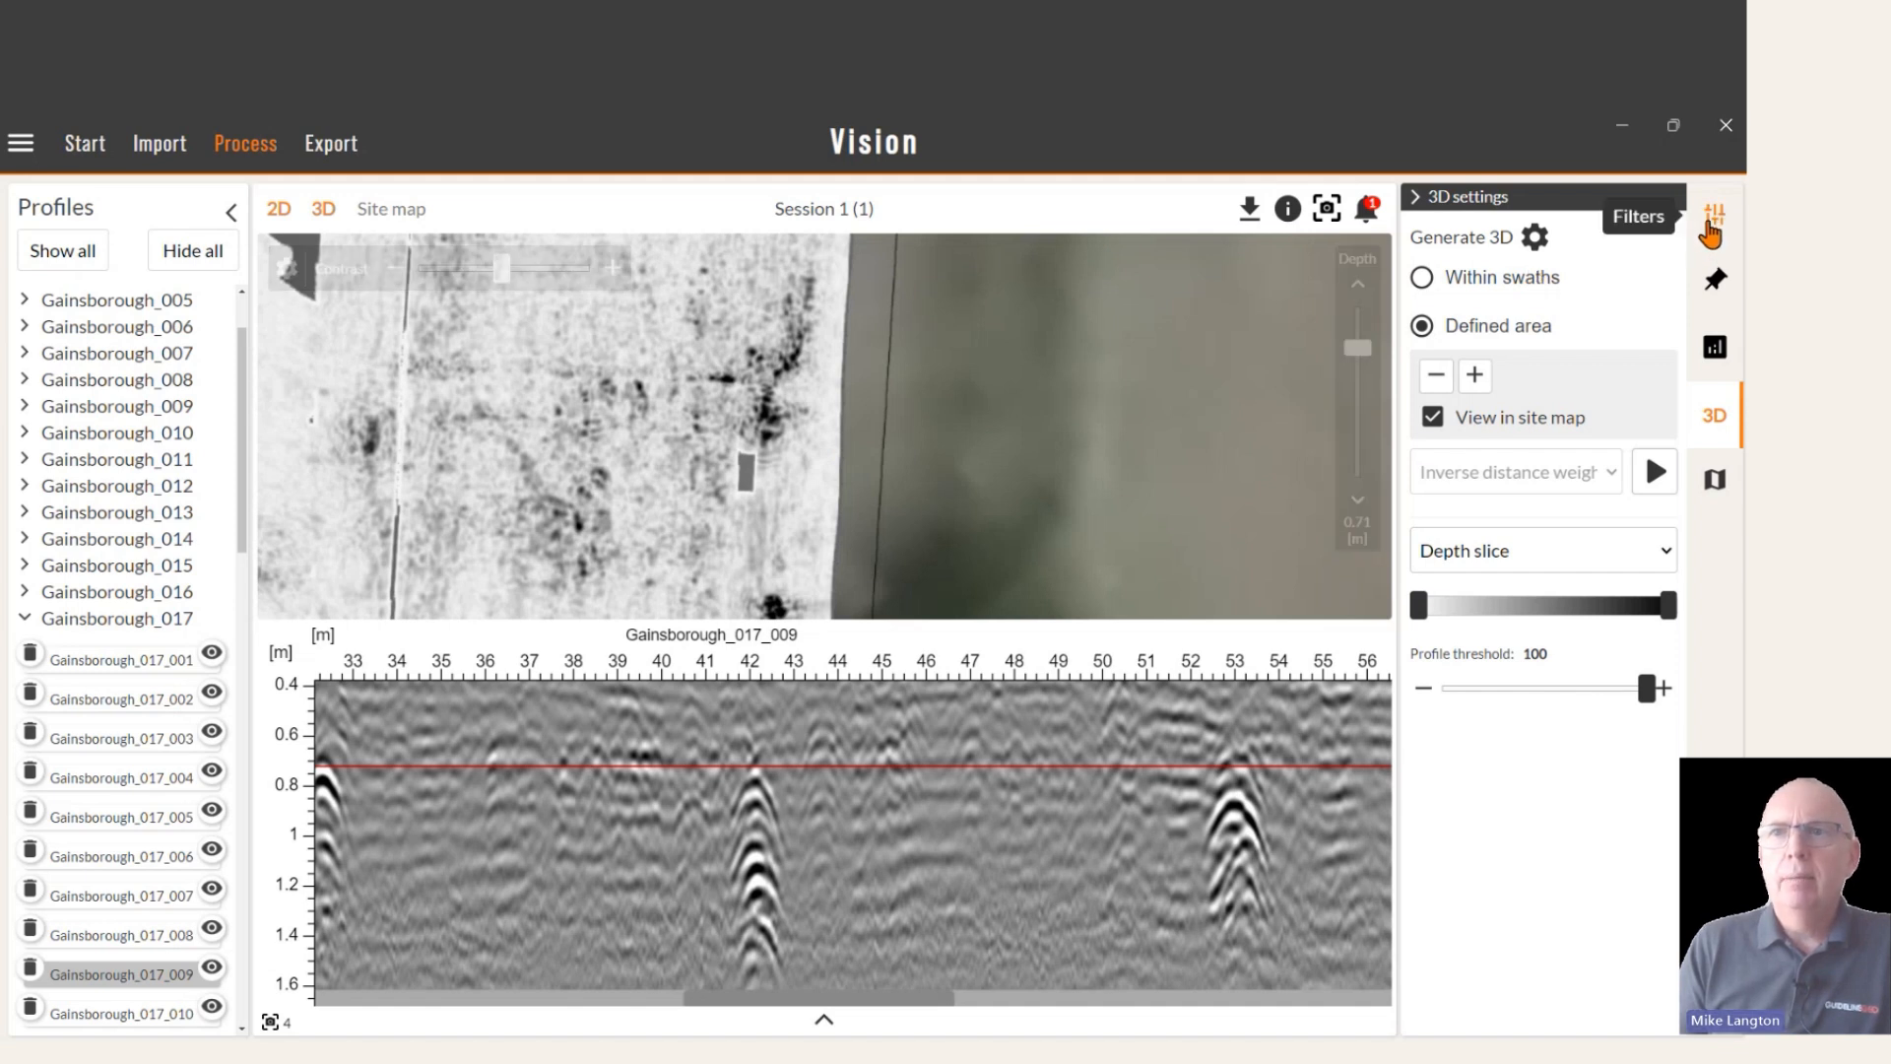
click(1711, 233)
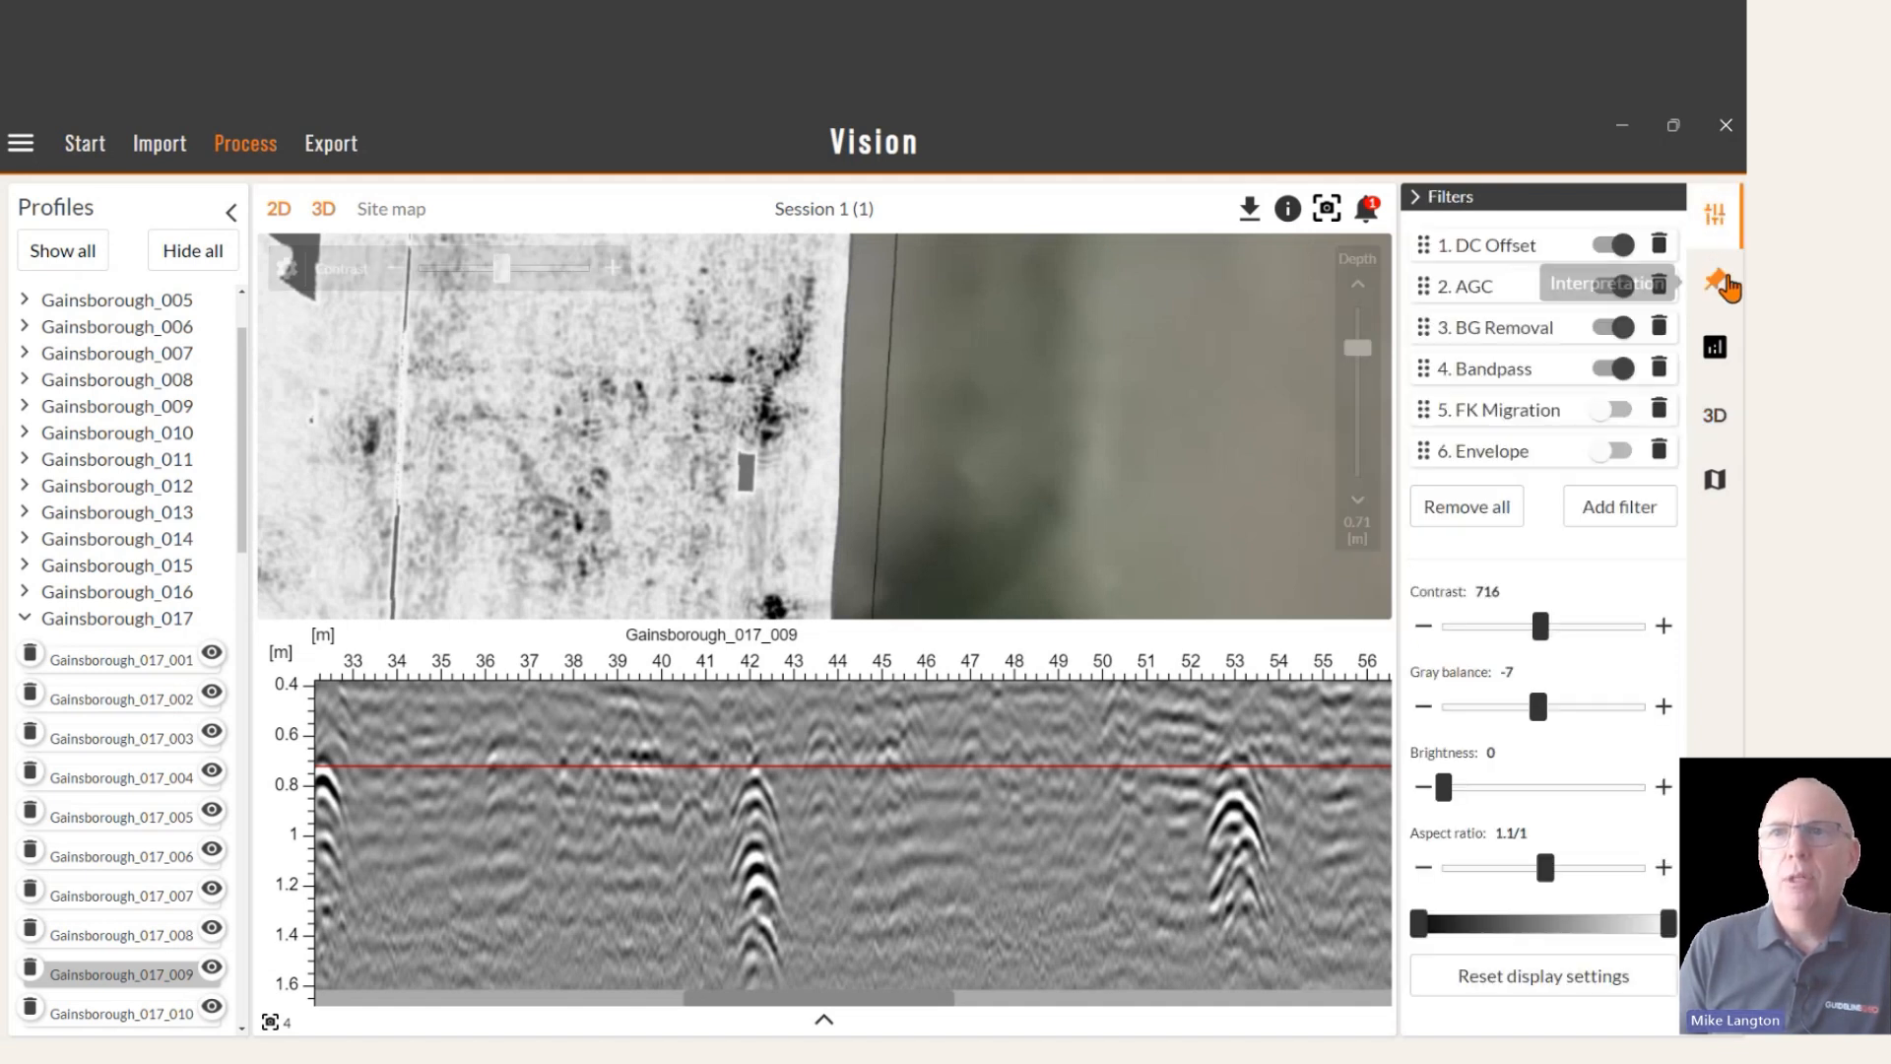
Bring up the interpretation marker tools and set the depth slice to 0.79 m.
click(1714, 281)
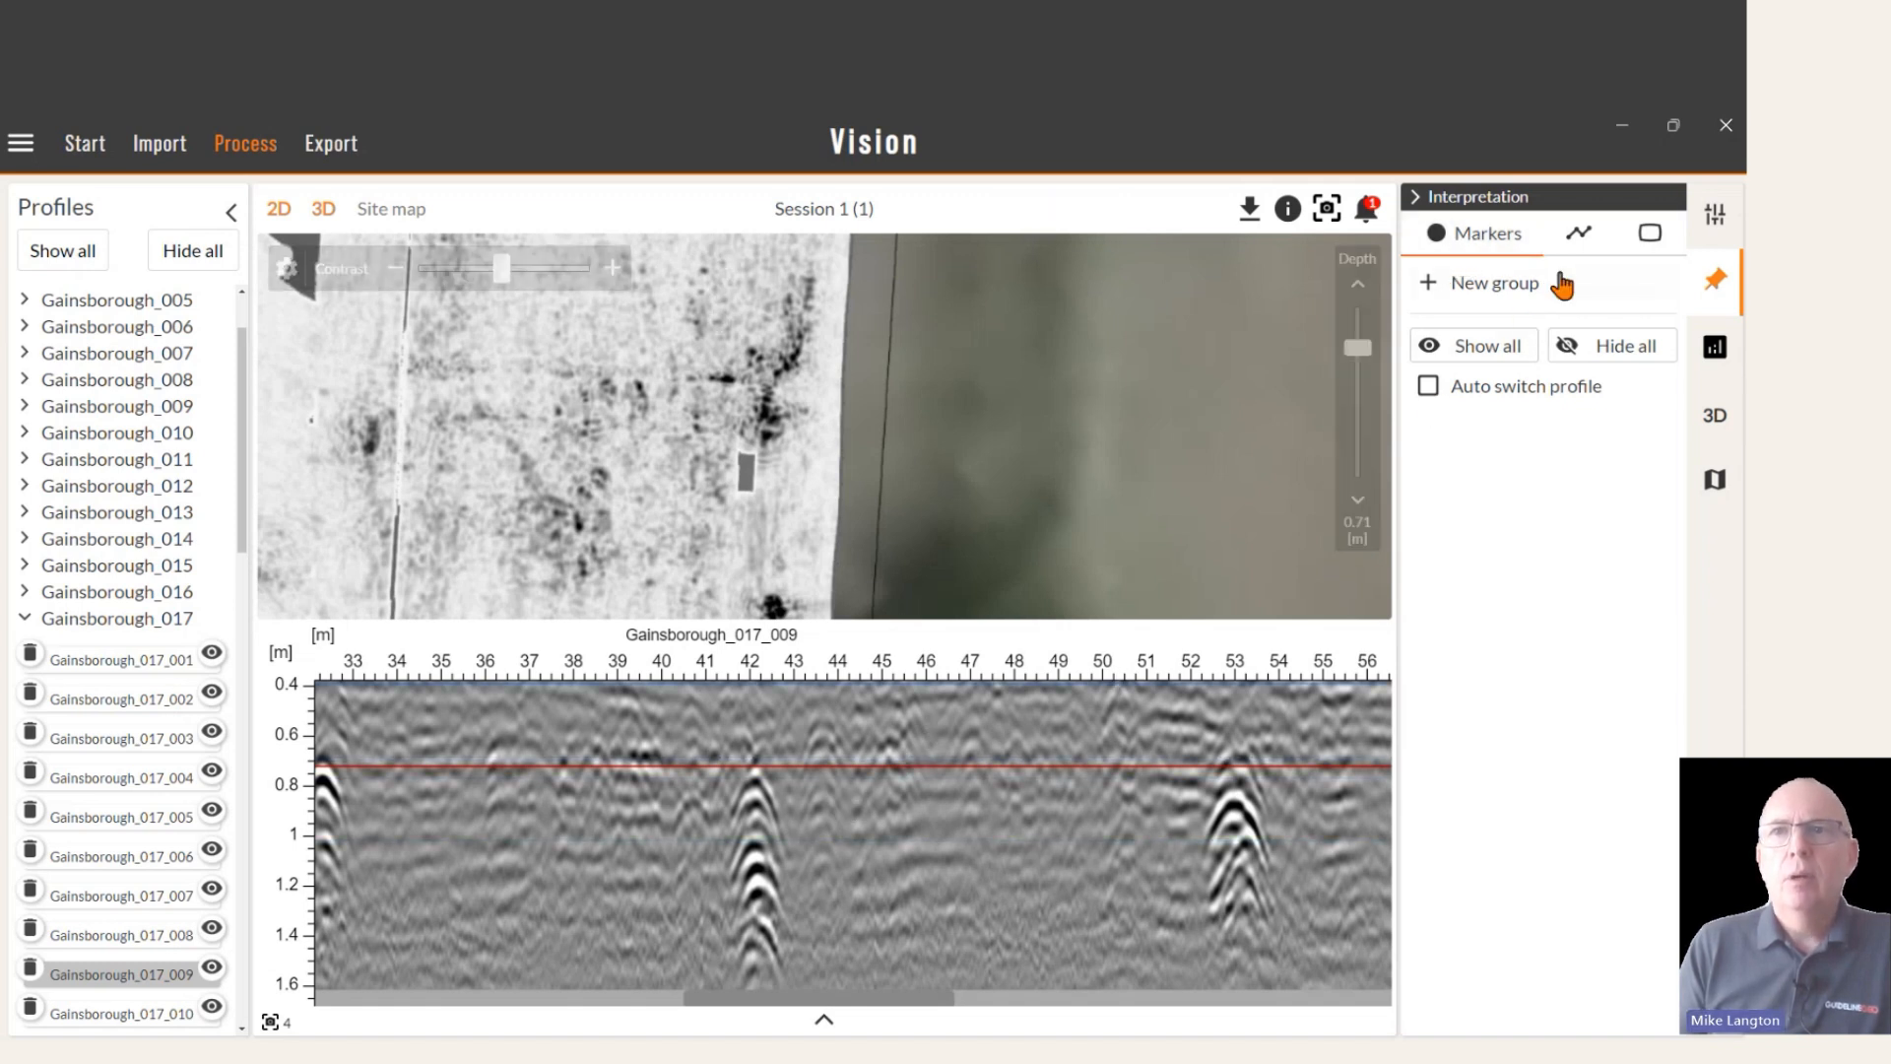
click(1579, 237)
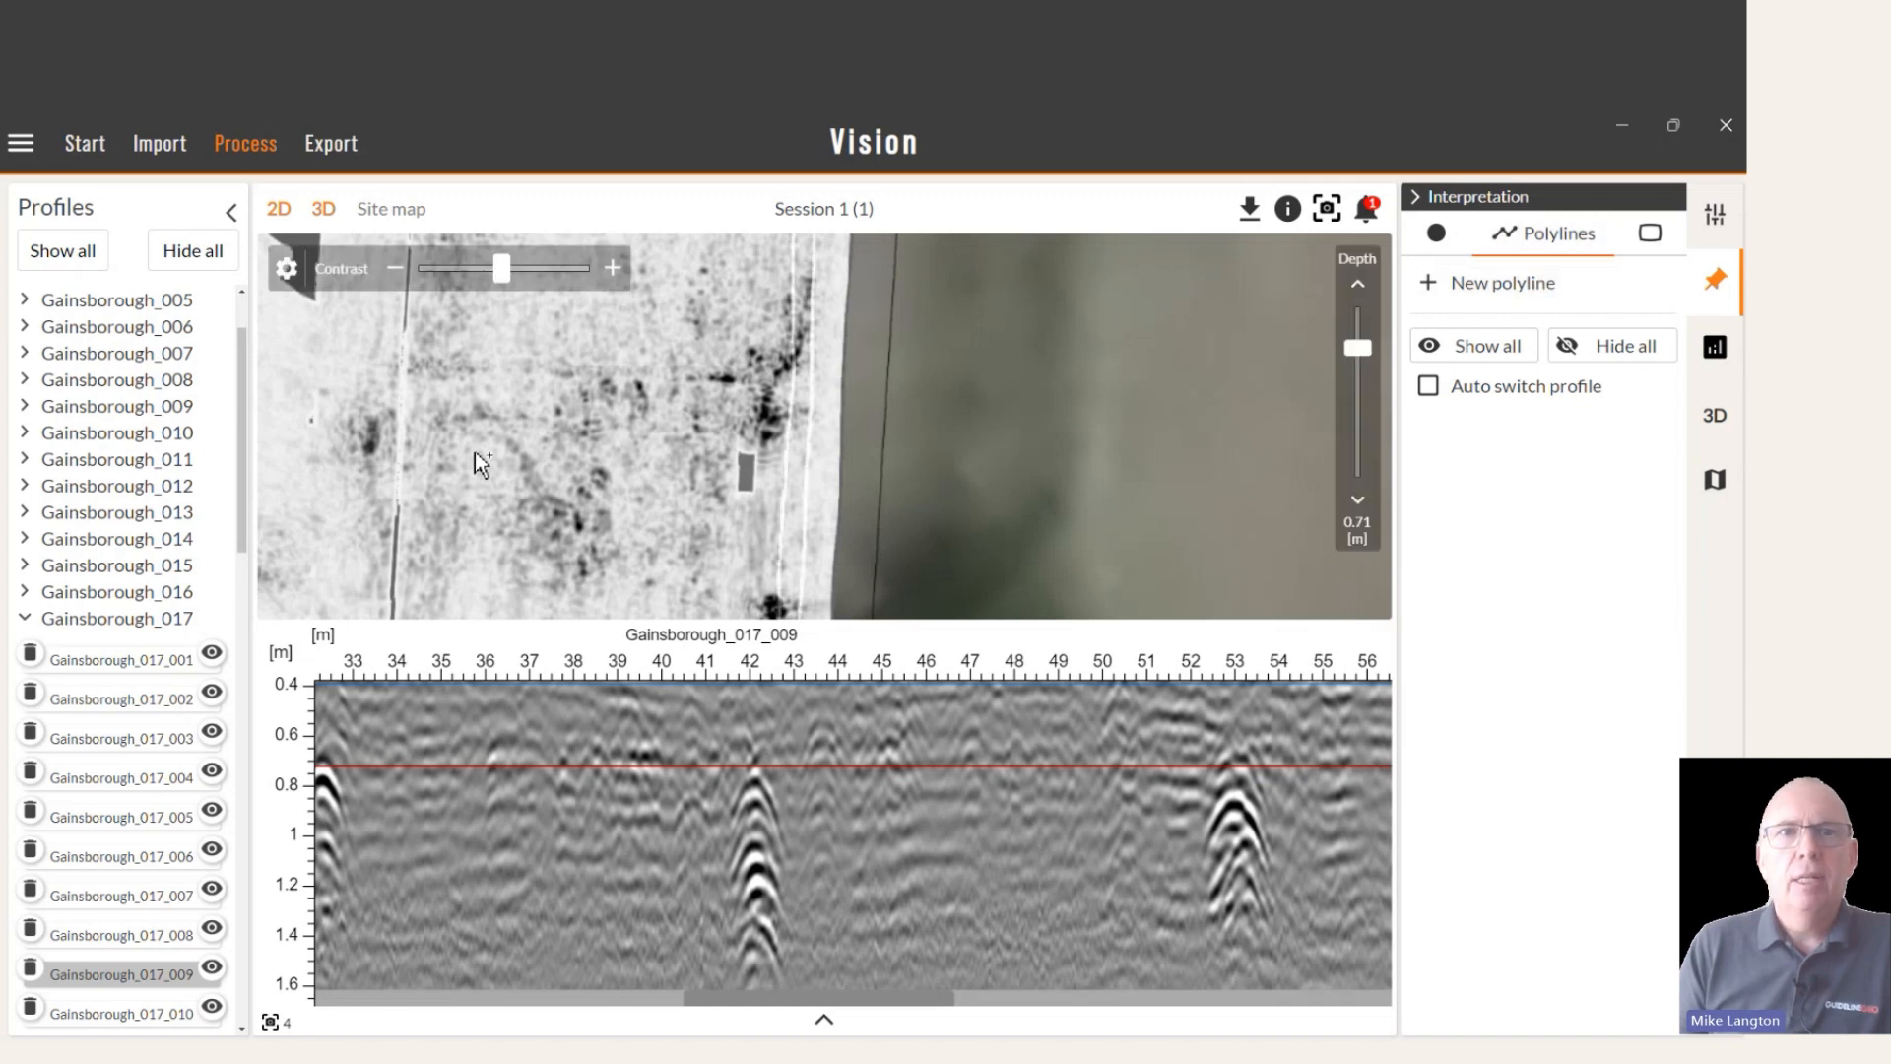
click(1439, 236)
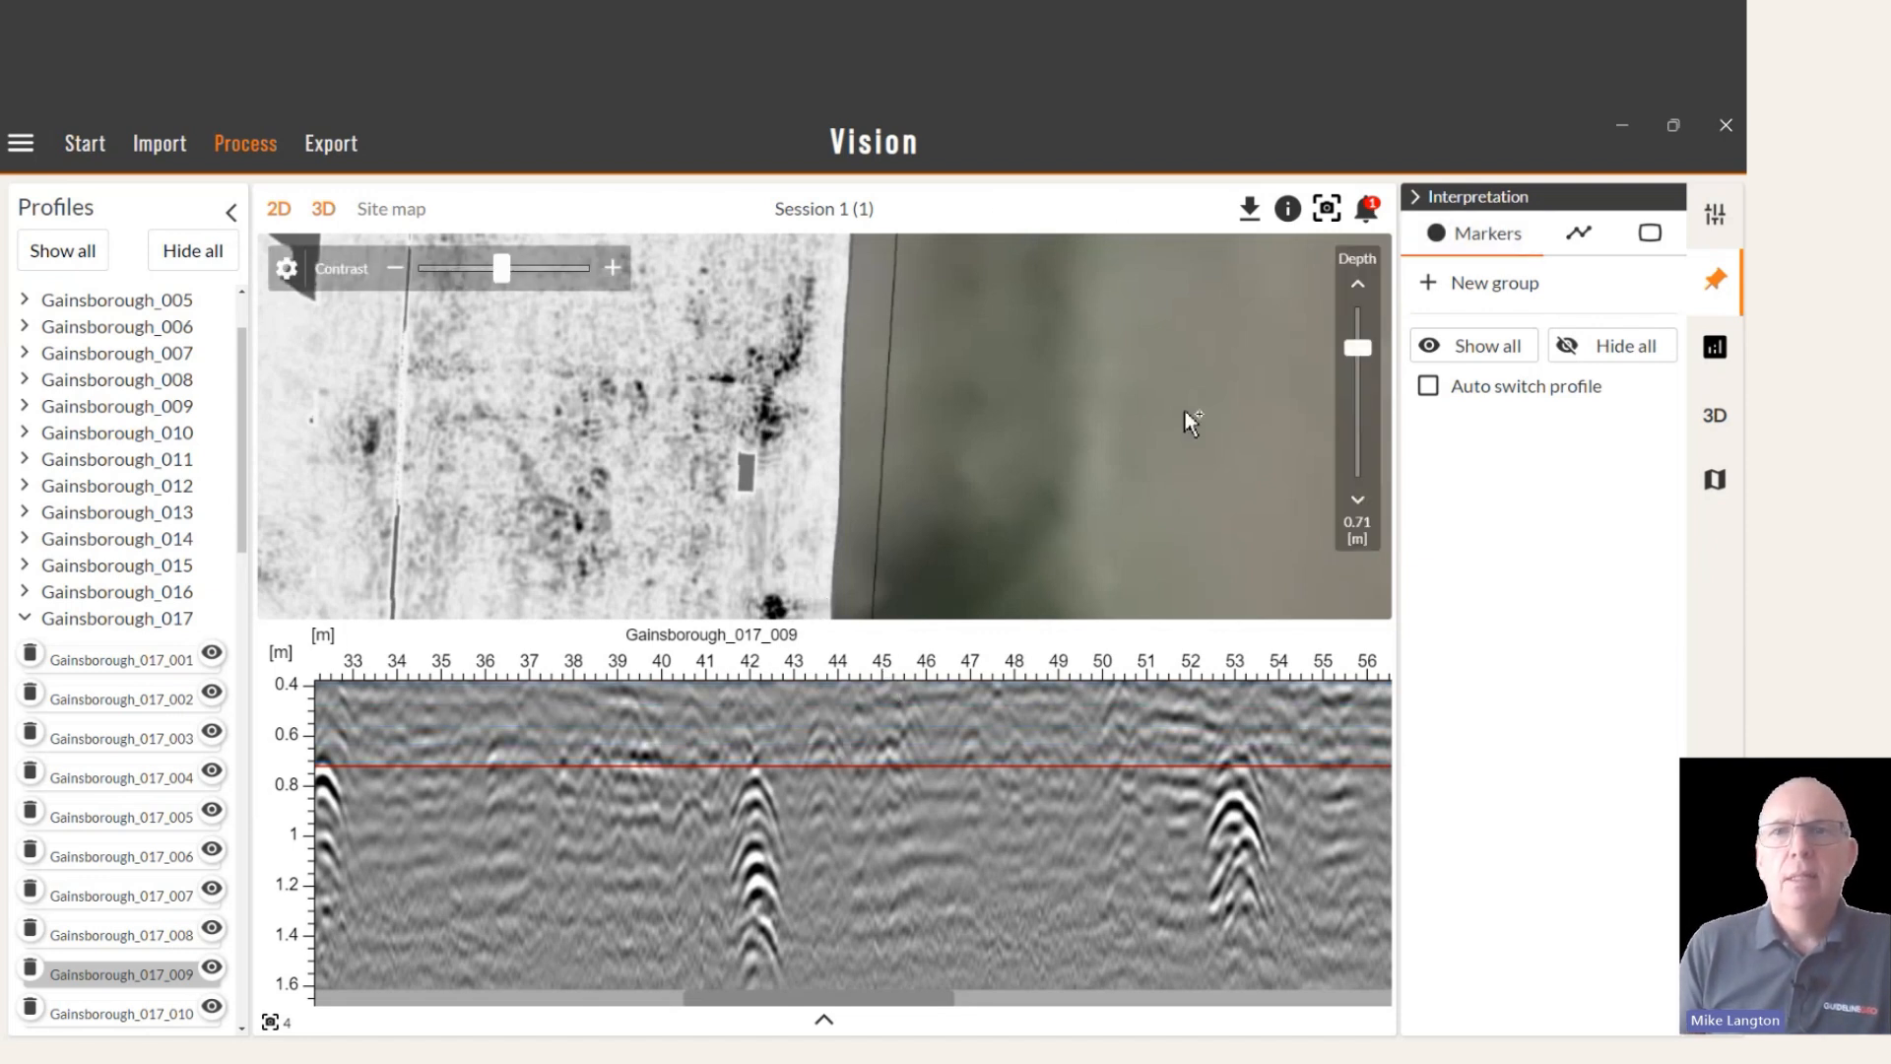
drag(1362, 362, 1365, 370)
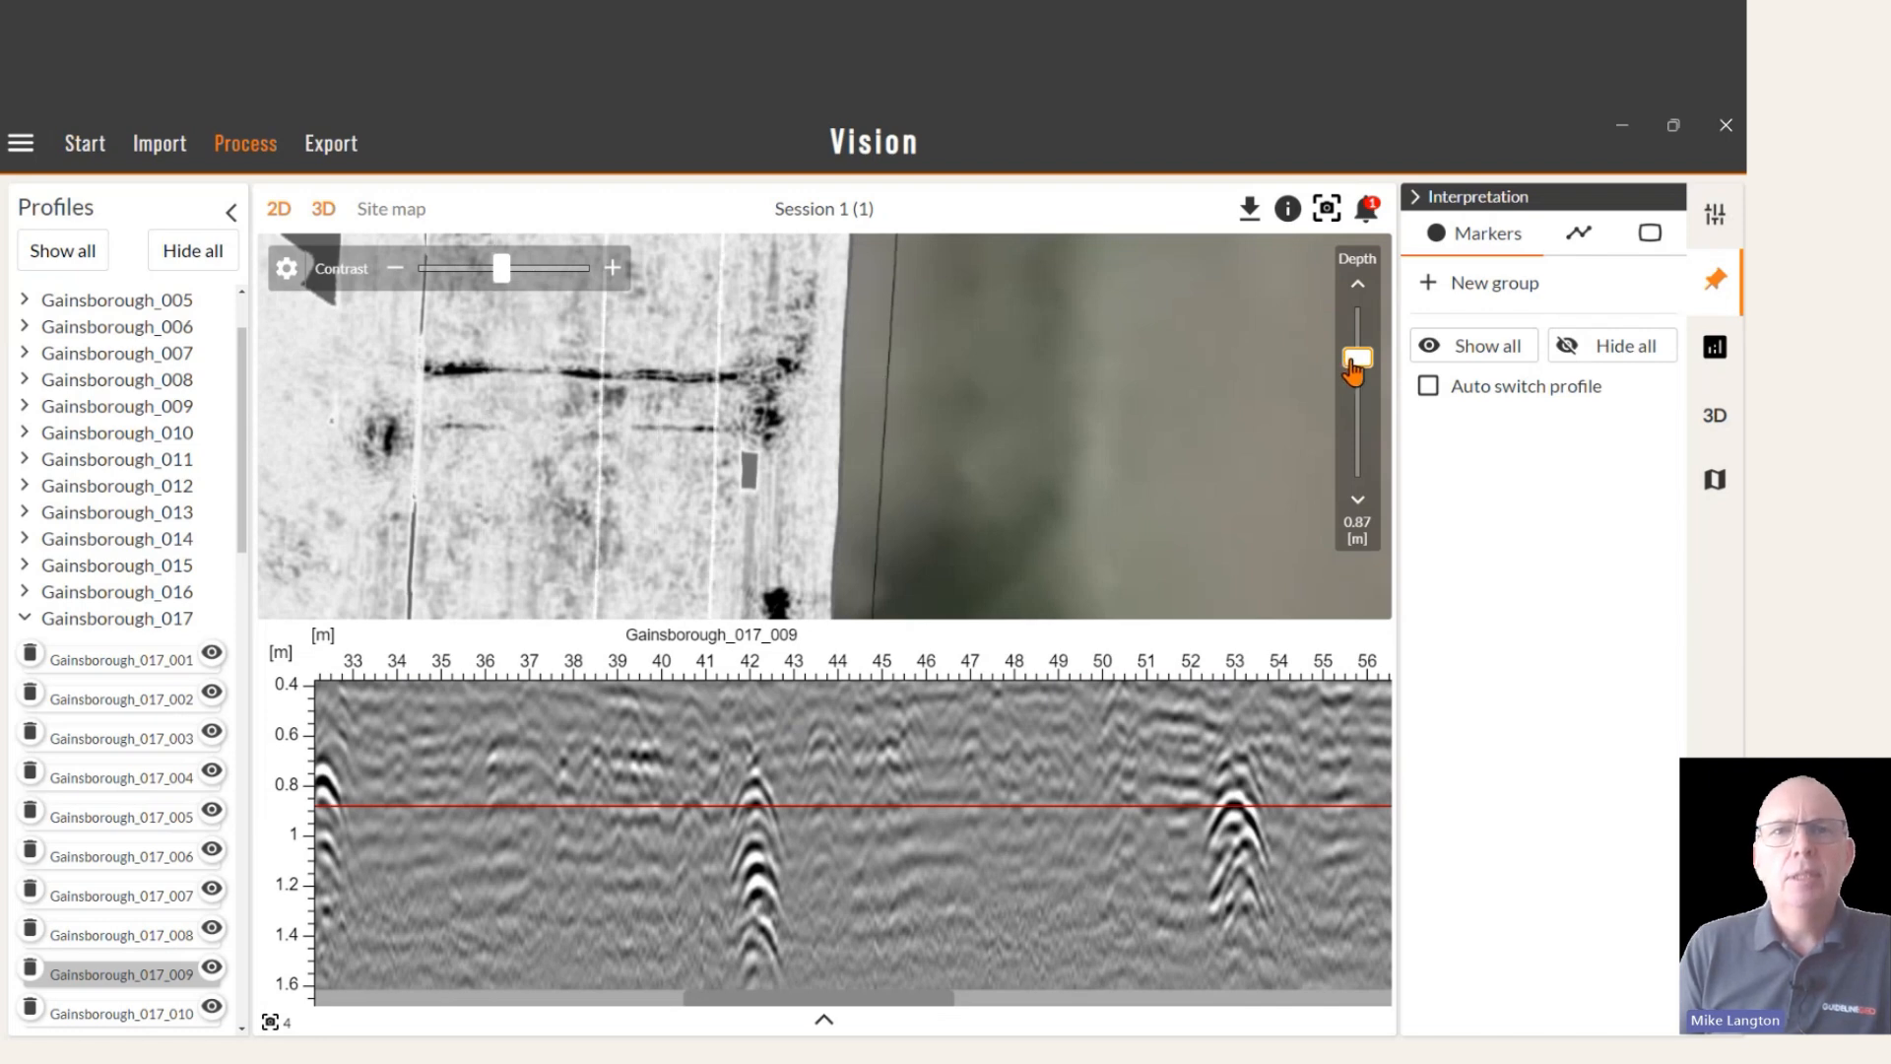
drag(1355, 369, 1368, 359)
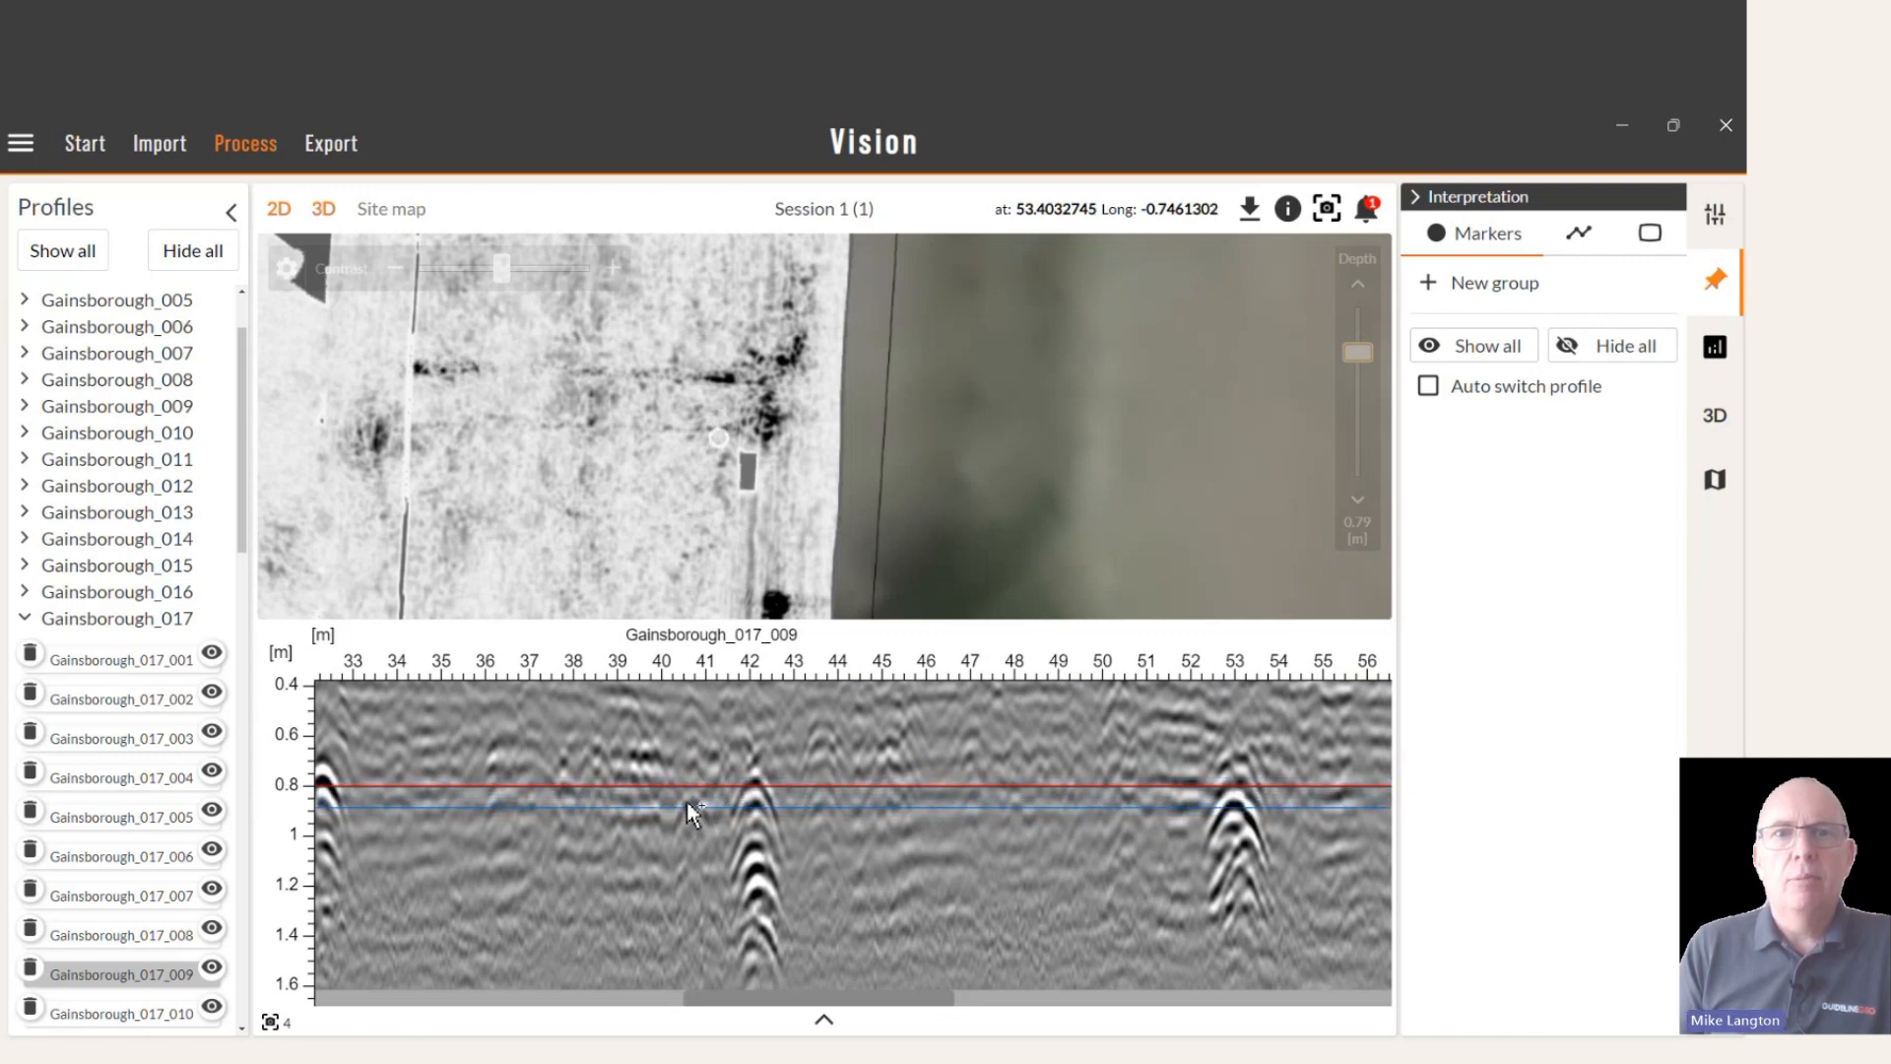
Create an orange marker group with size 10 and place its first marker on Gainsborough_017_009 at about 40.7 m, 0.8 m deep.
click(1487, 294)
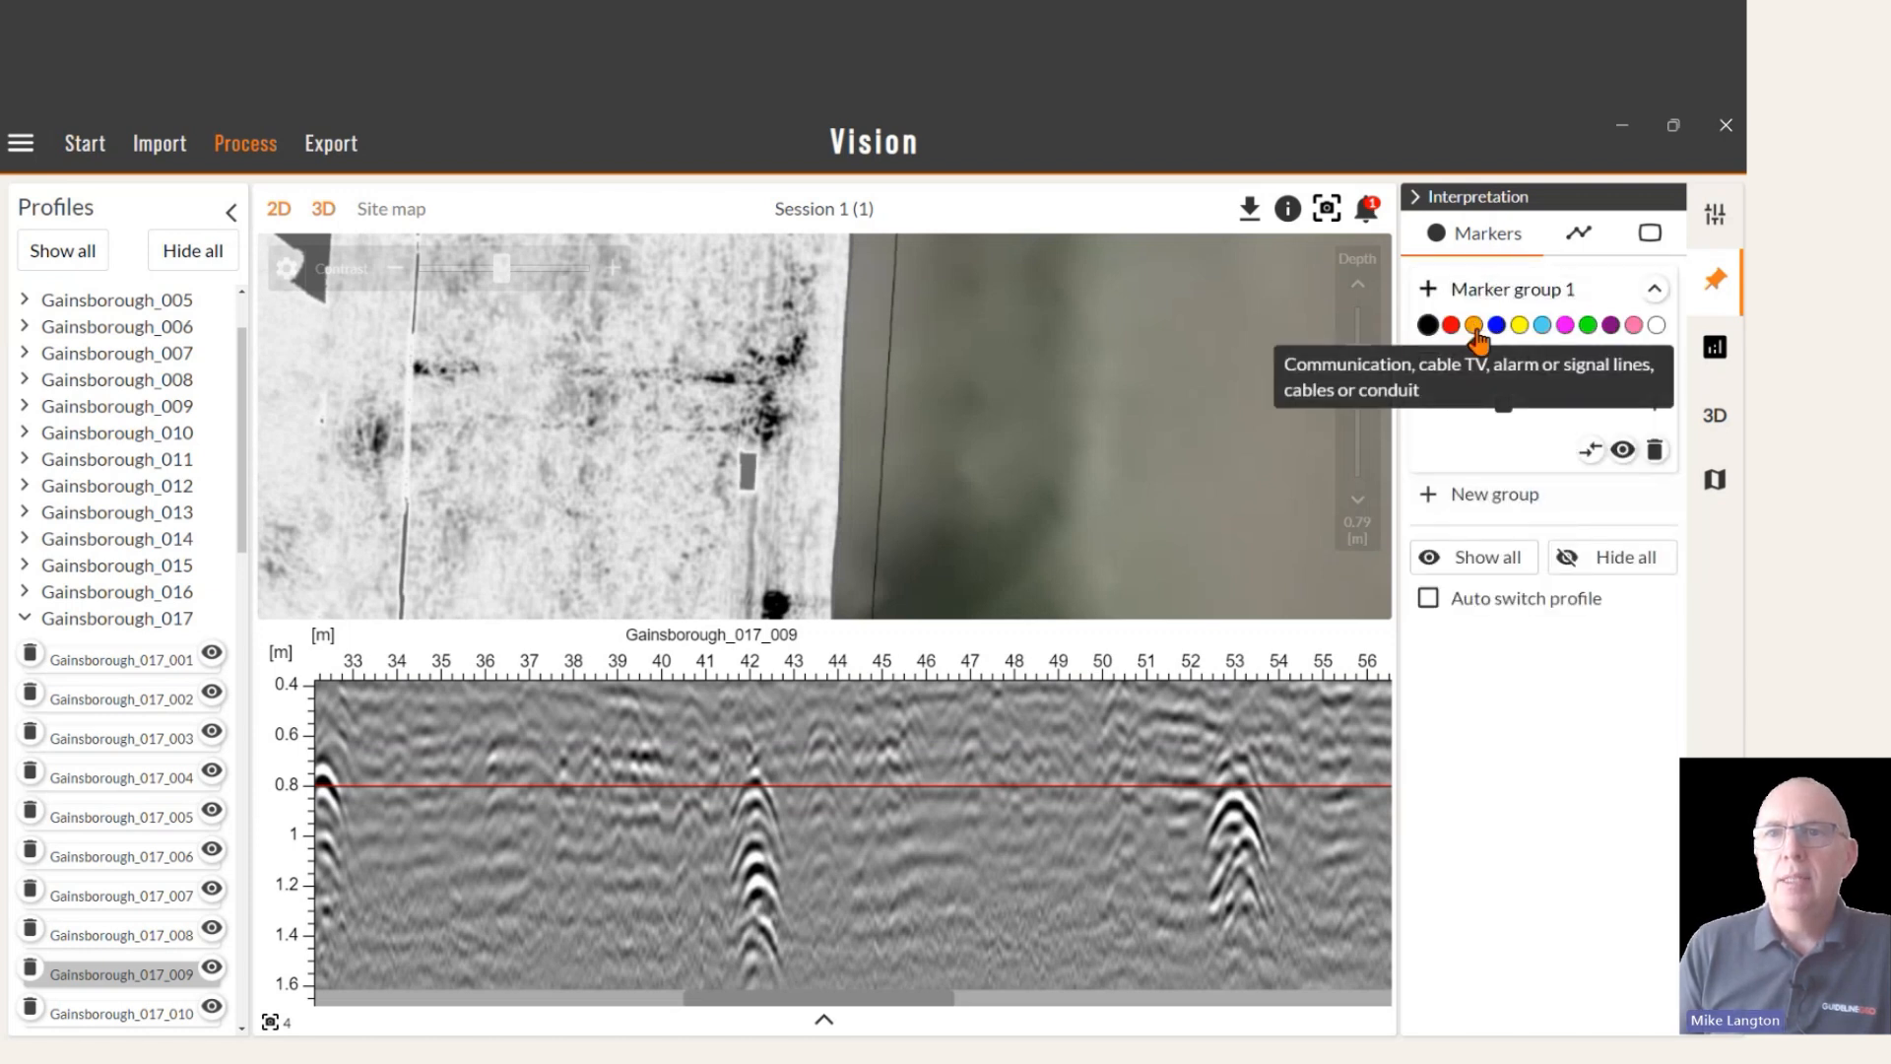
click(1474, 327)
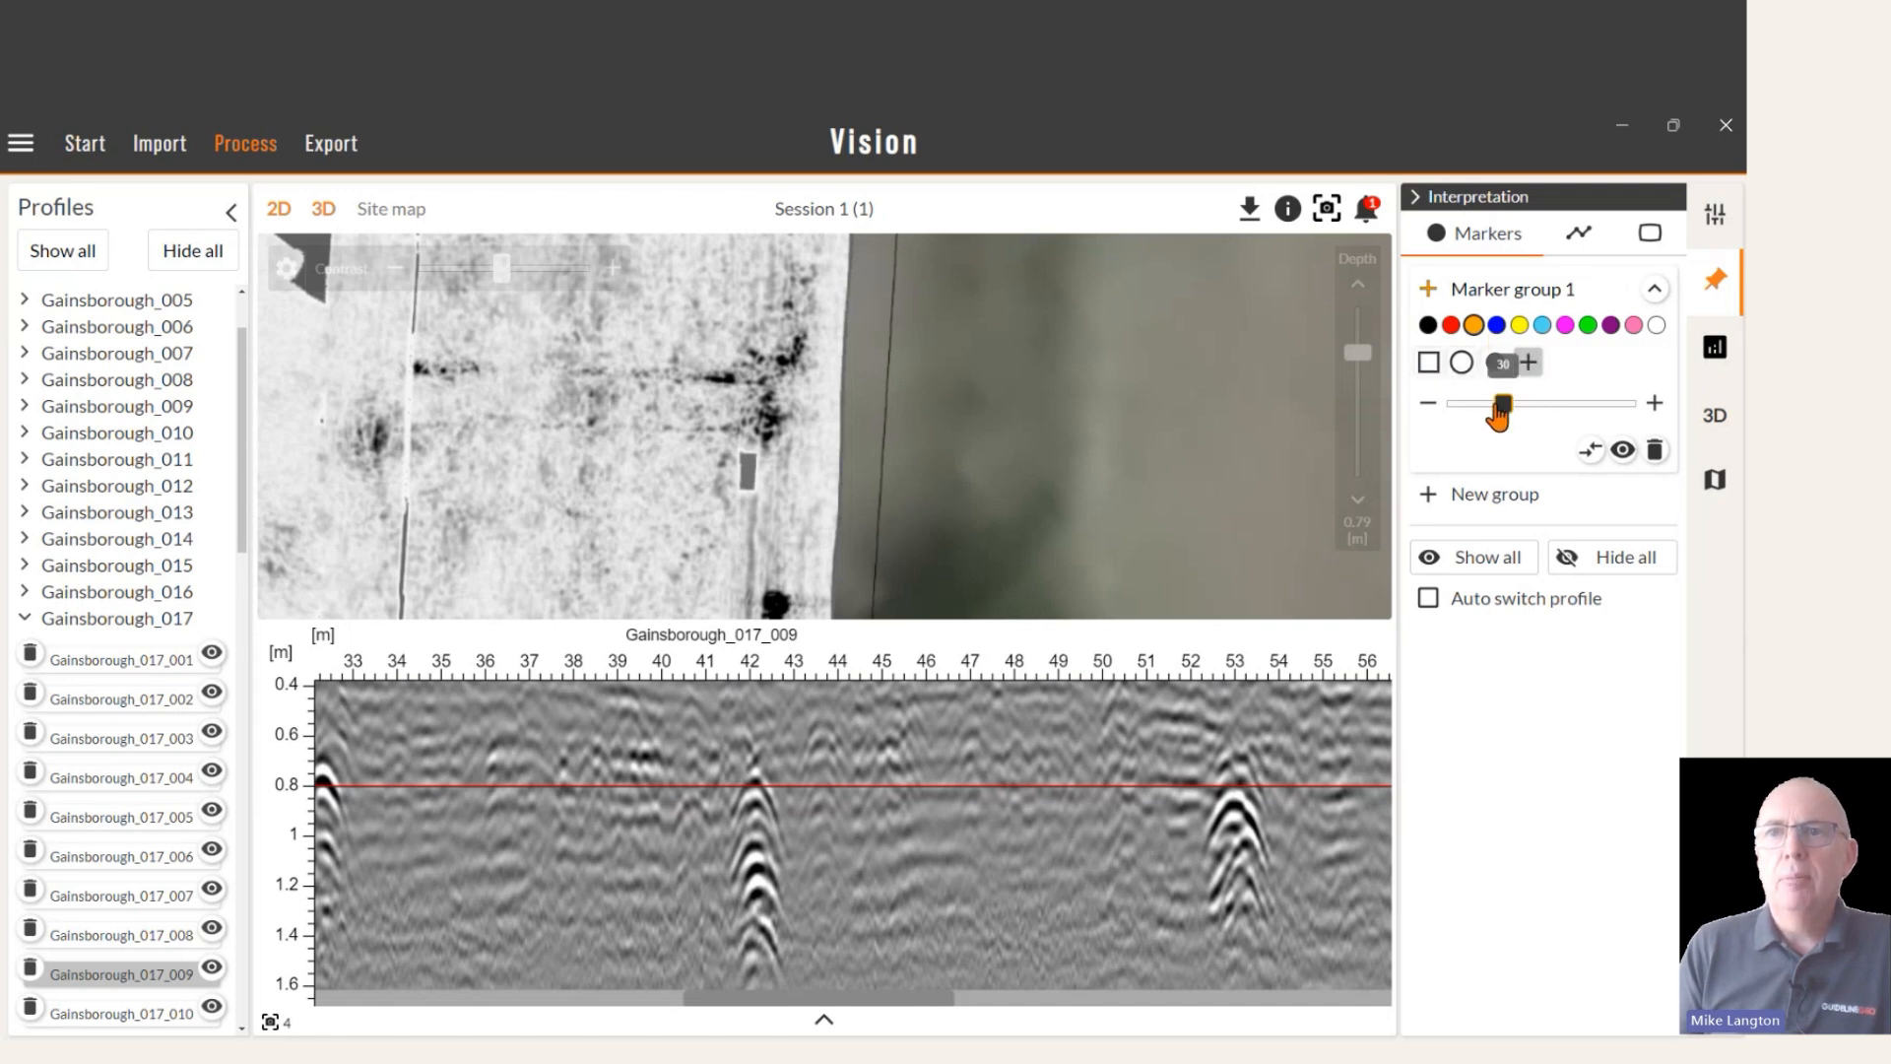
drag(1499, 413, 1468, 412)
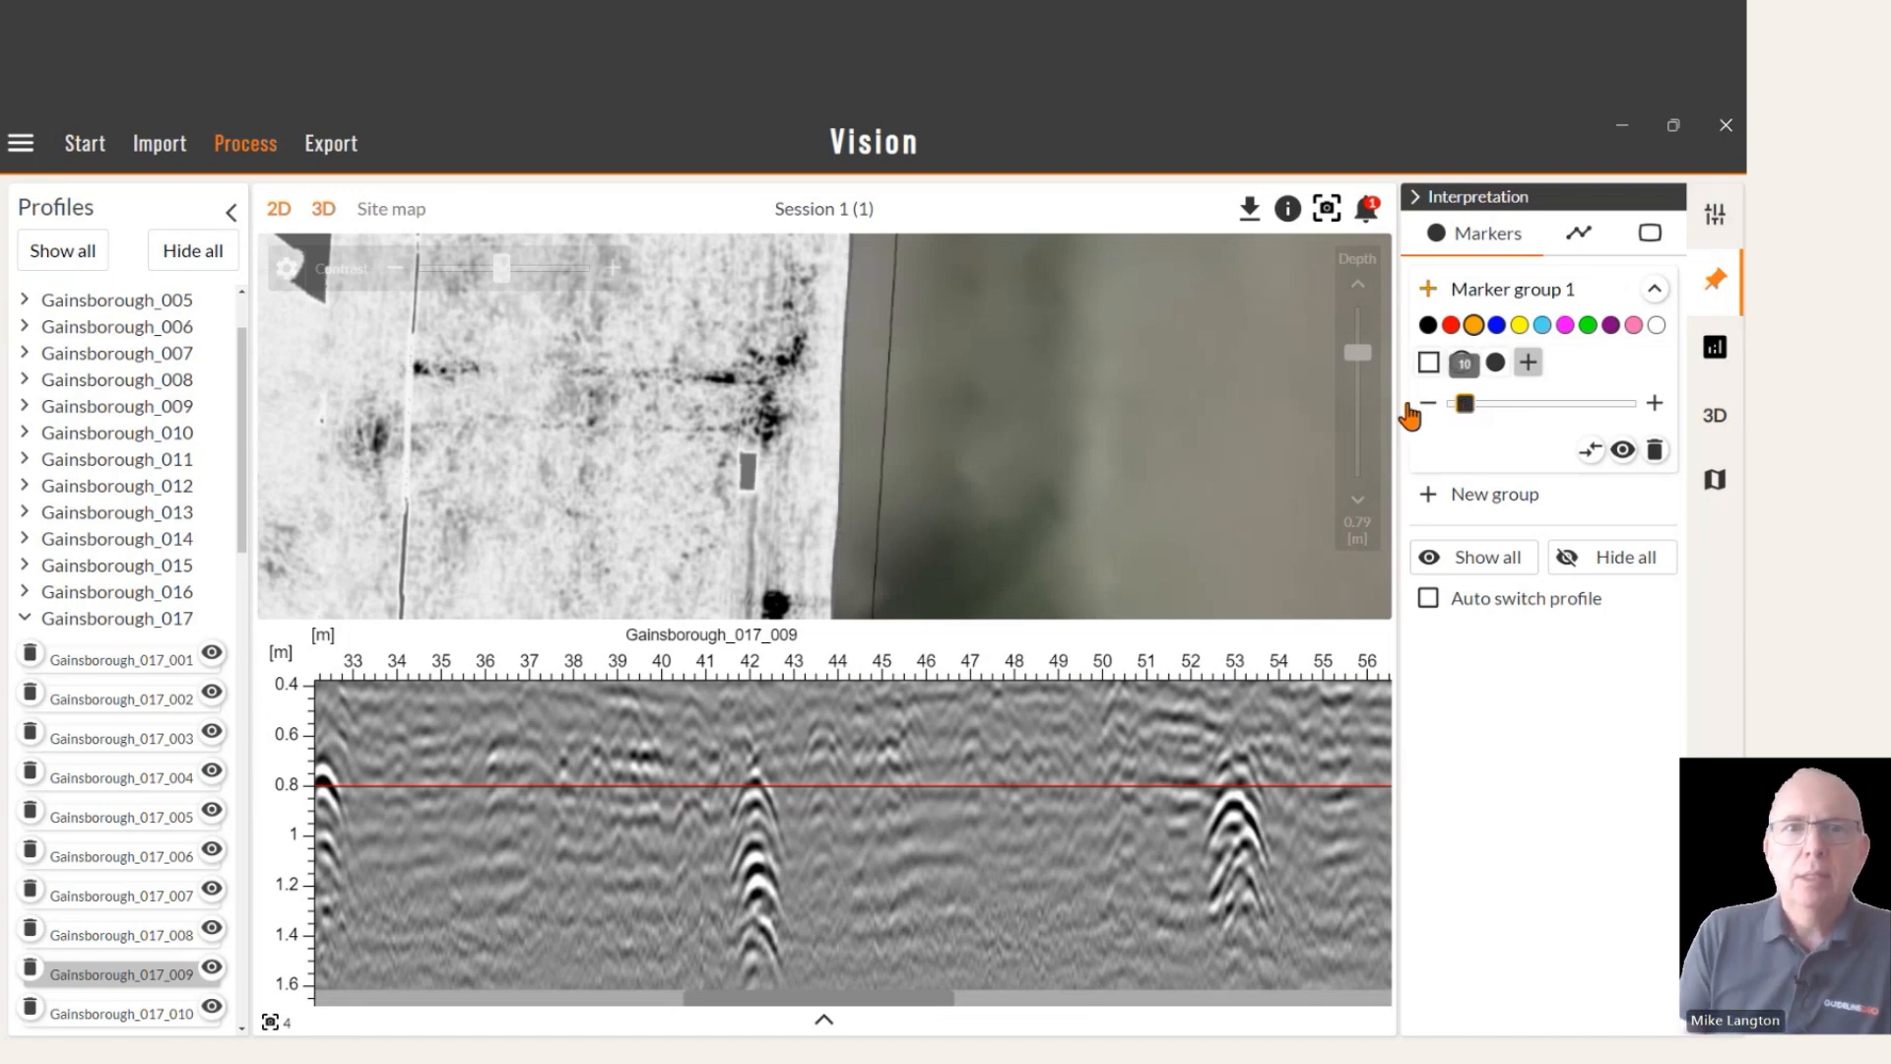
click(691, 794)
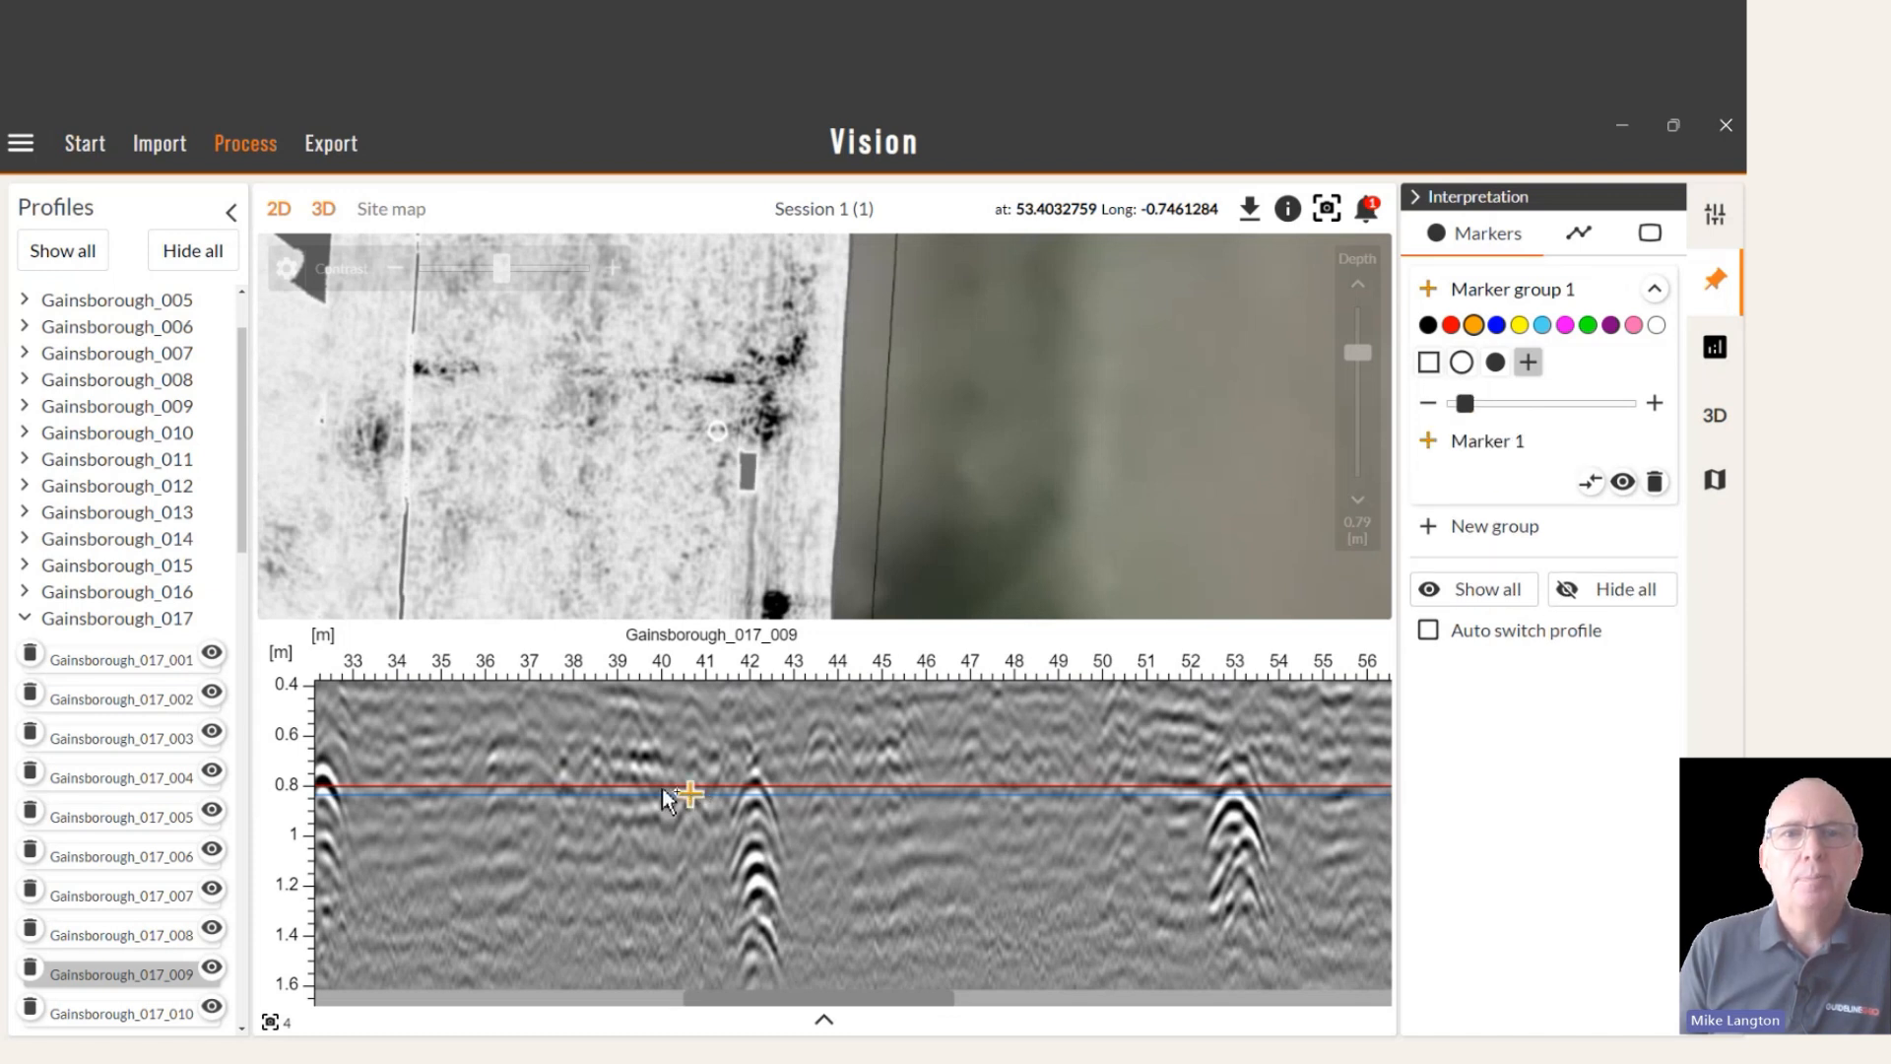
Place a second marker of the group on profile Gainsborough_013_009 at about 54 m along and 0.85 m deep.
click(571, 434)
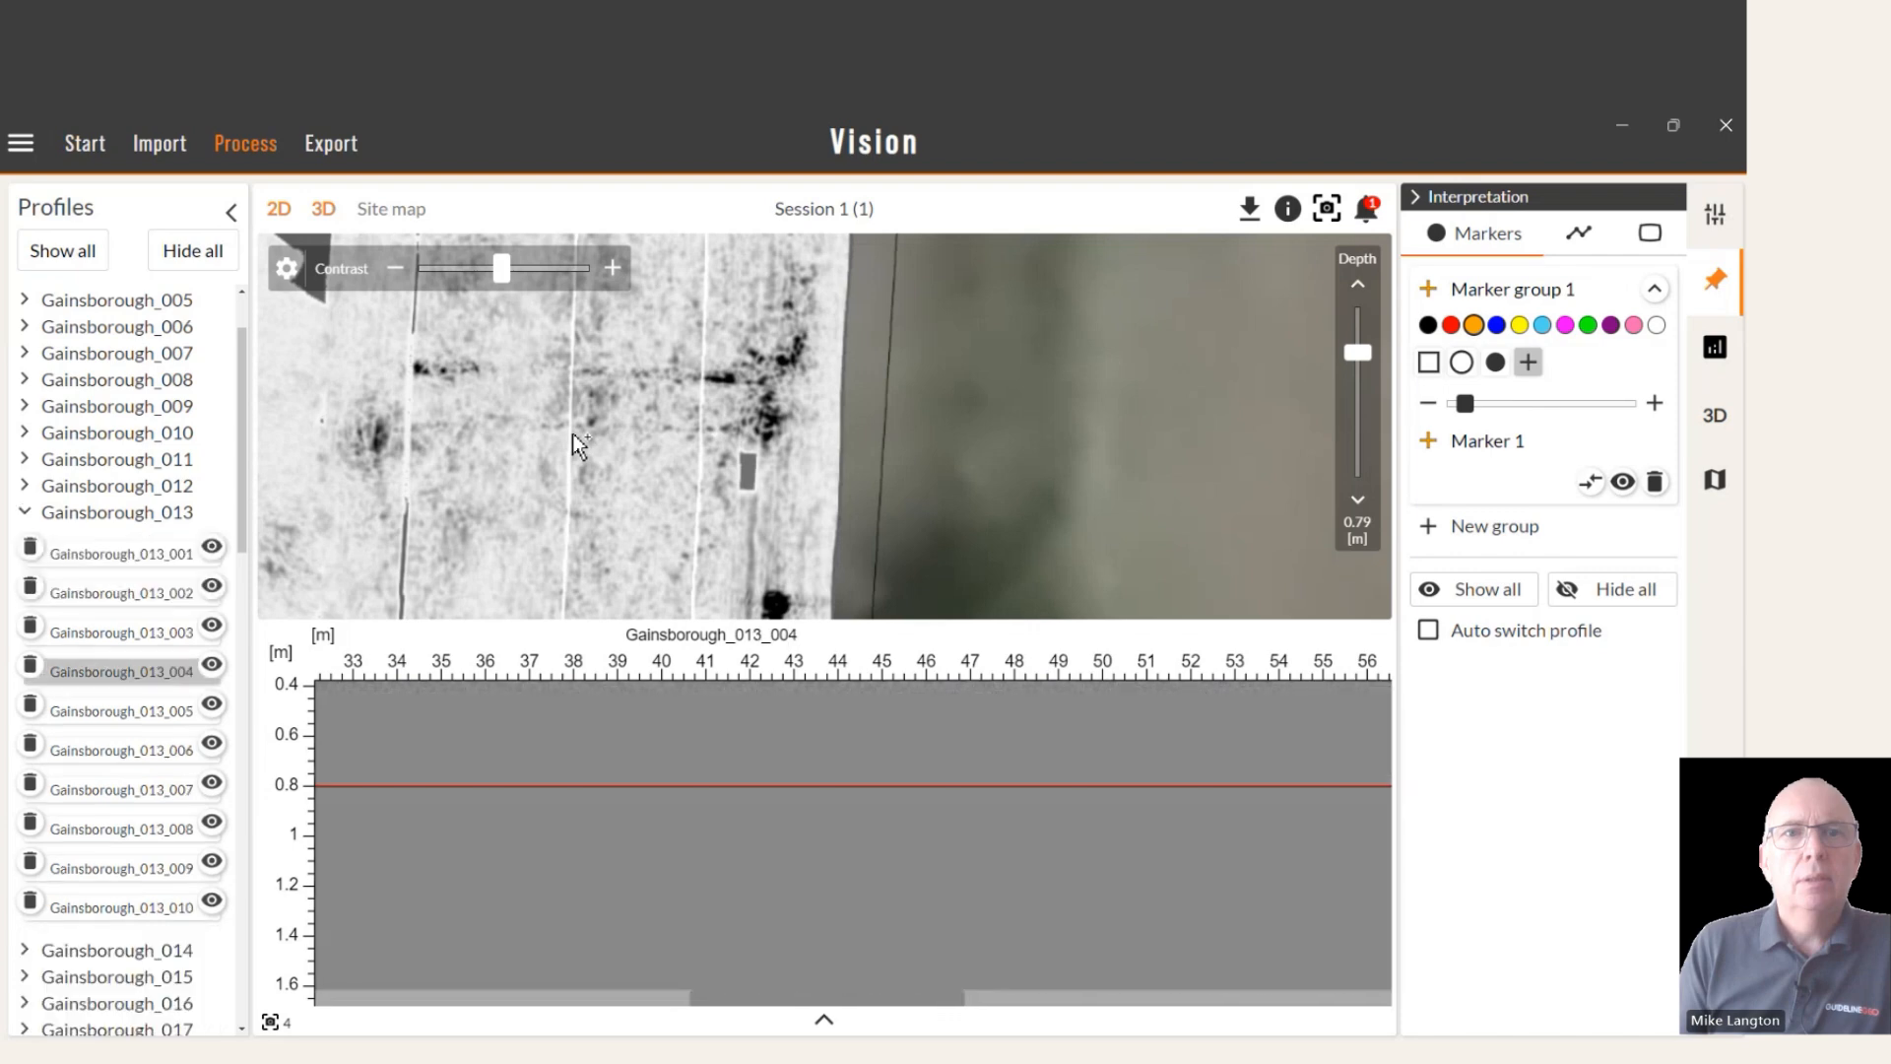
drag(1203, 696, 713, 730)
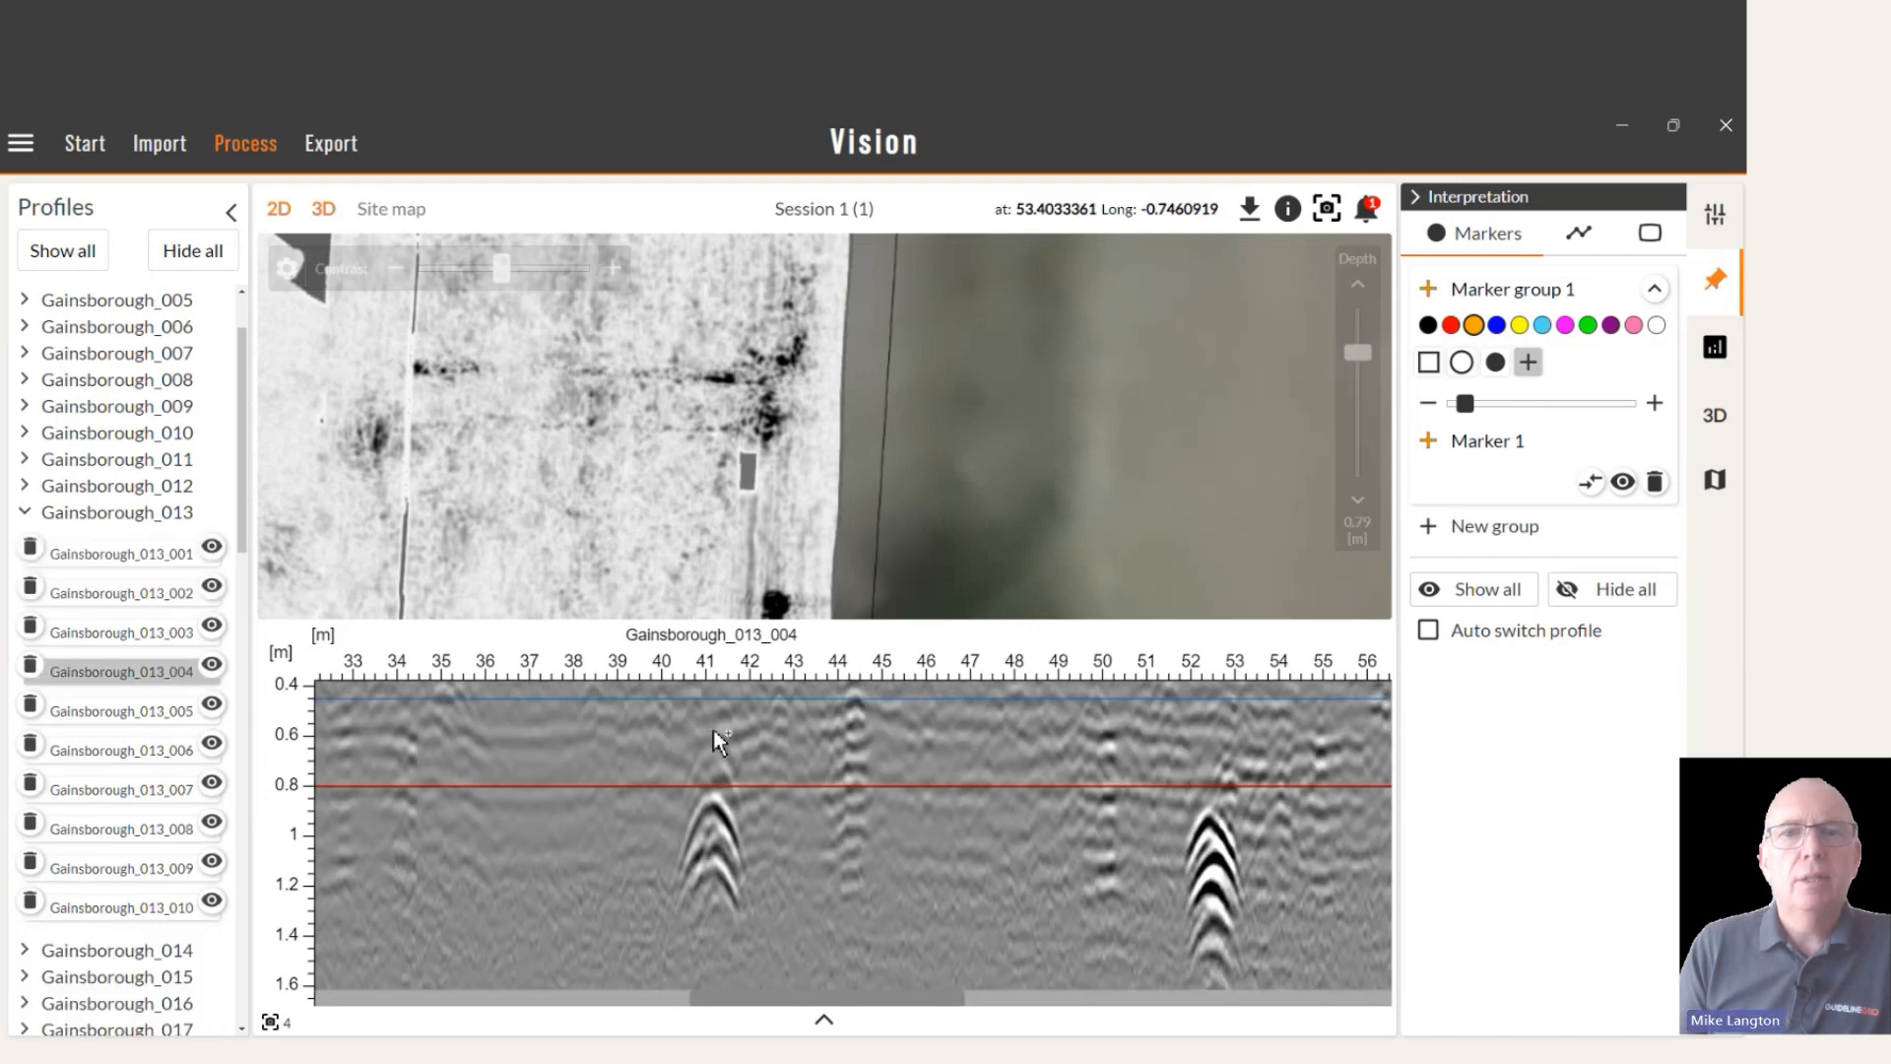
drag(709, 798, 793, 835)
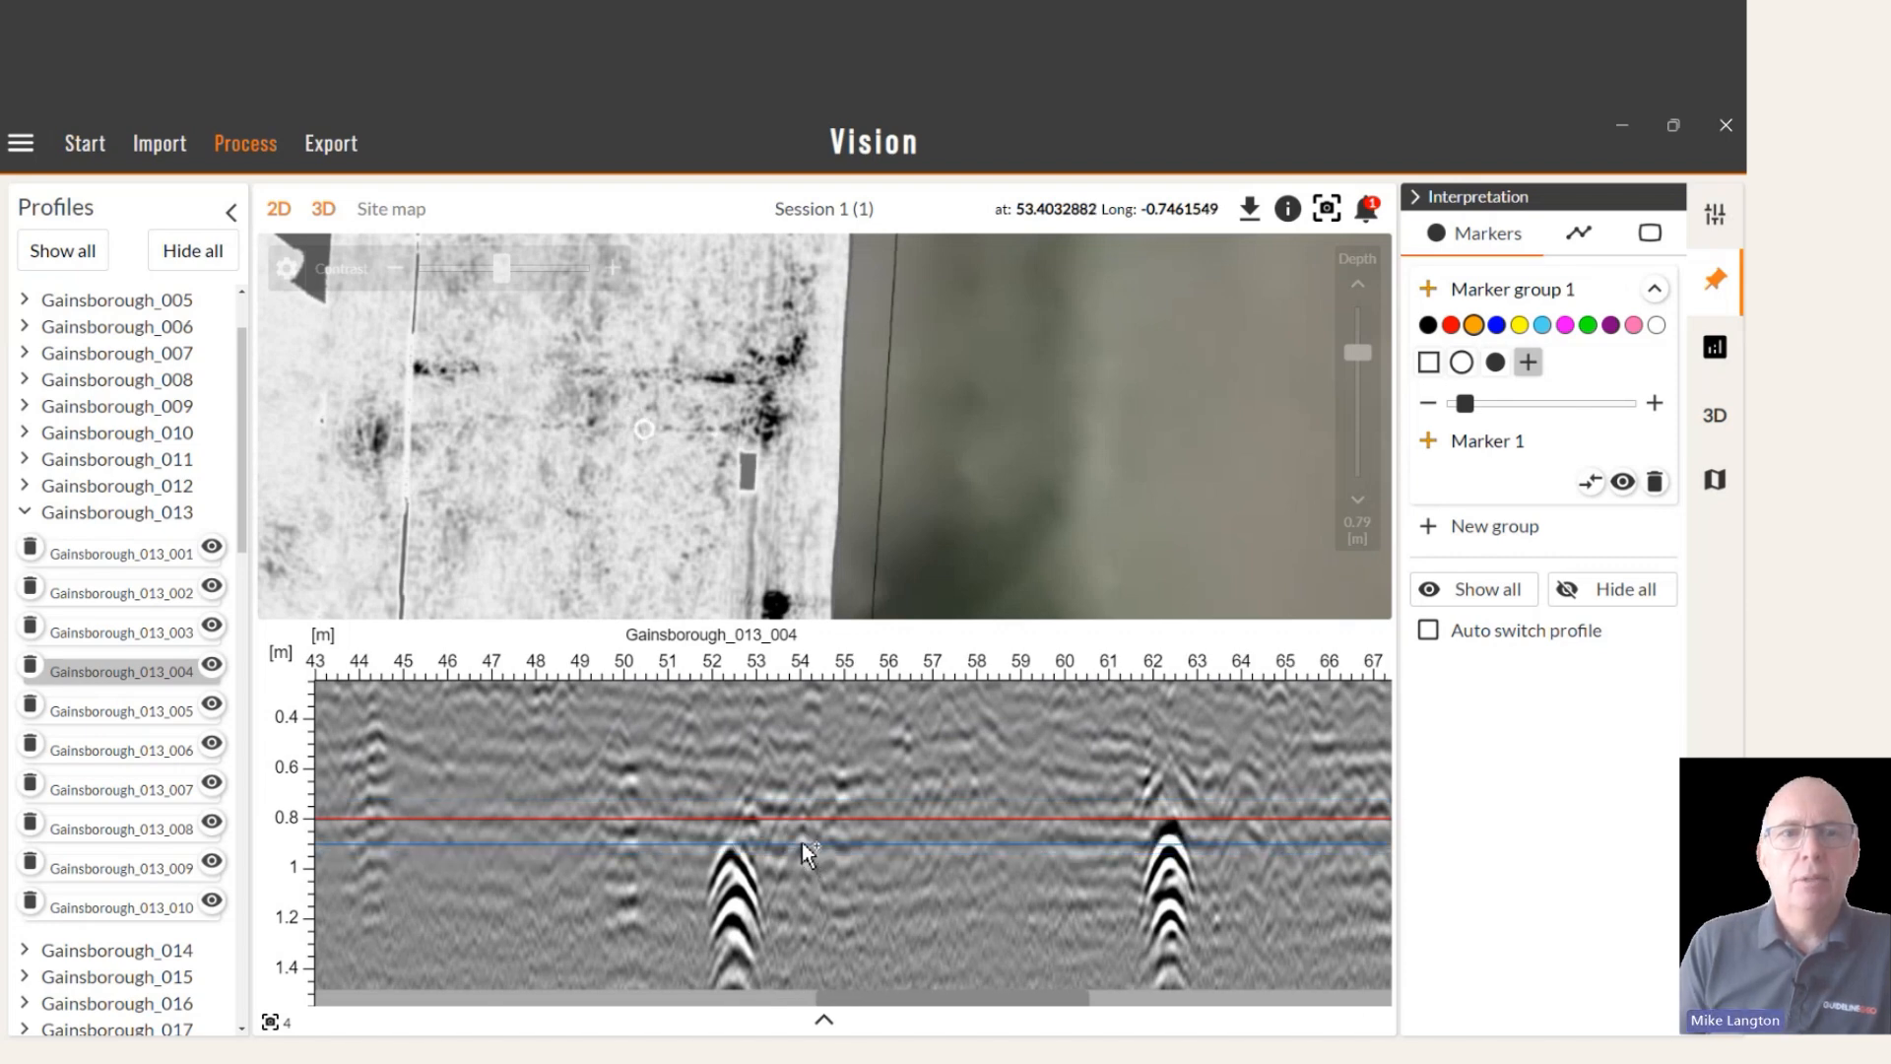
key(Down)
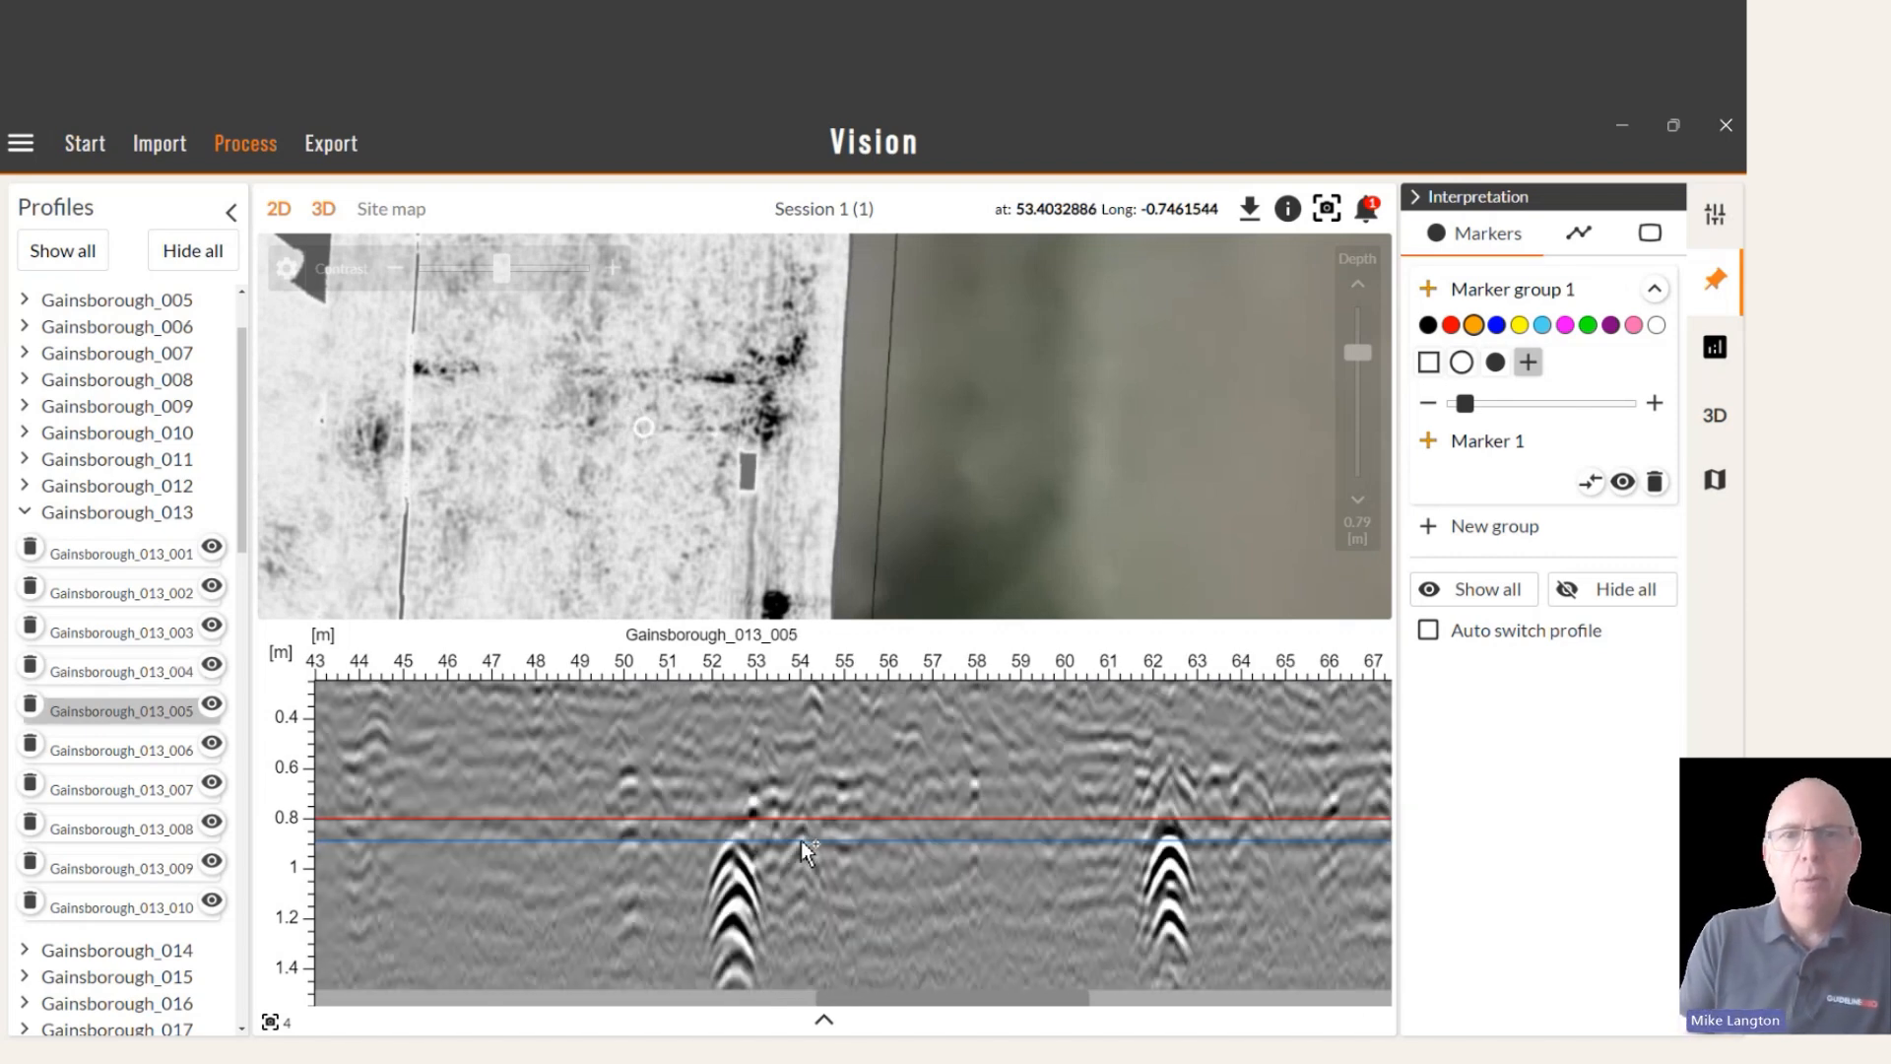
key(Down)
key(Down)
key(Down)
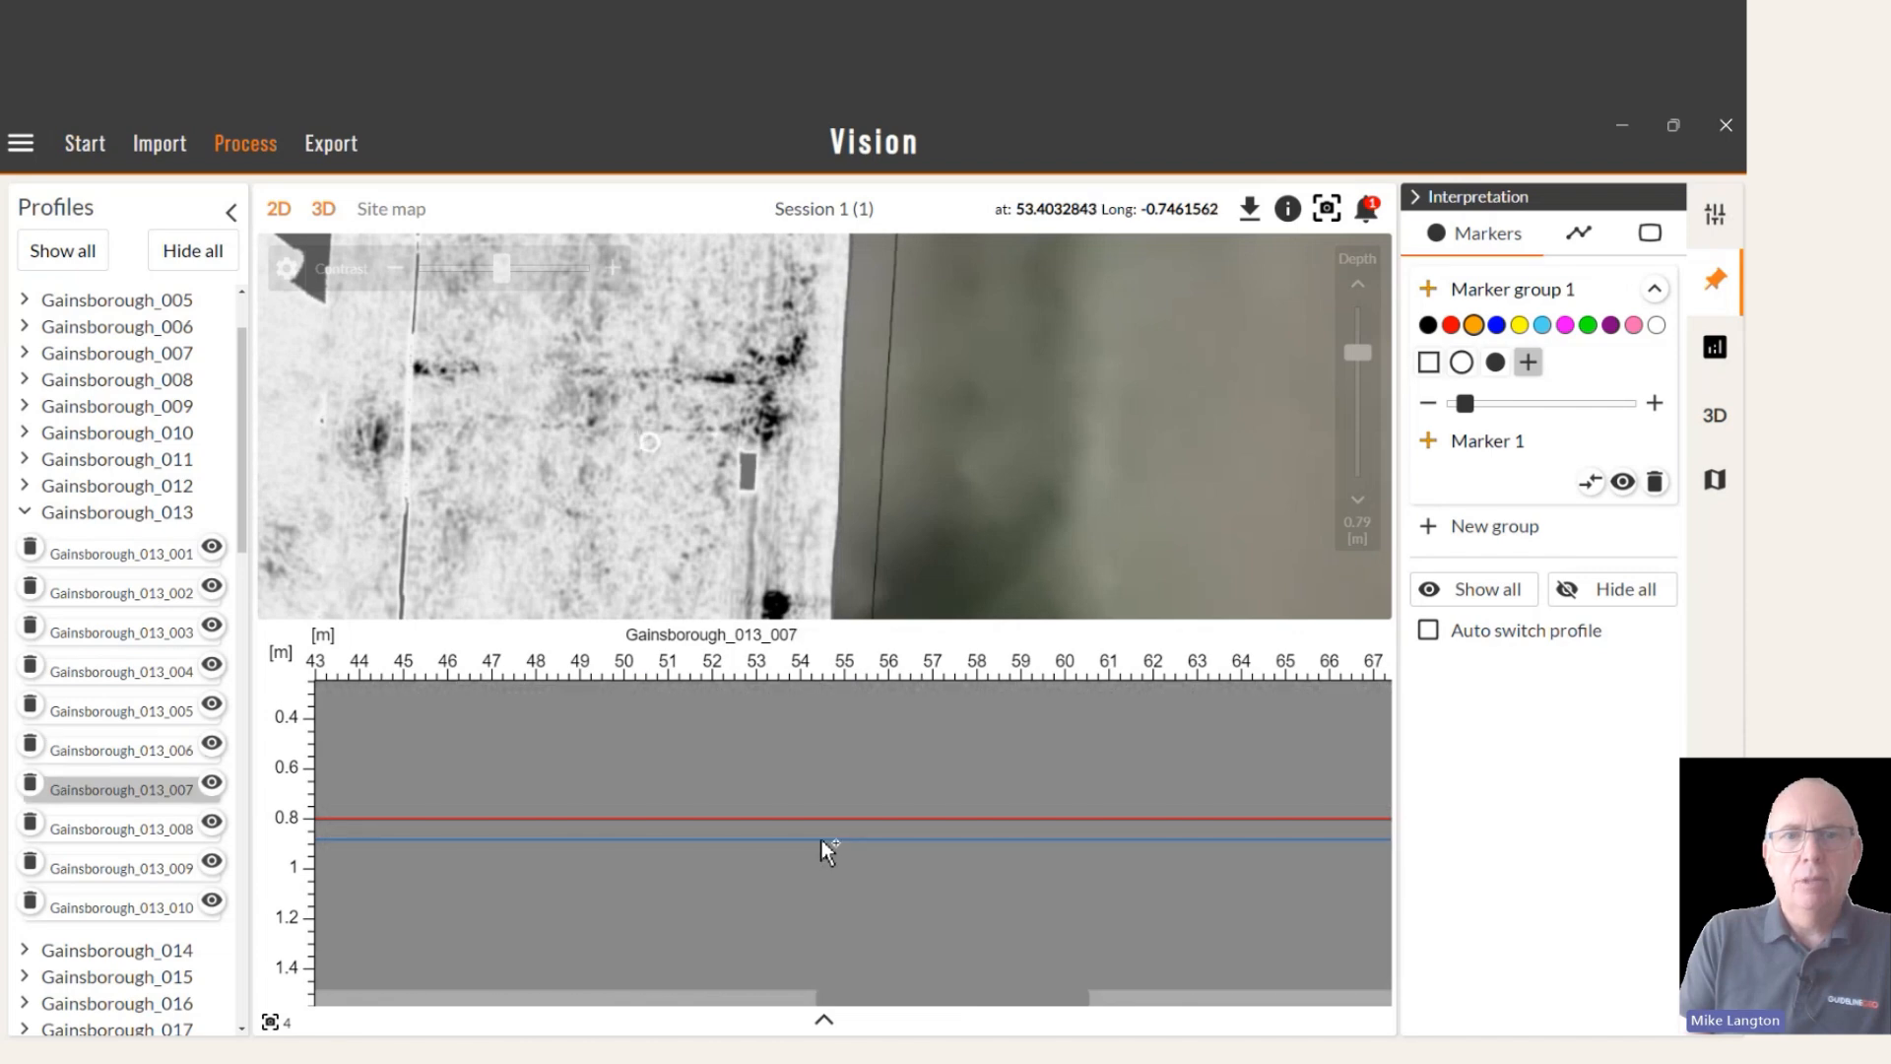
key(Down)
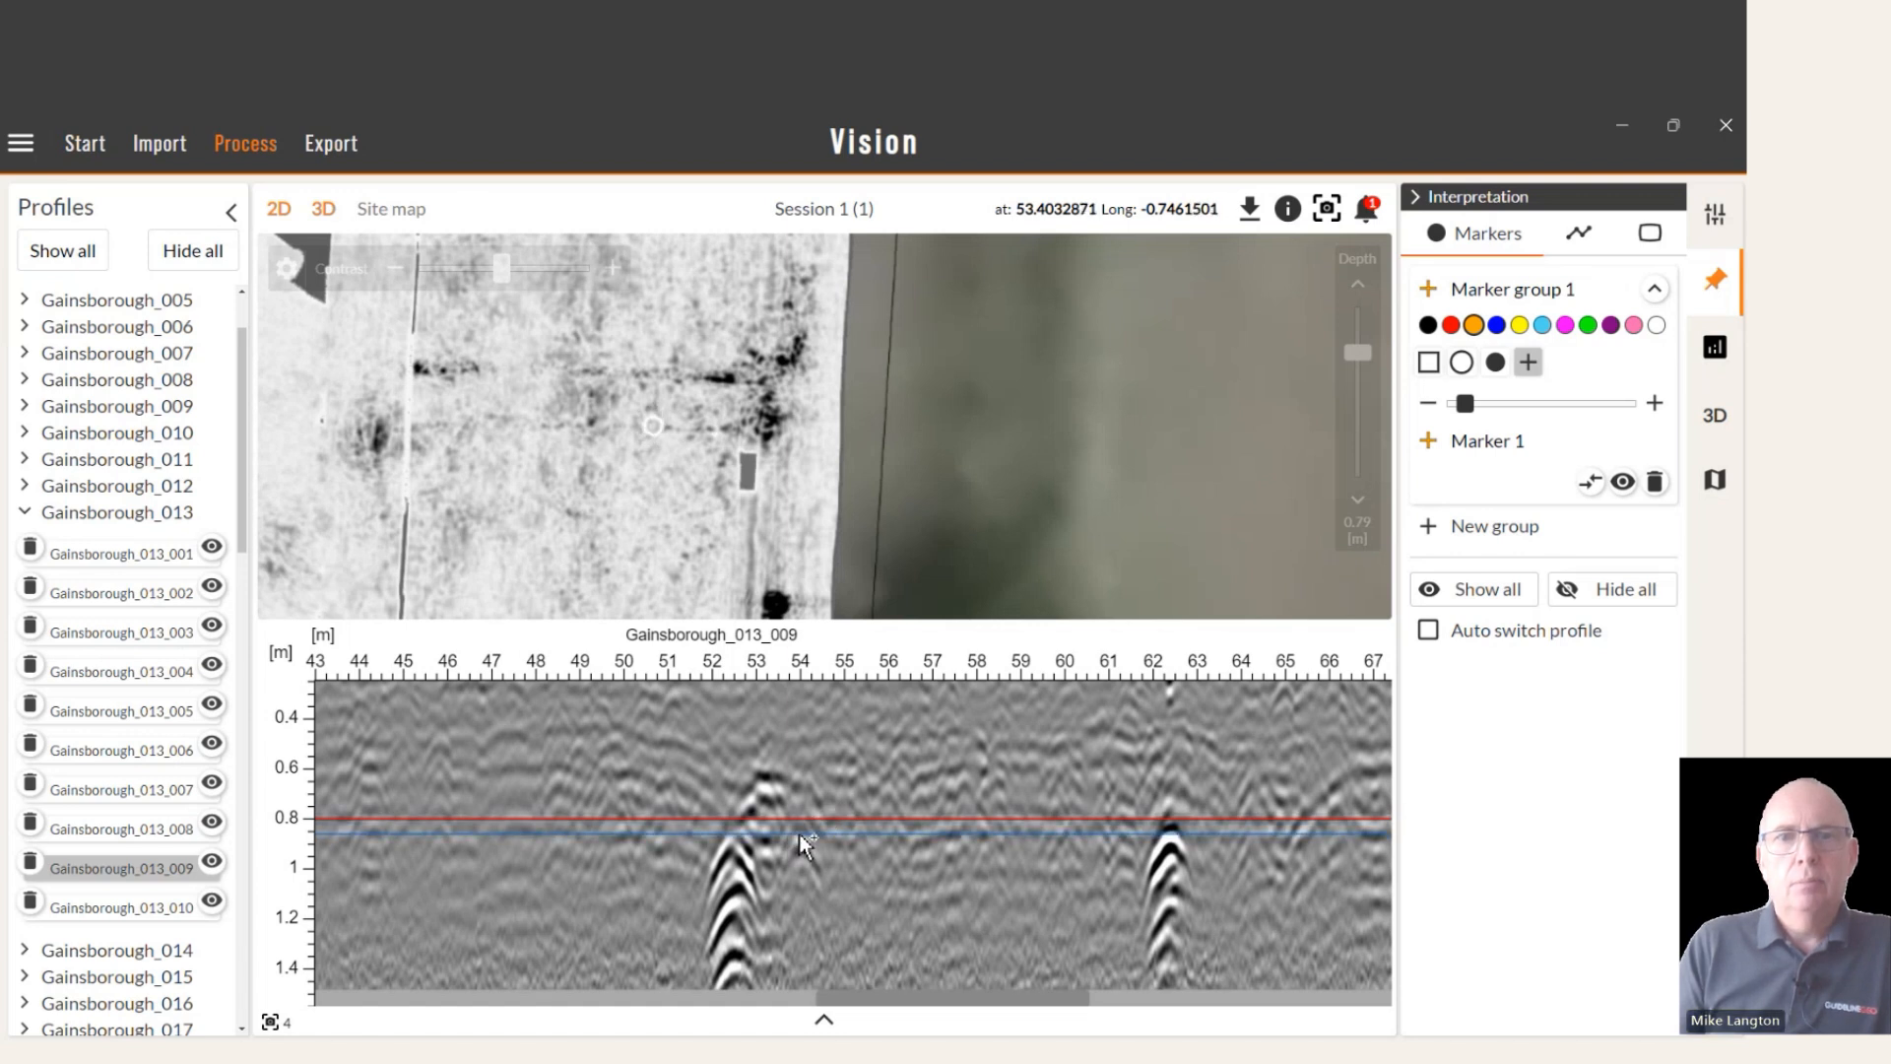
click(800, 834)
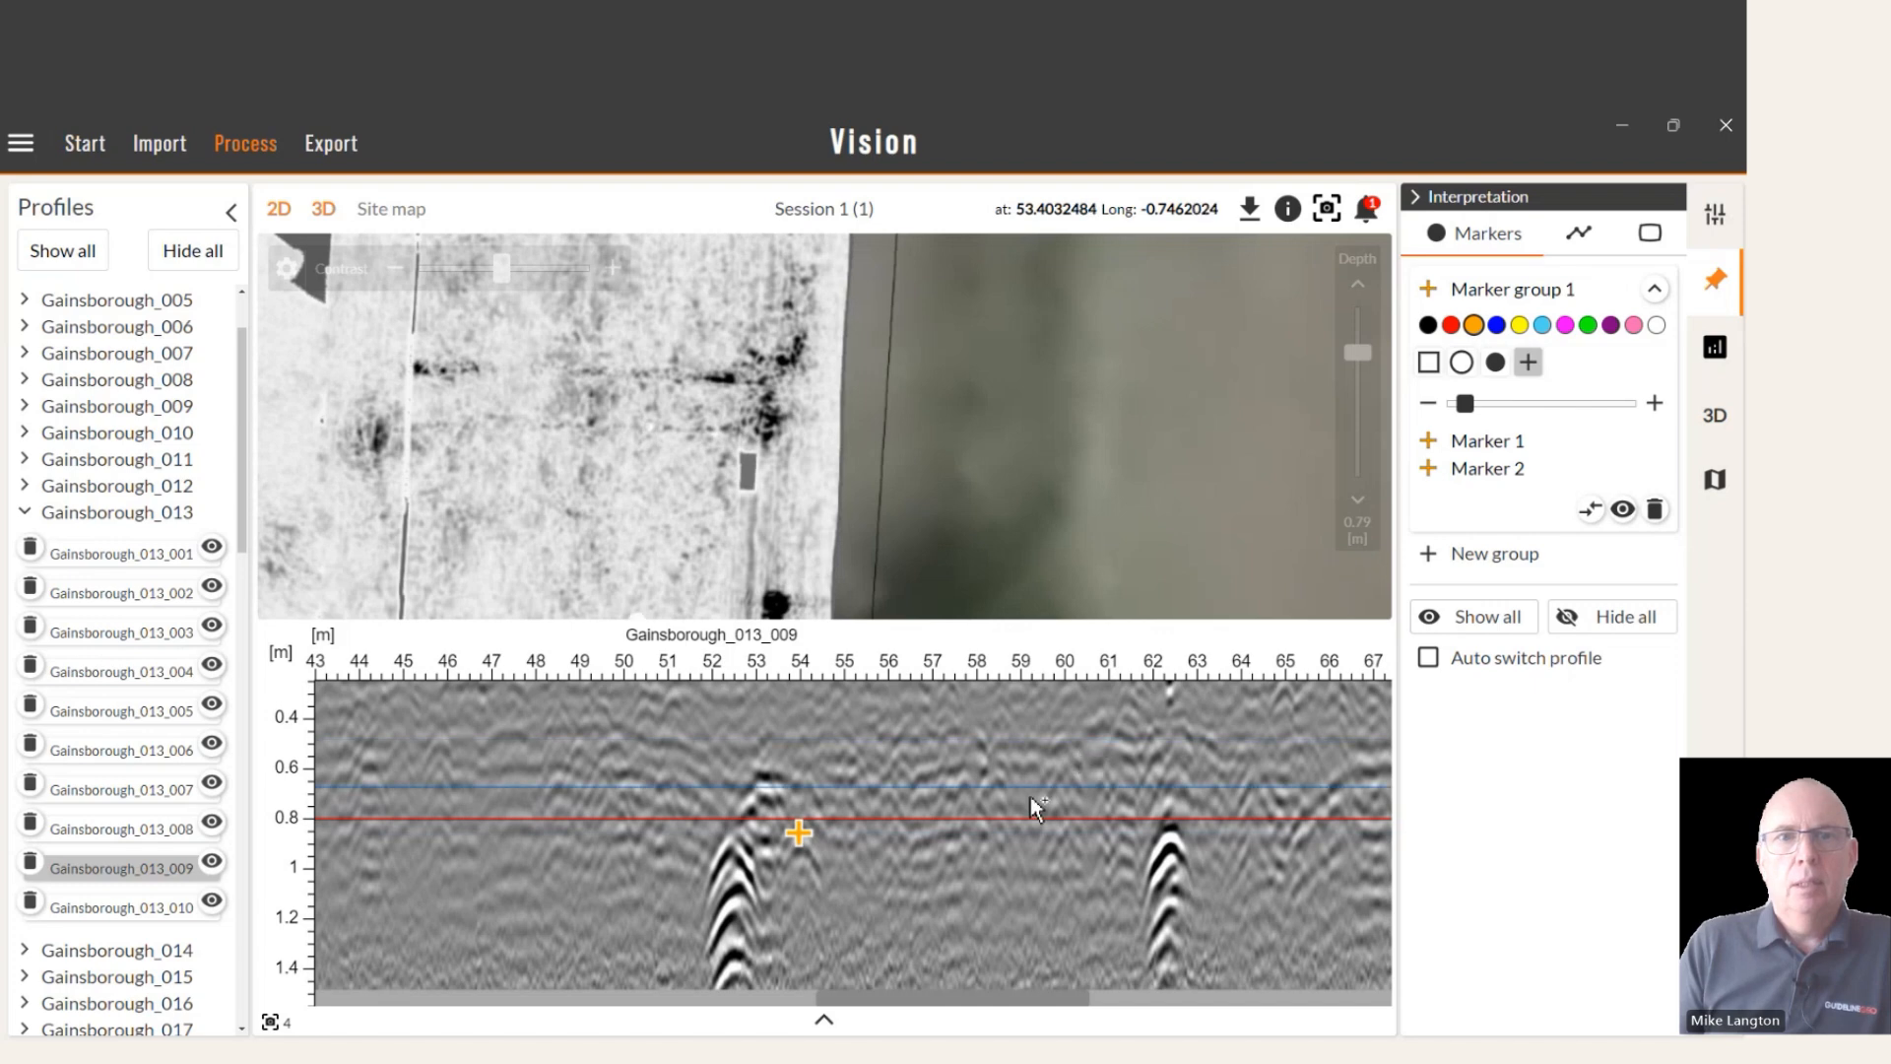
click(425, 453)
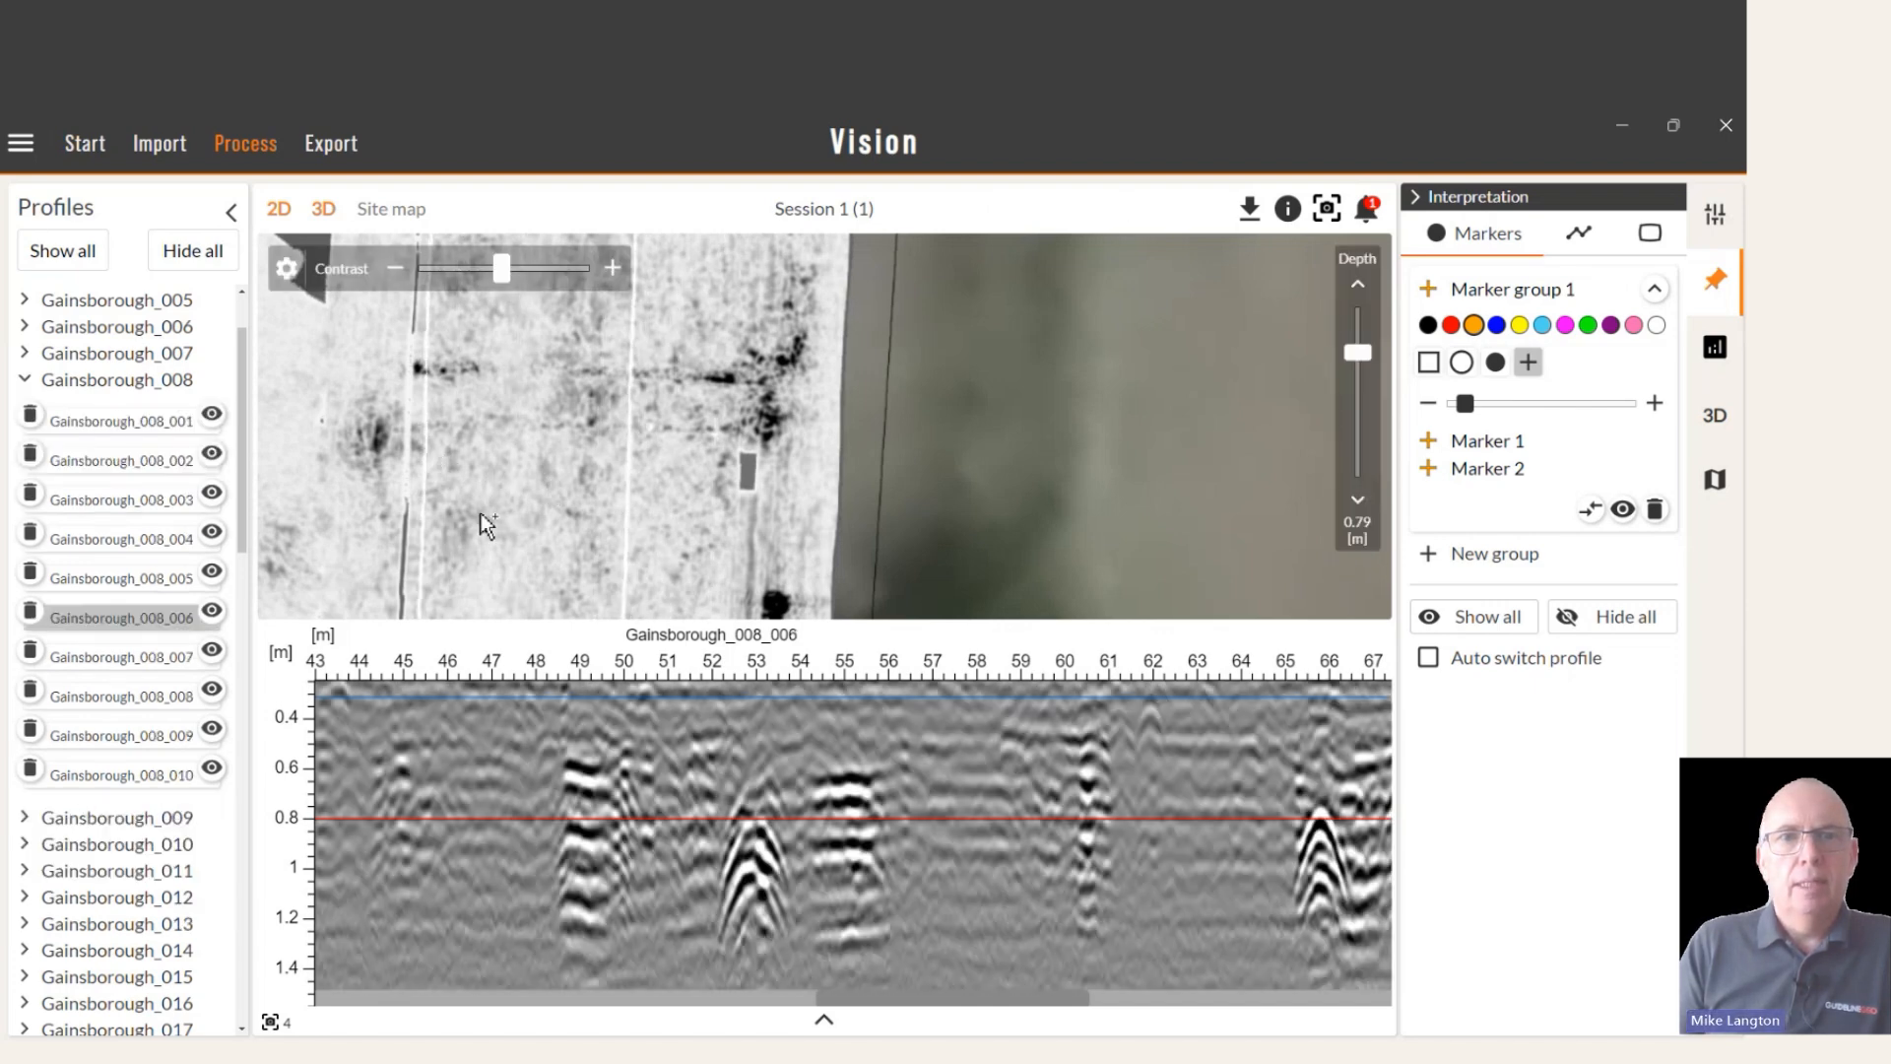
drag(1044, 815, 609, 814)
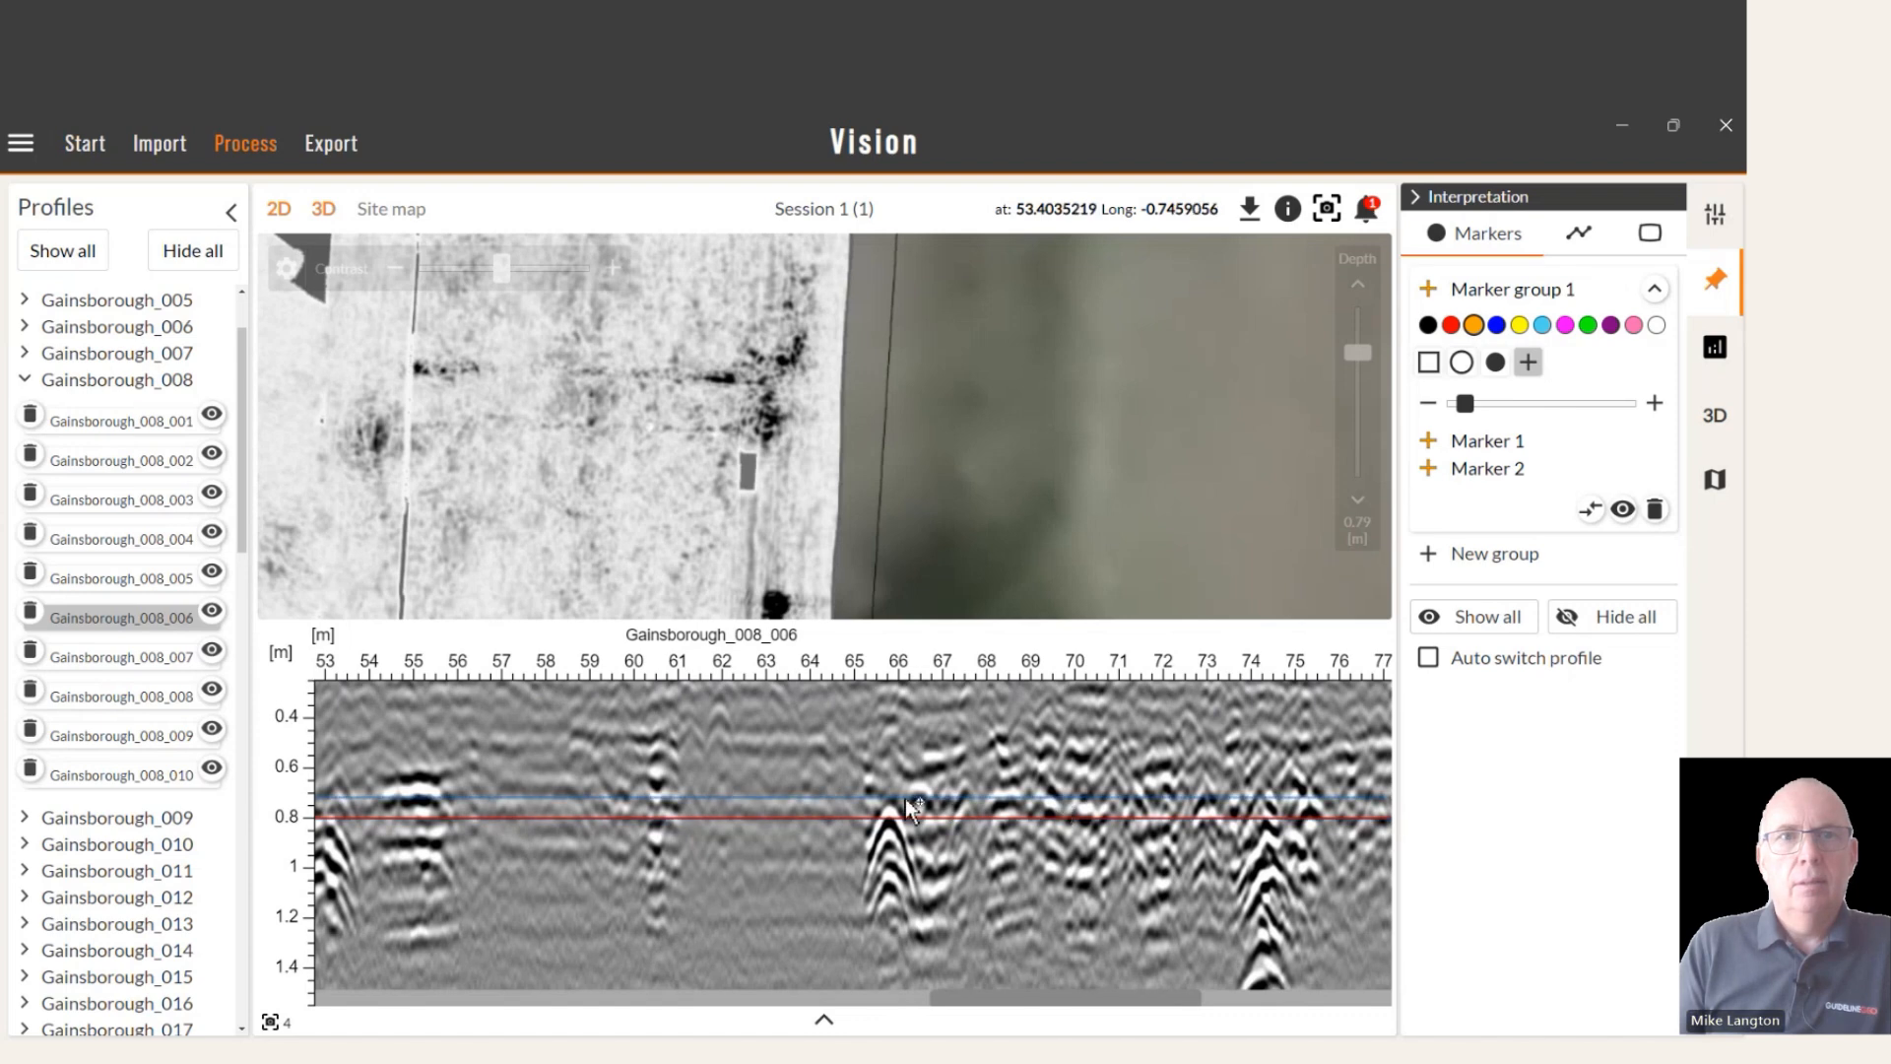
mouse_move(1047, 798)
mouse_down()
mouse_move(551, 798)
mouse_move(690, 819)
mouse_up()
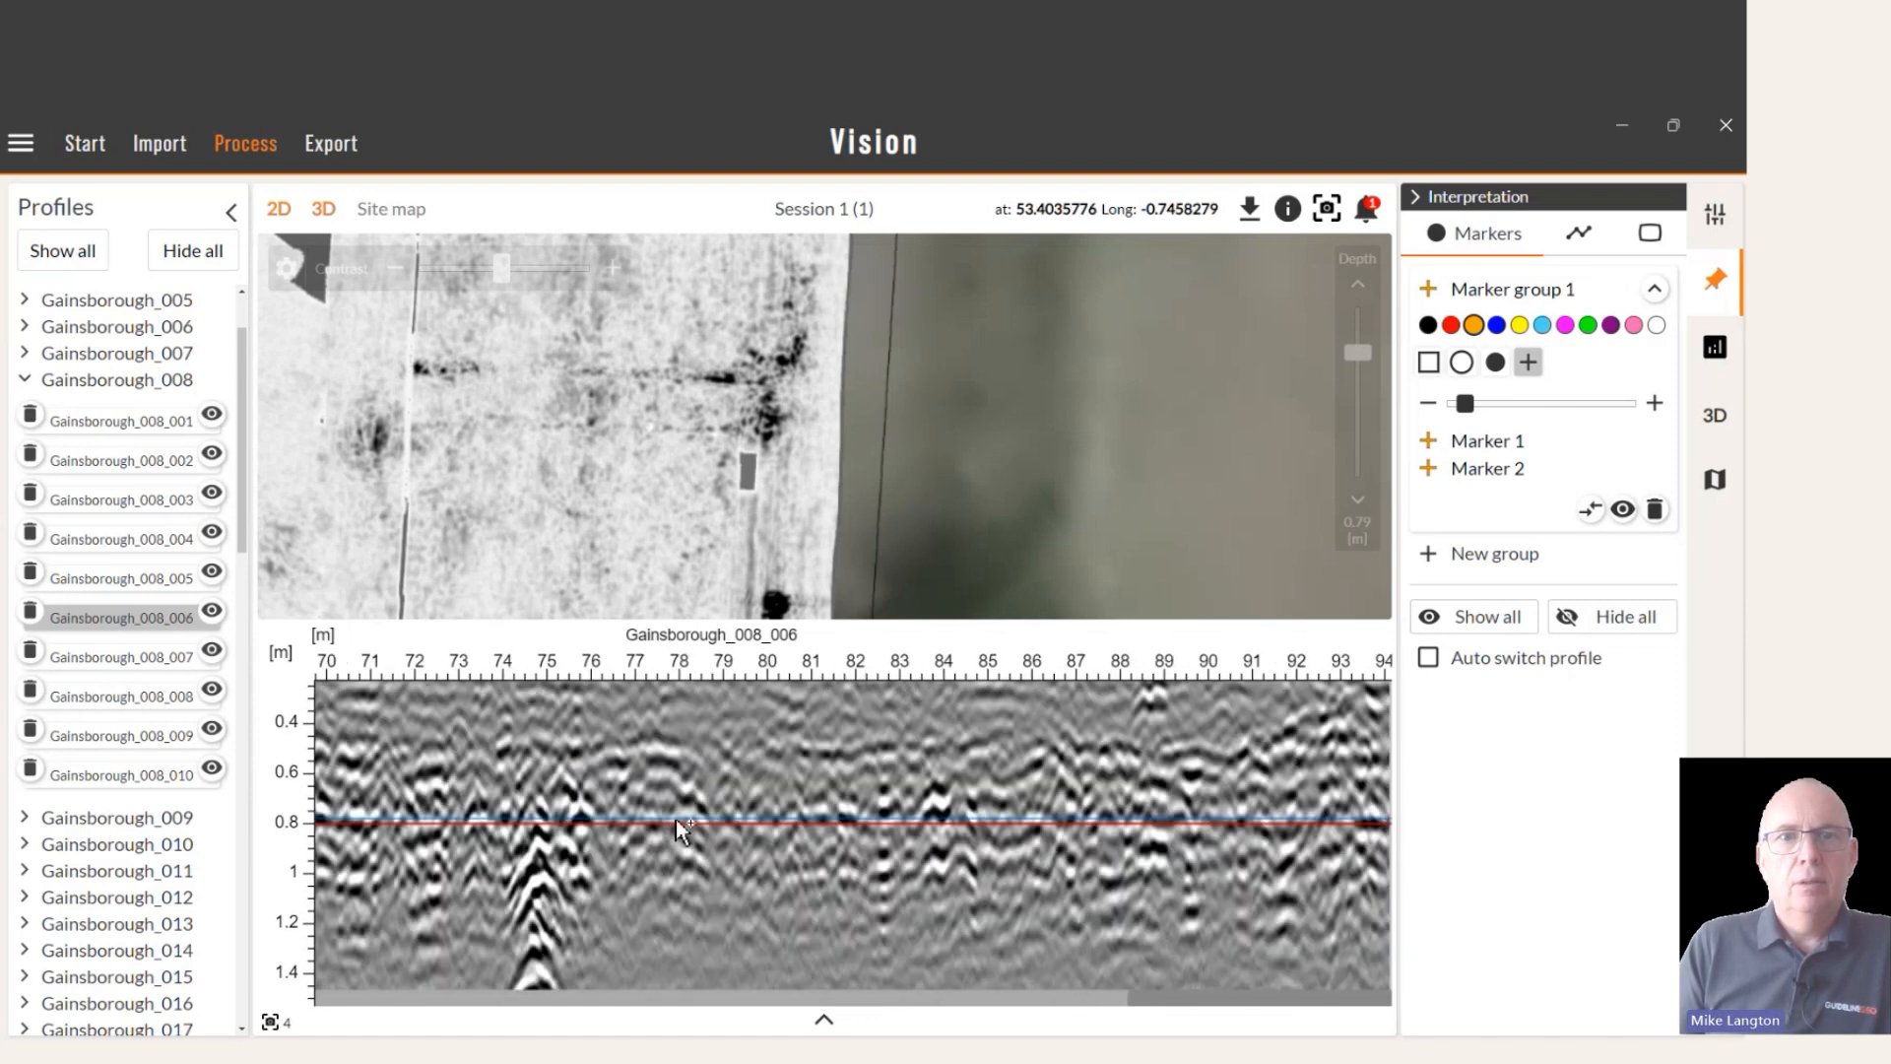
drag(330, 794, 768, 798)
scroll(774, 808, up, 10)
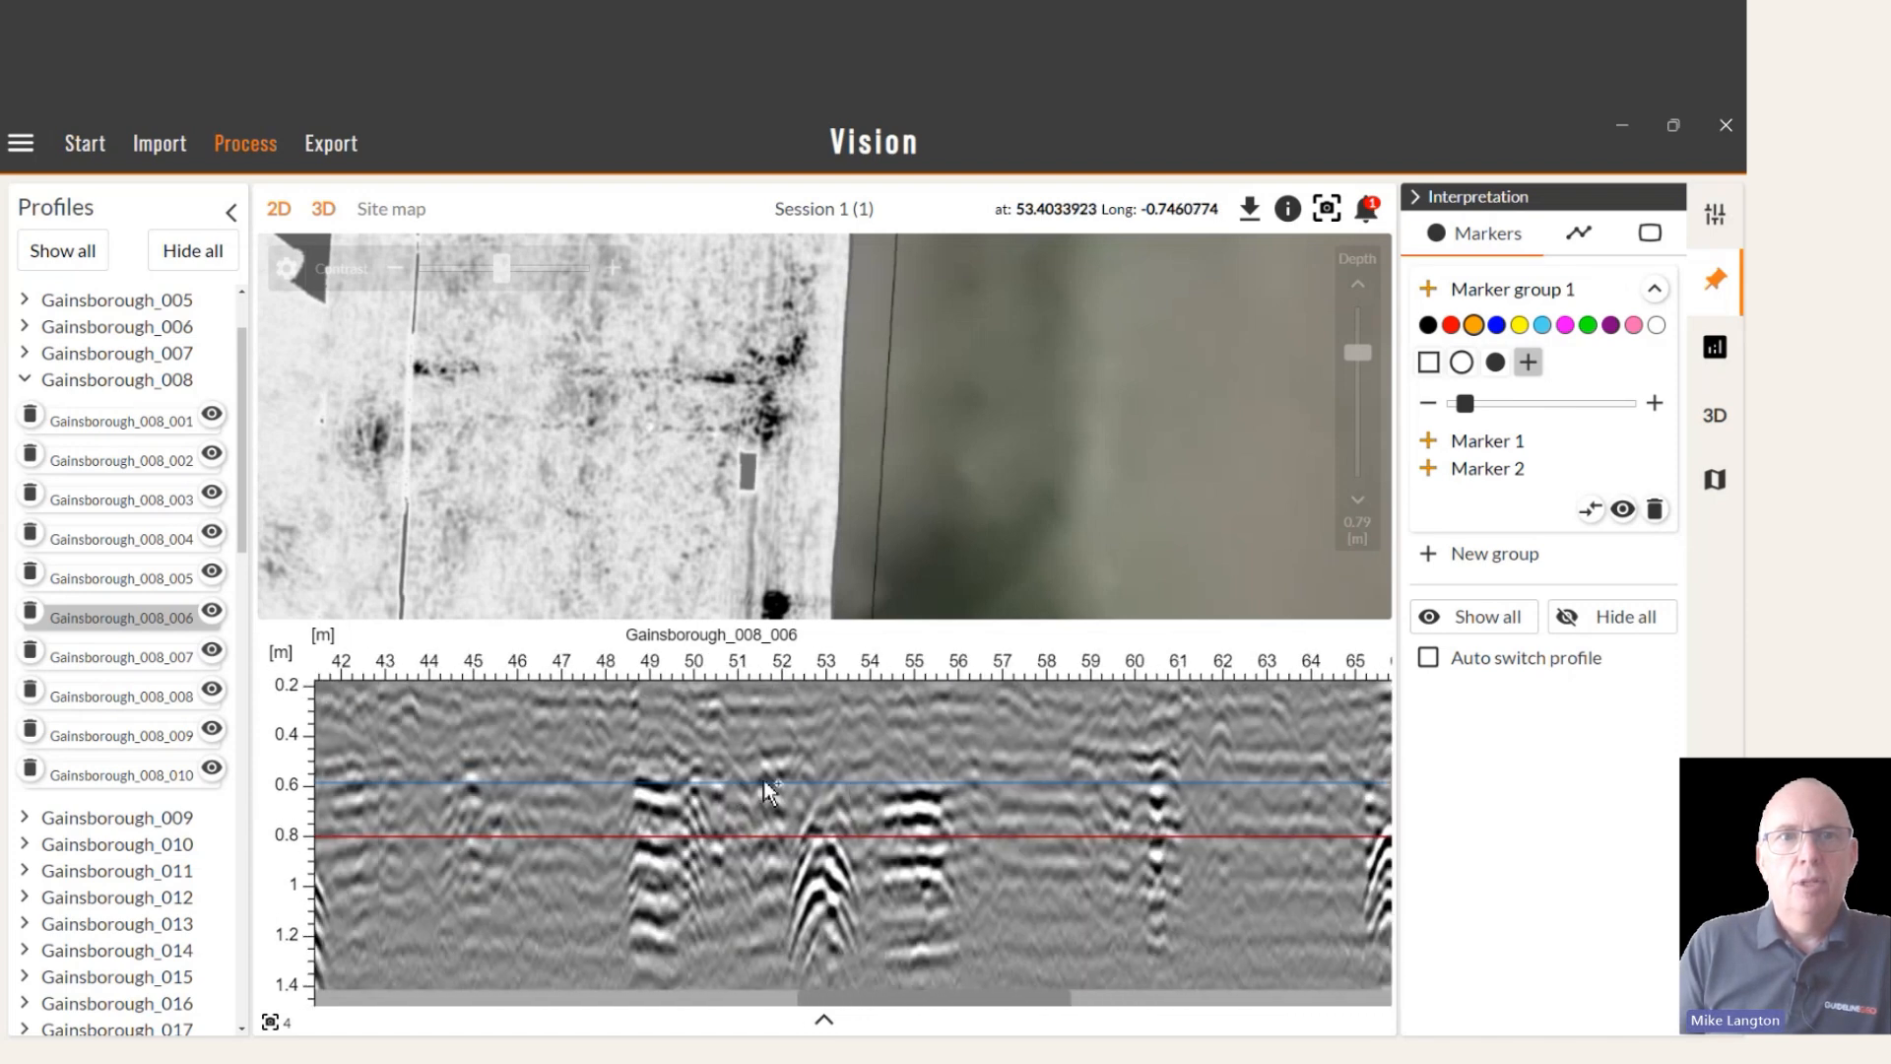
scroll(665, 778, up, 3)
click(778, 768)
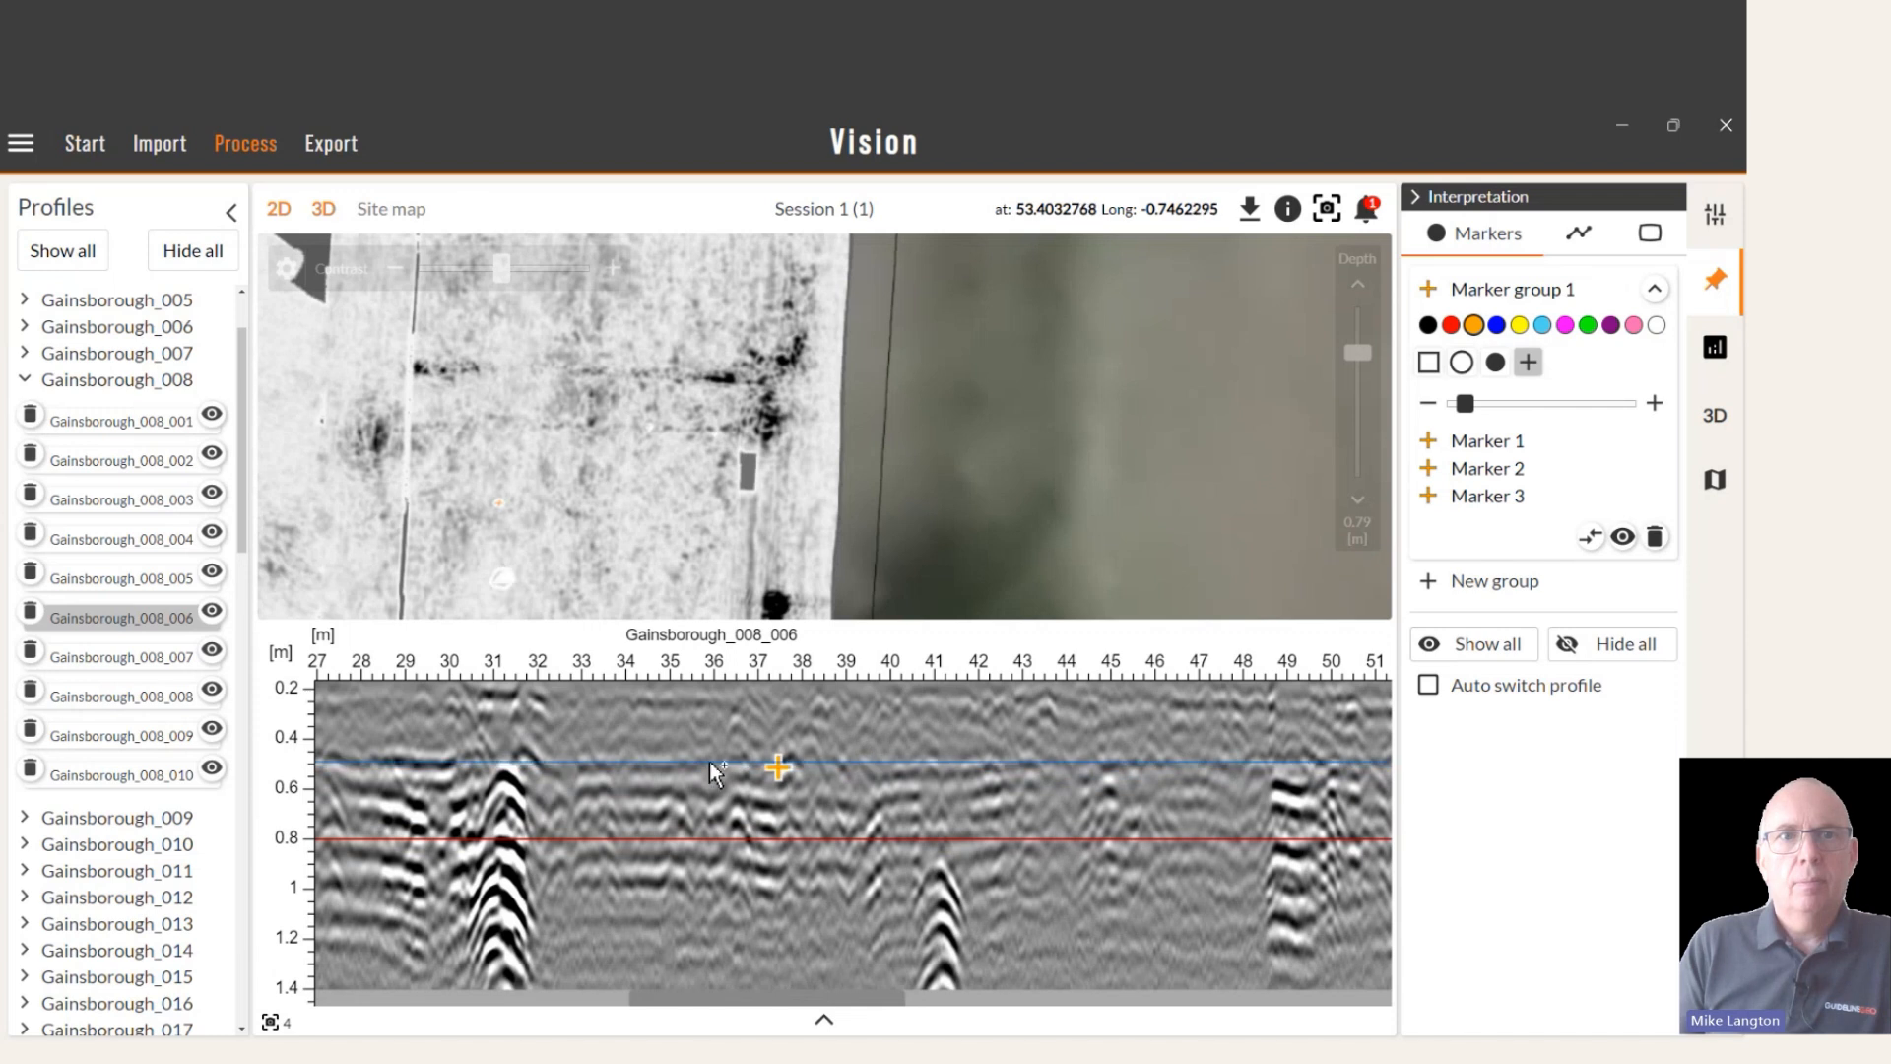
right_click(781, 770)
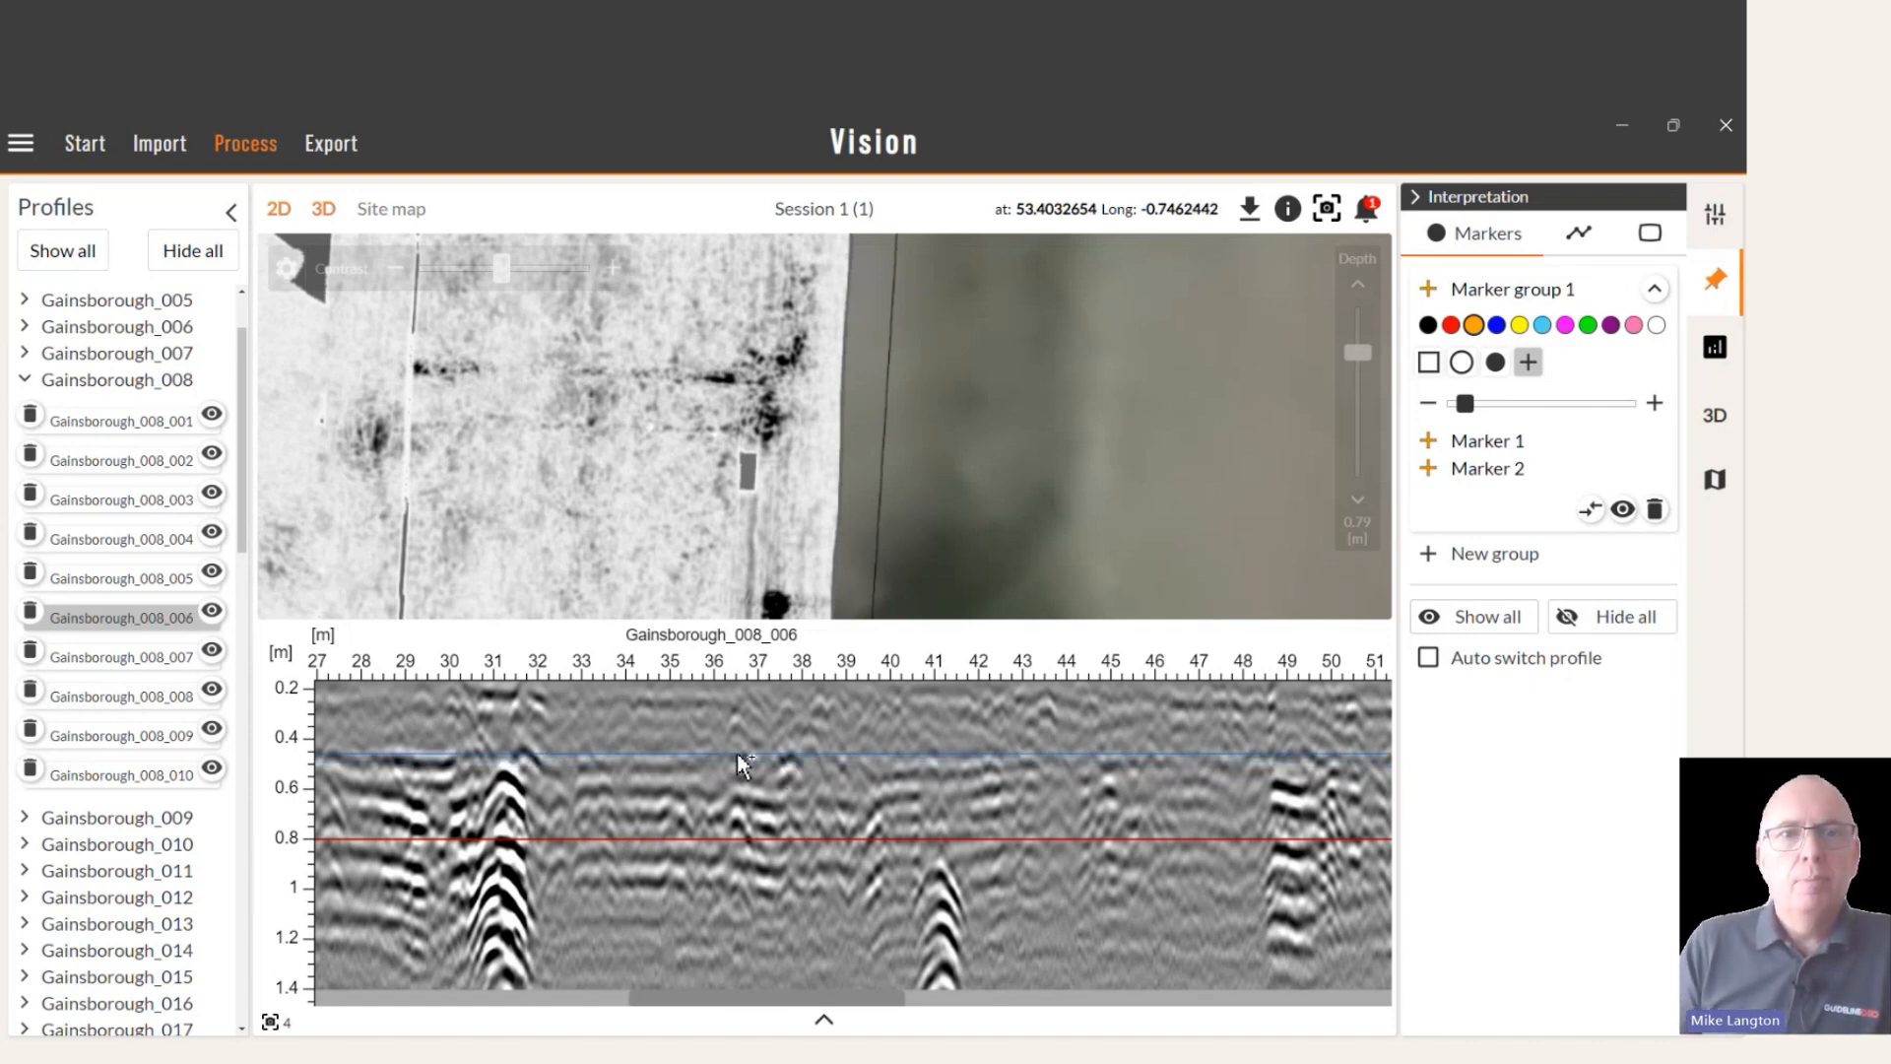
scroll(631, 767, left, 3)
scroll(473, 769, right, 3)
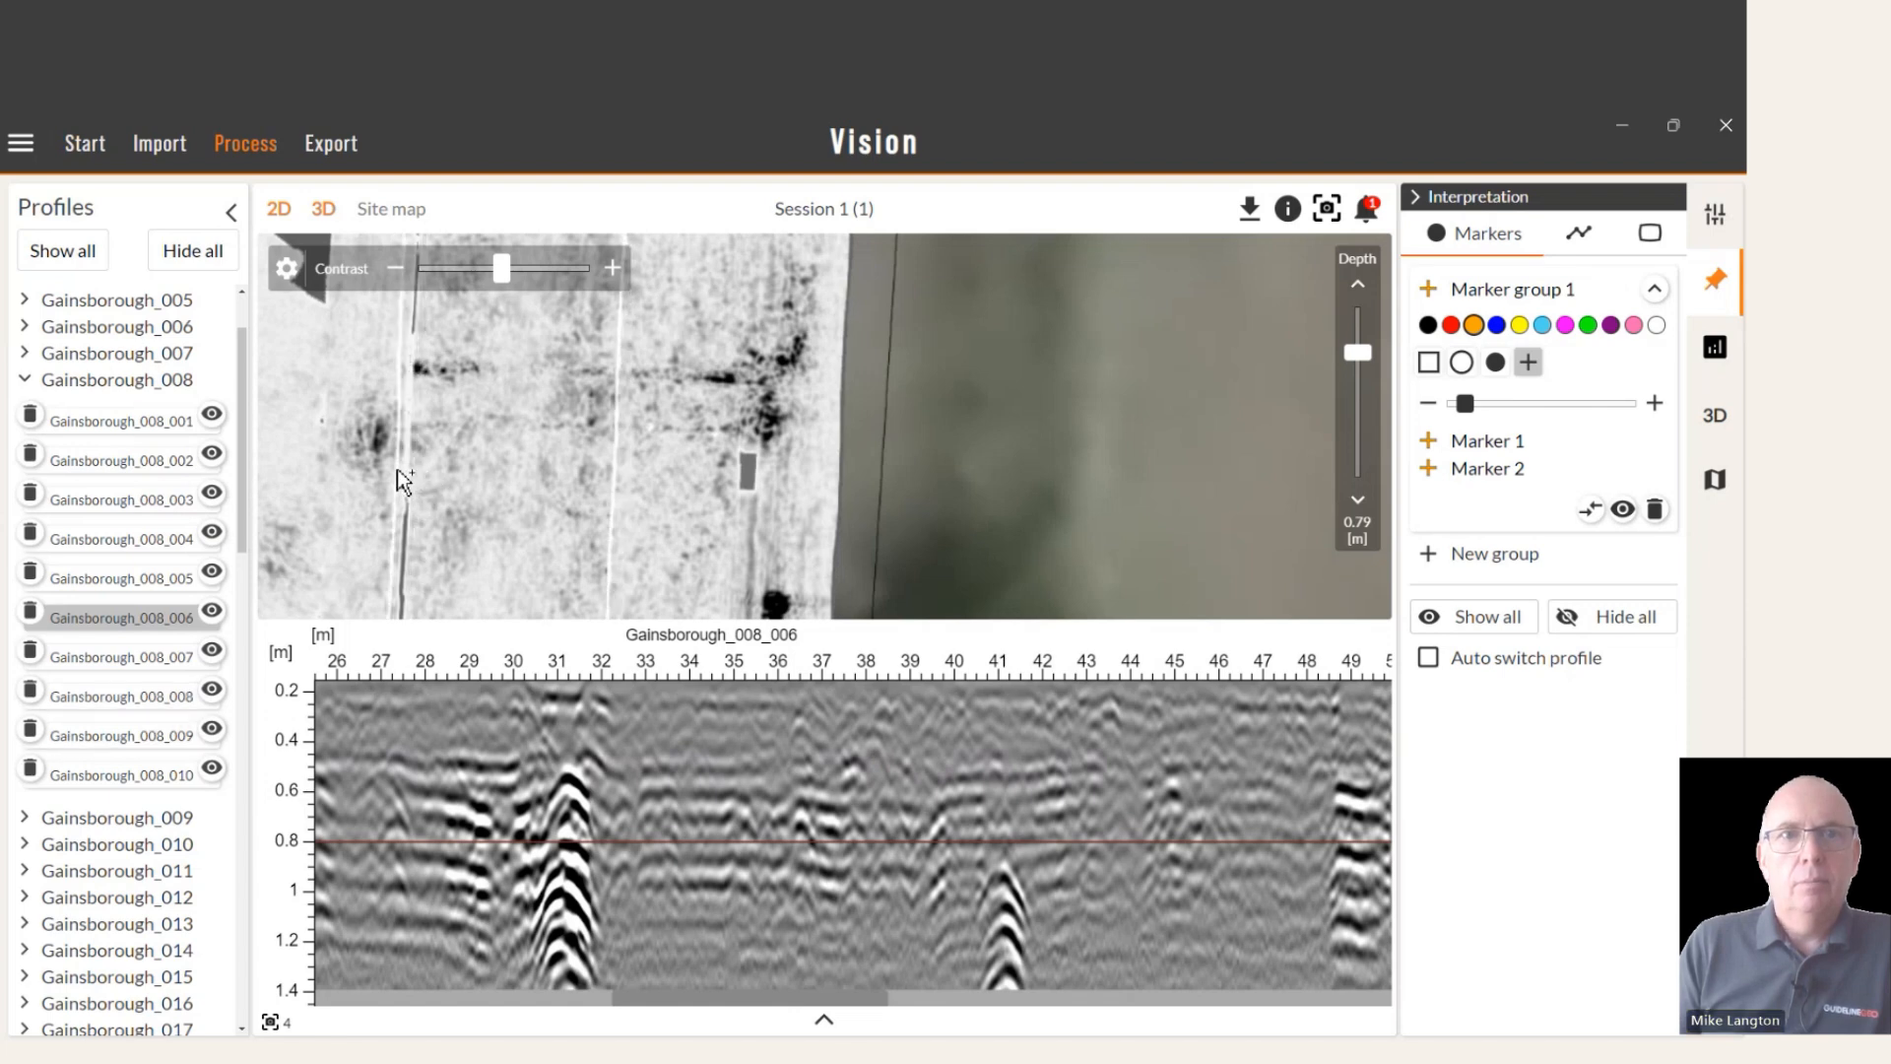
Place a third marker of the group on profile Gainsborough_004_005 at about 38.8 m along and 0.8 m deep.
click(502, 463)
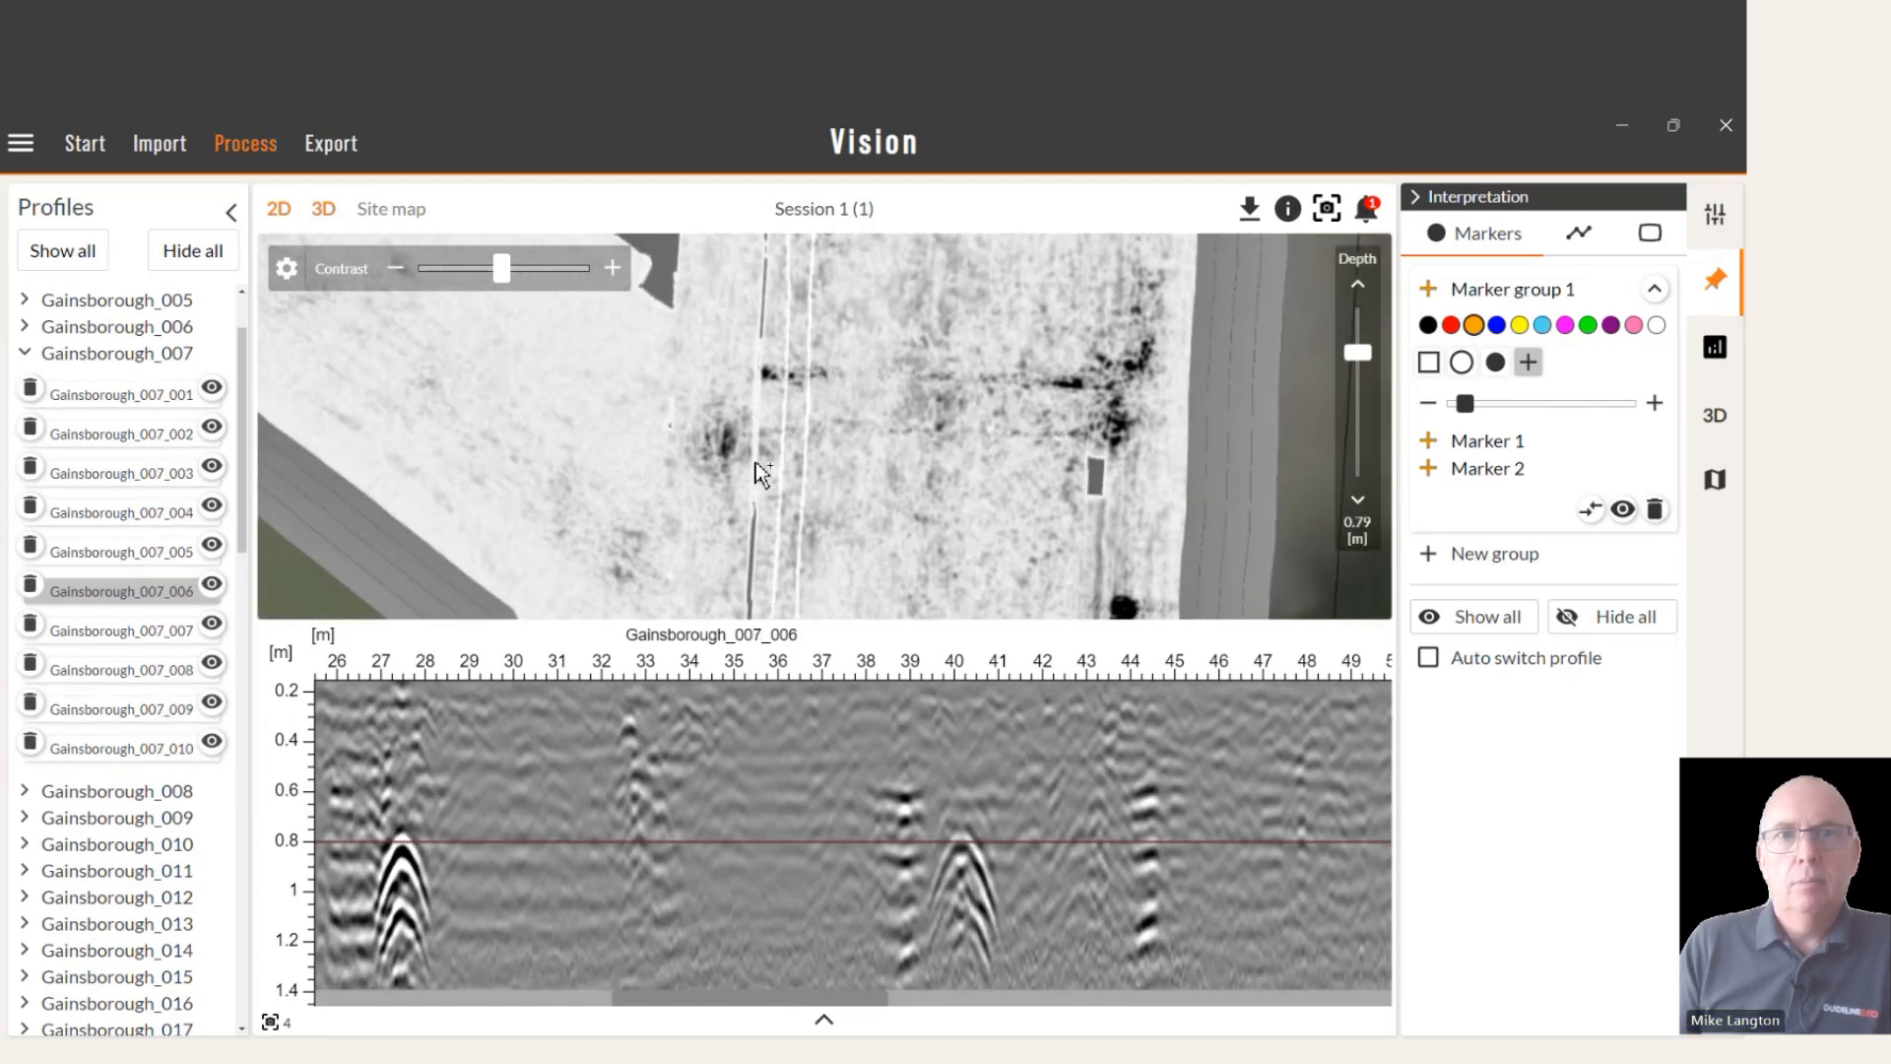
click(778, 460)
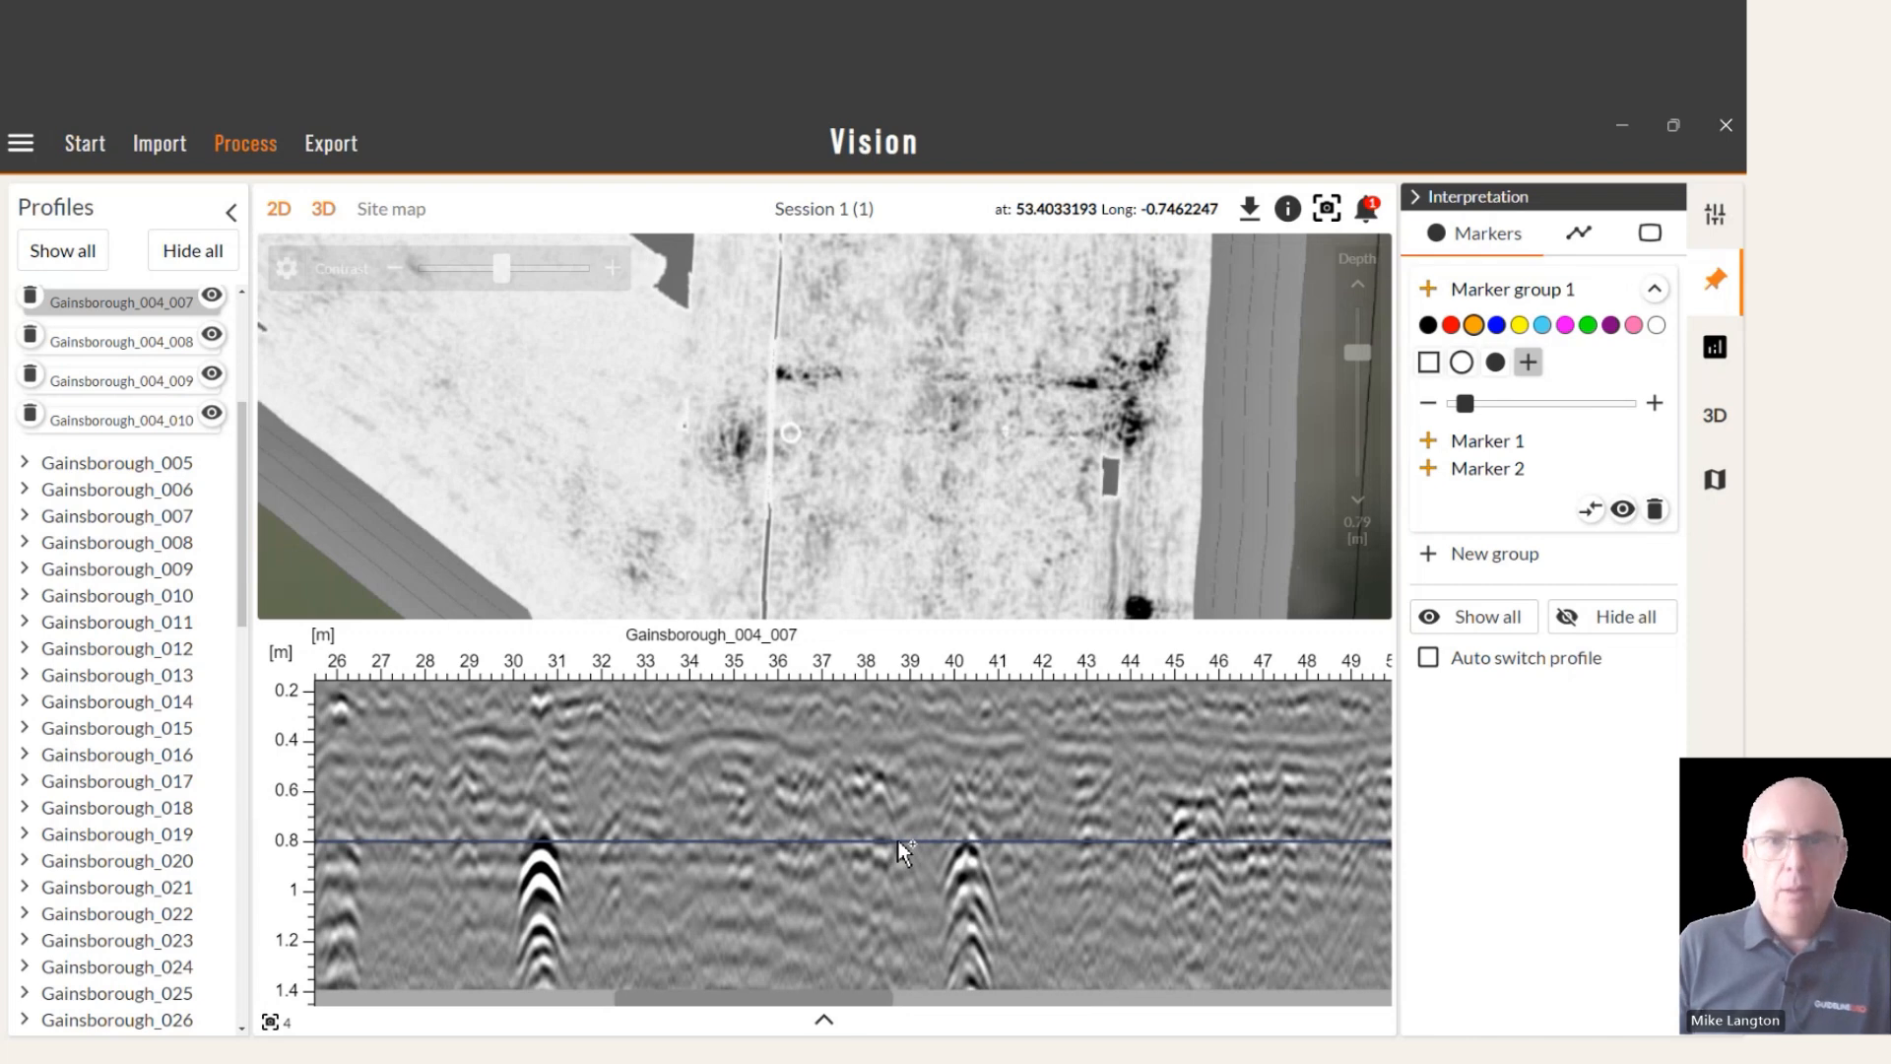
key(Down)
key(Up)
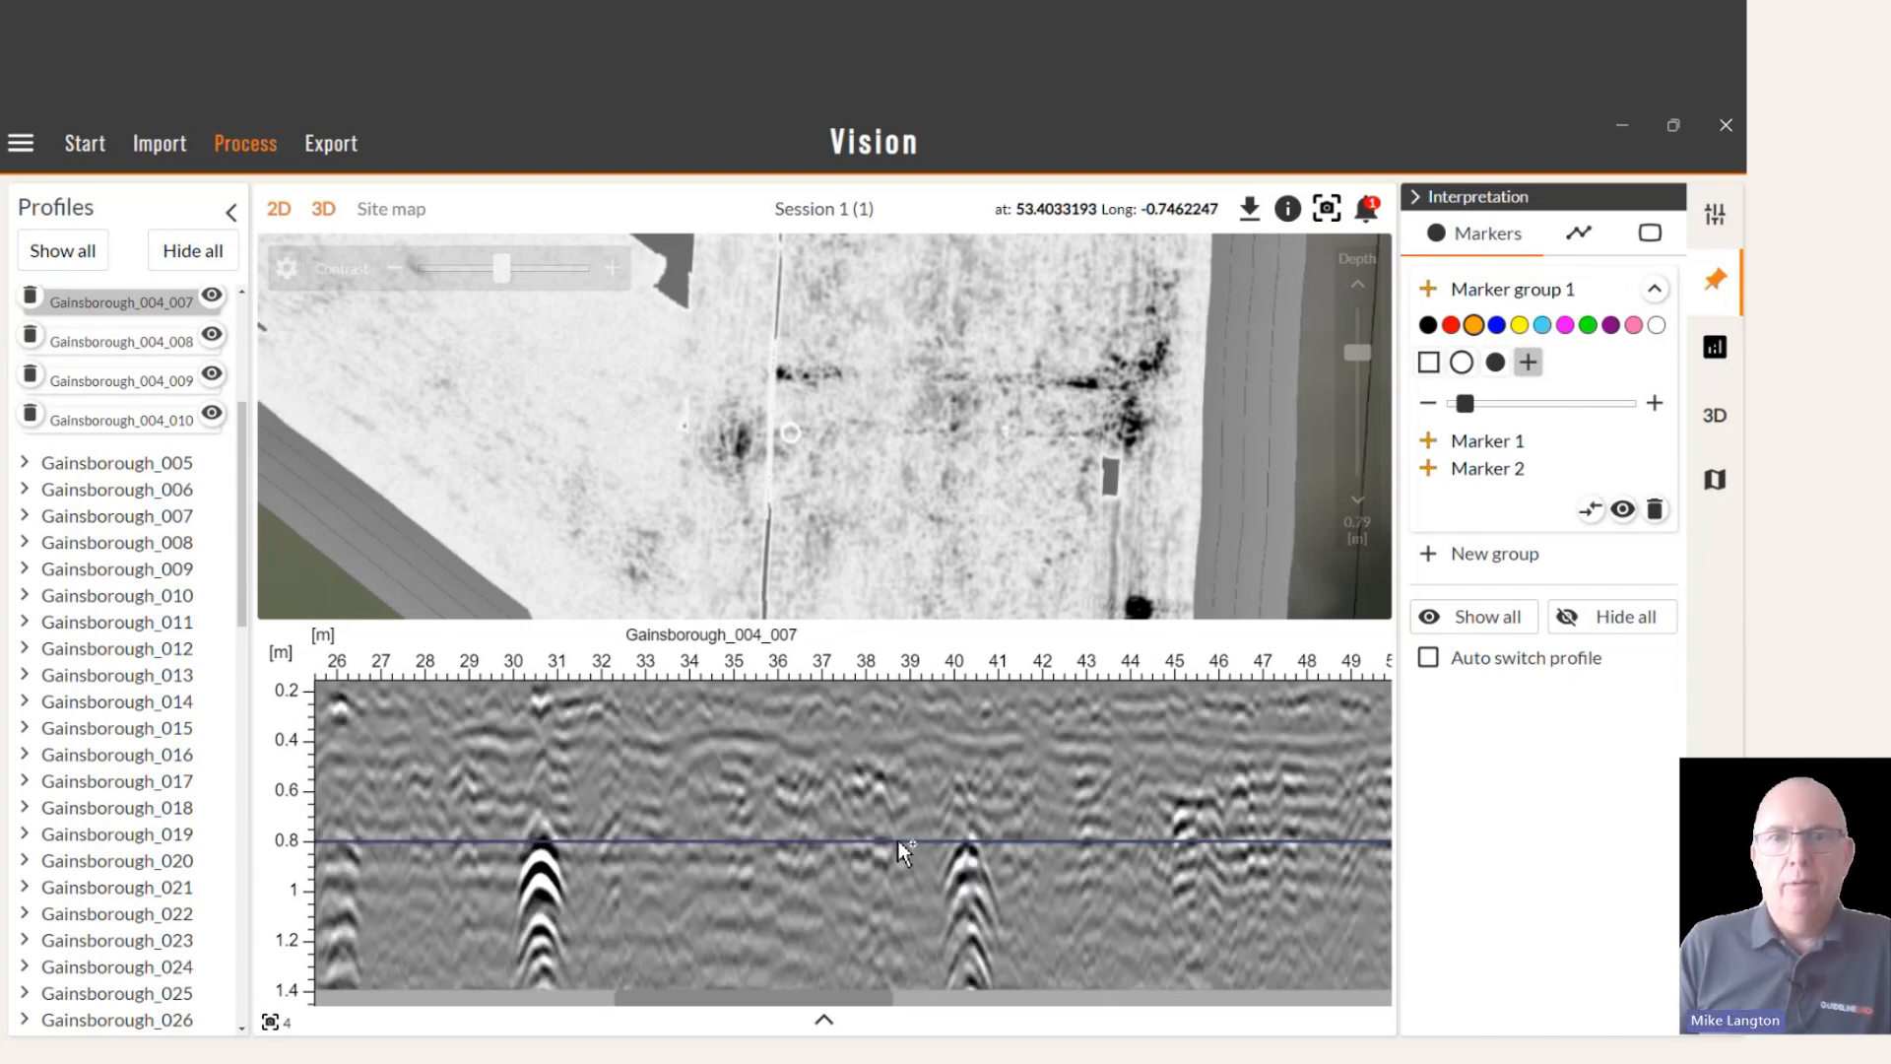
key(Up)
key(Up)
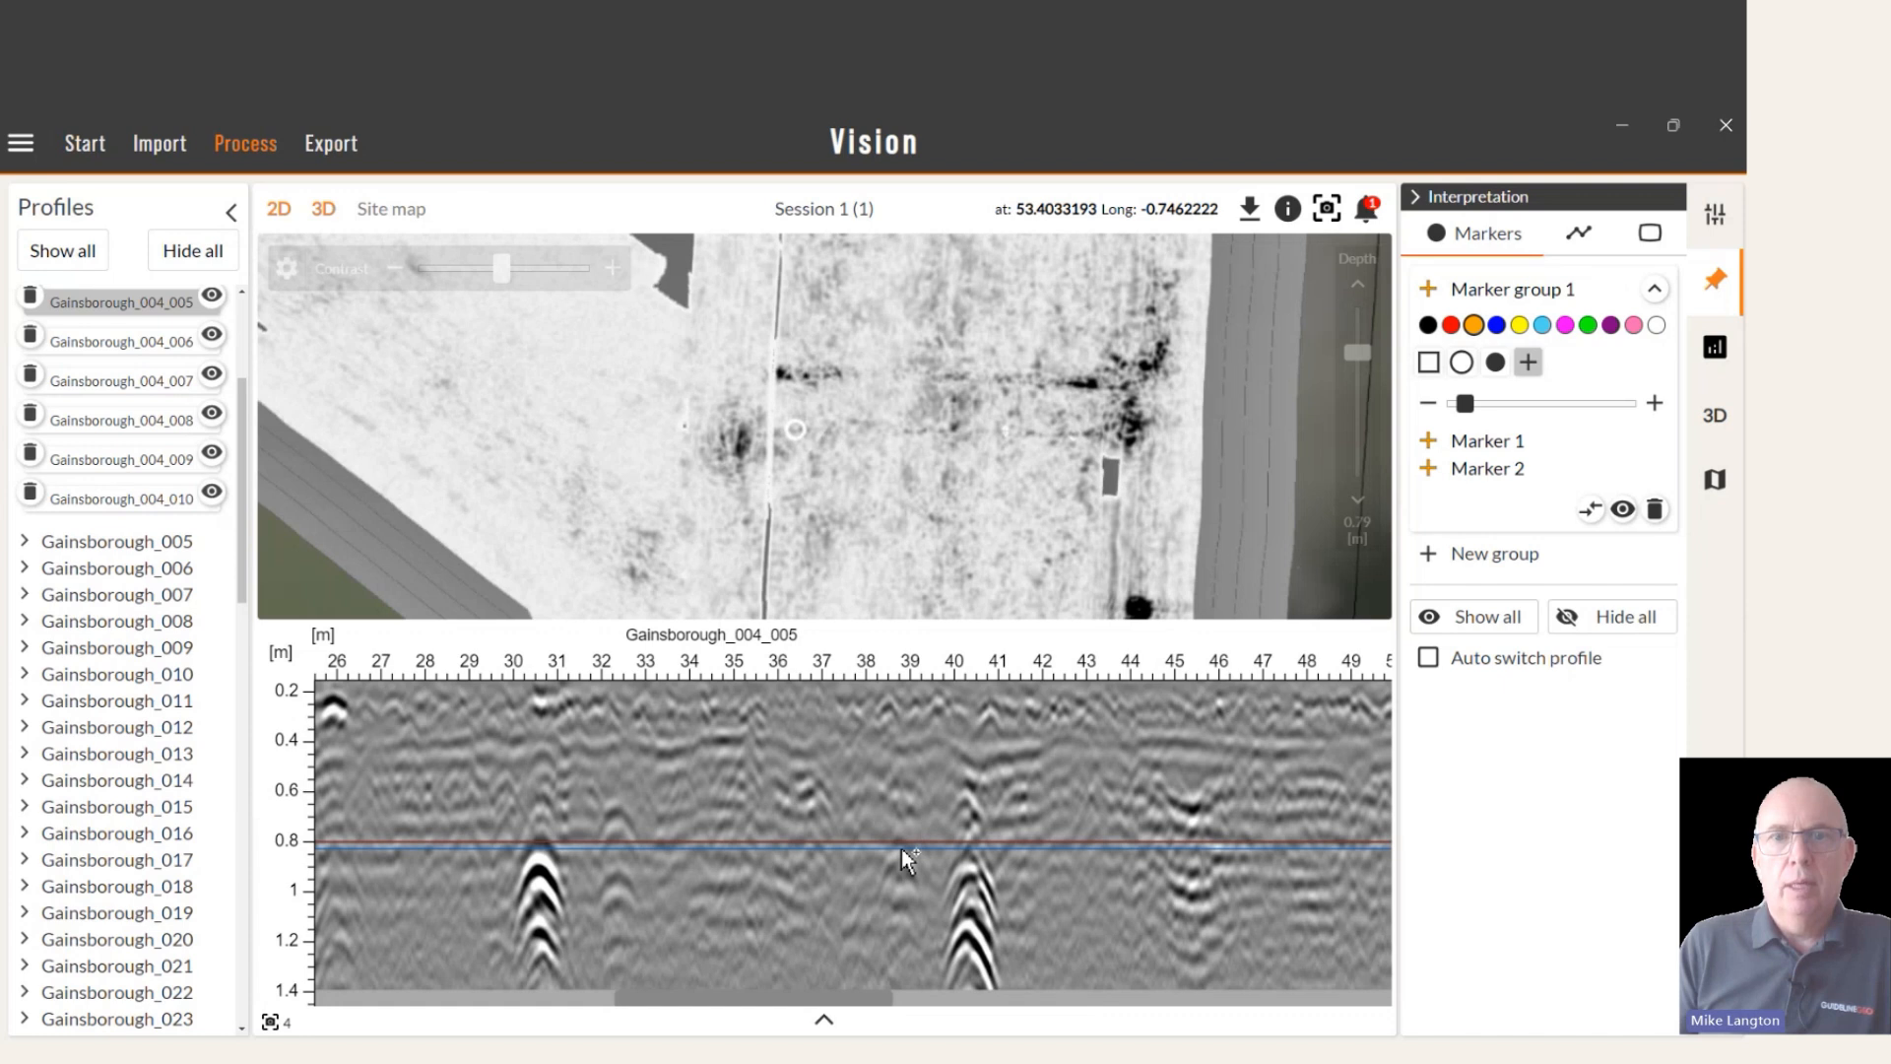
click(901, 845)
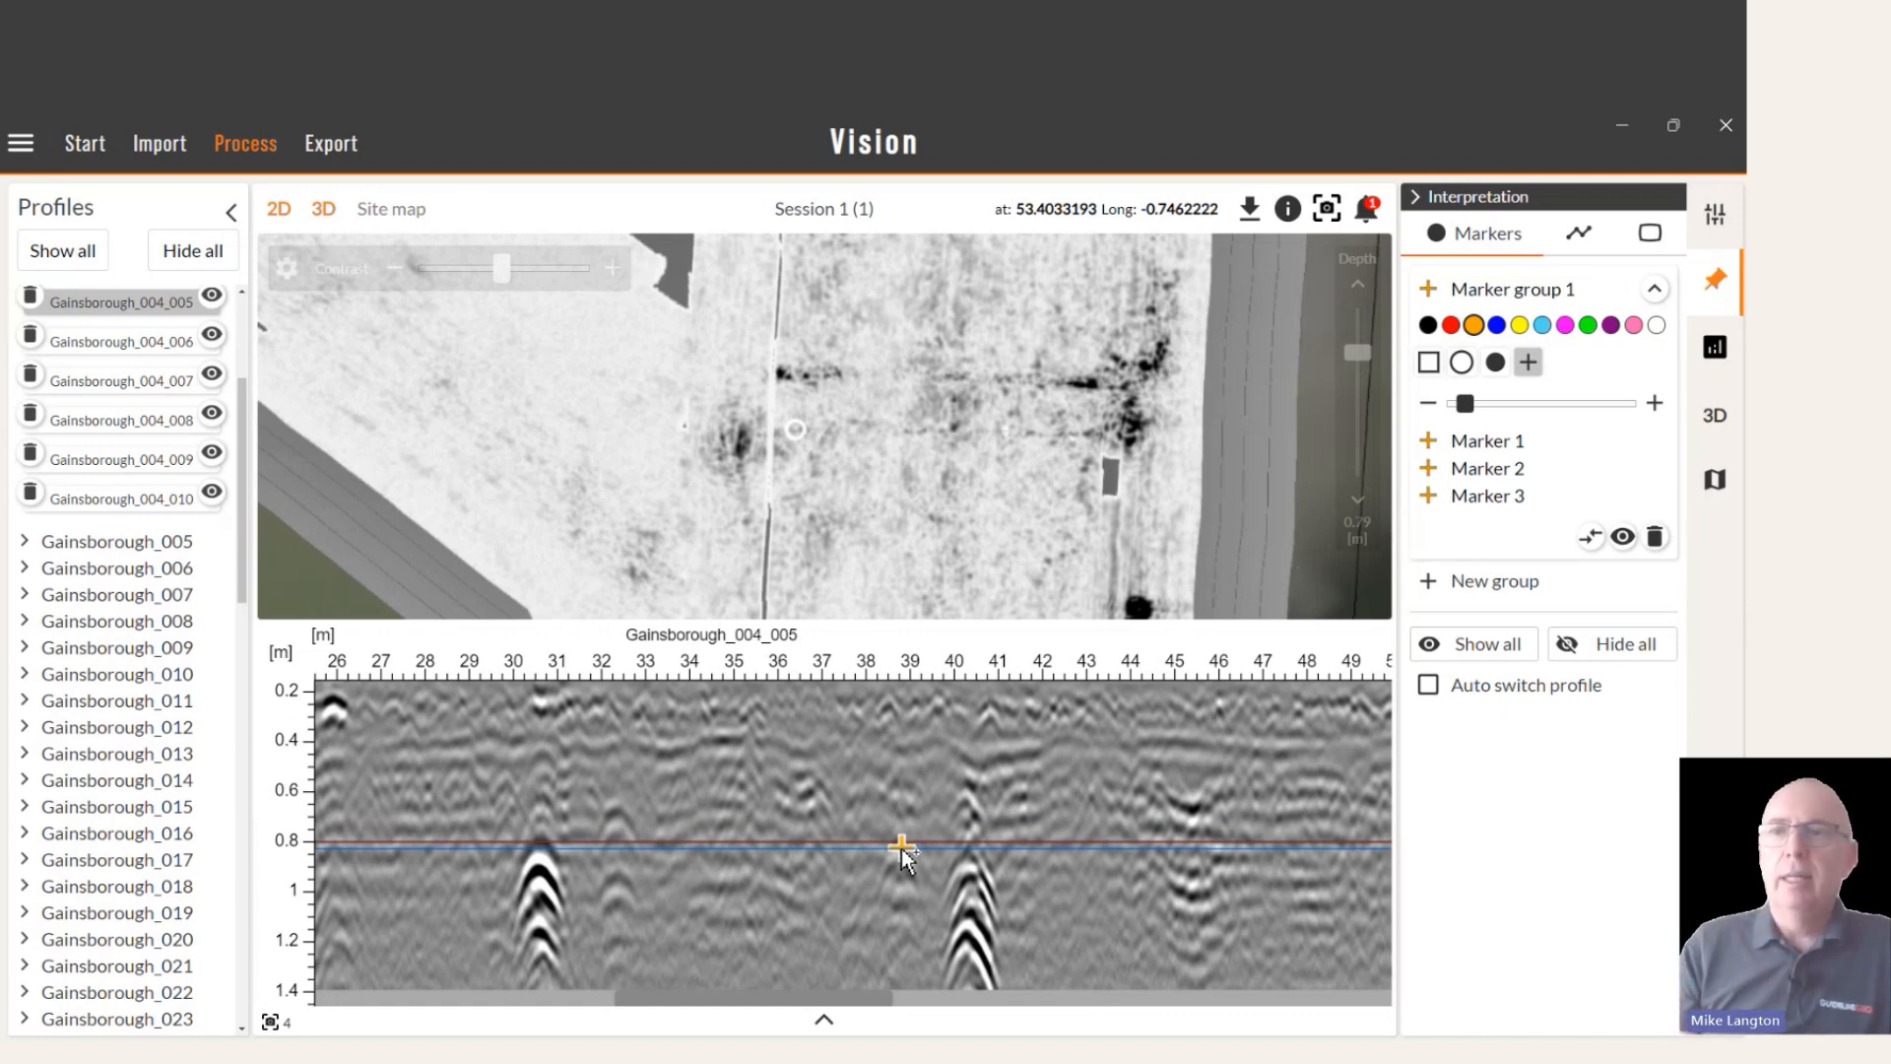
Convert the marker group into a polyline and view it against the depth slices at 1.10 m and 0.87 m.
click(1589, 539)
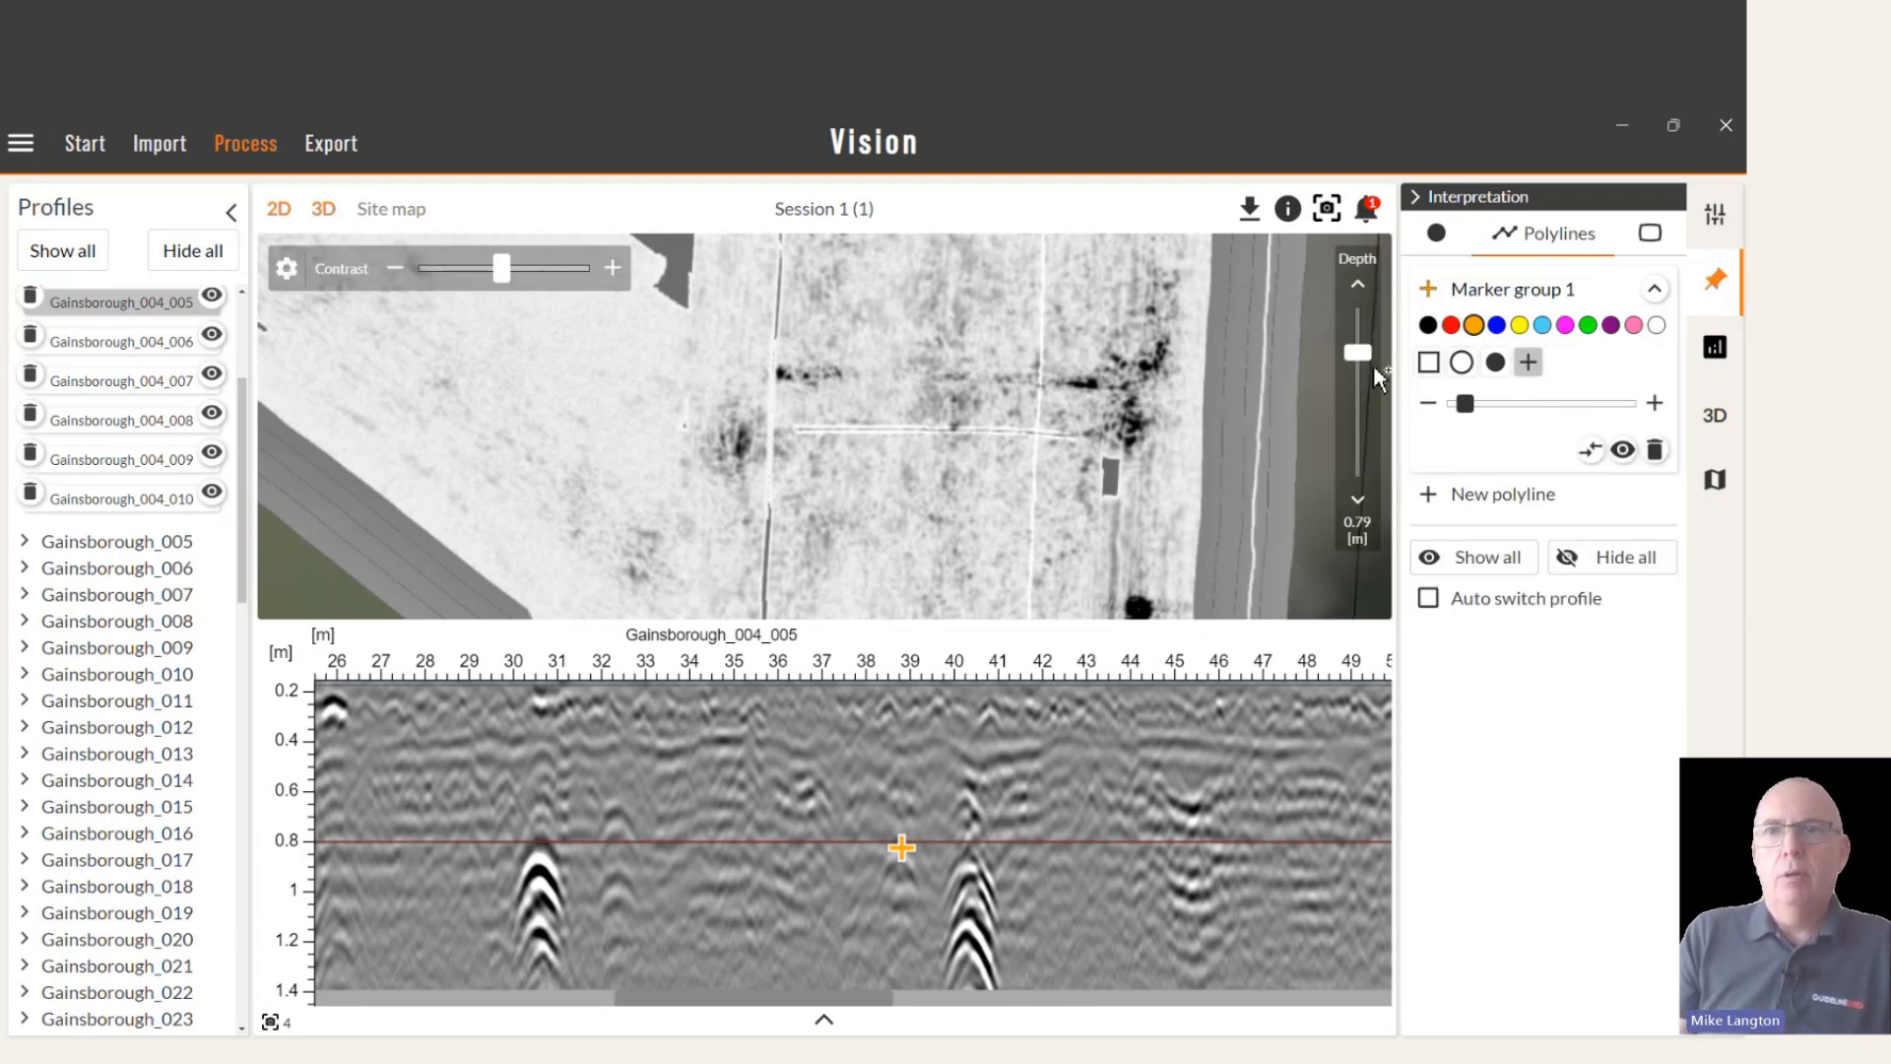
drag(1361, 362, 1363, 382)
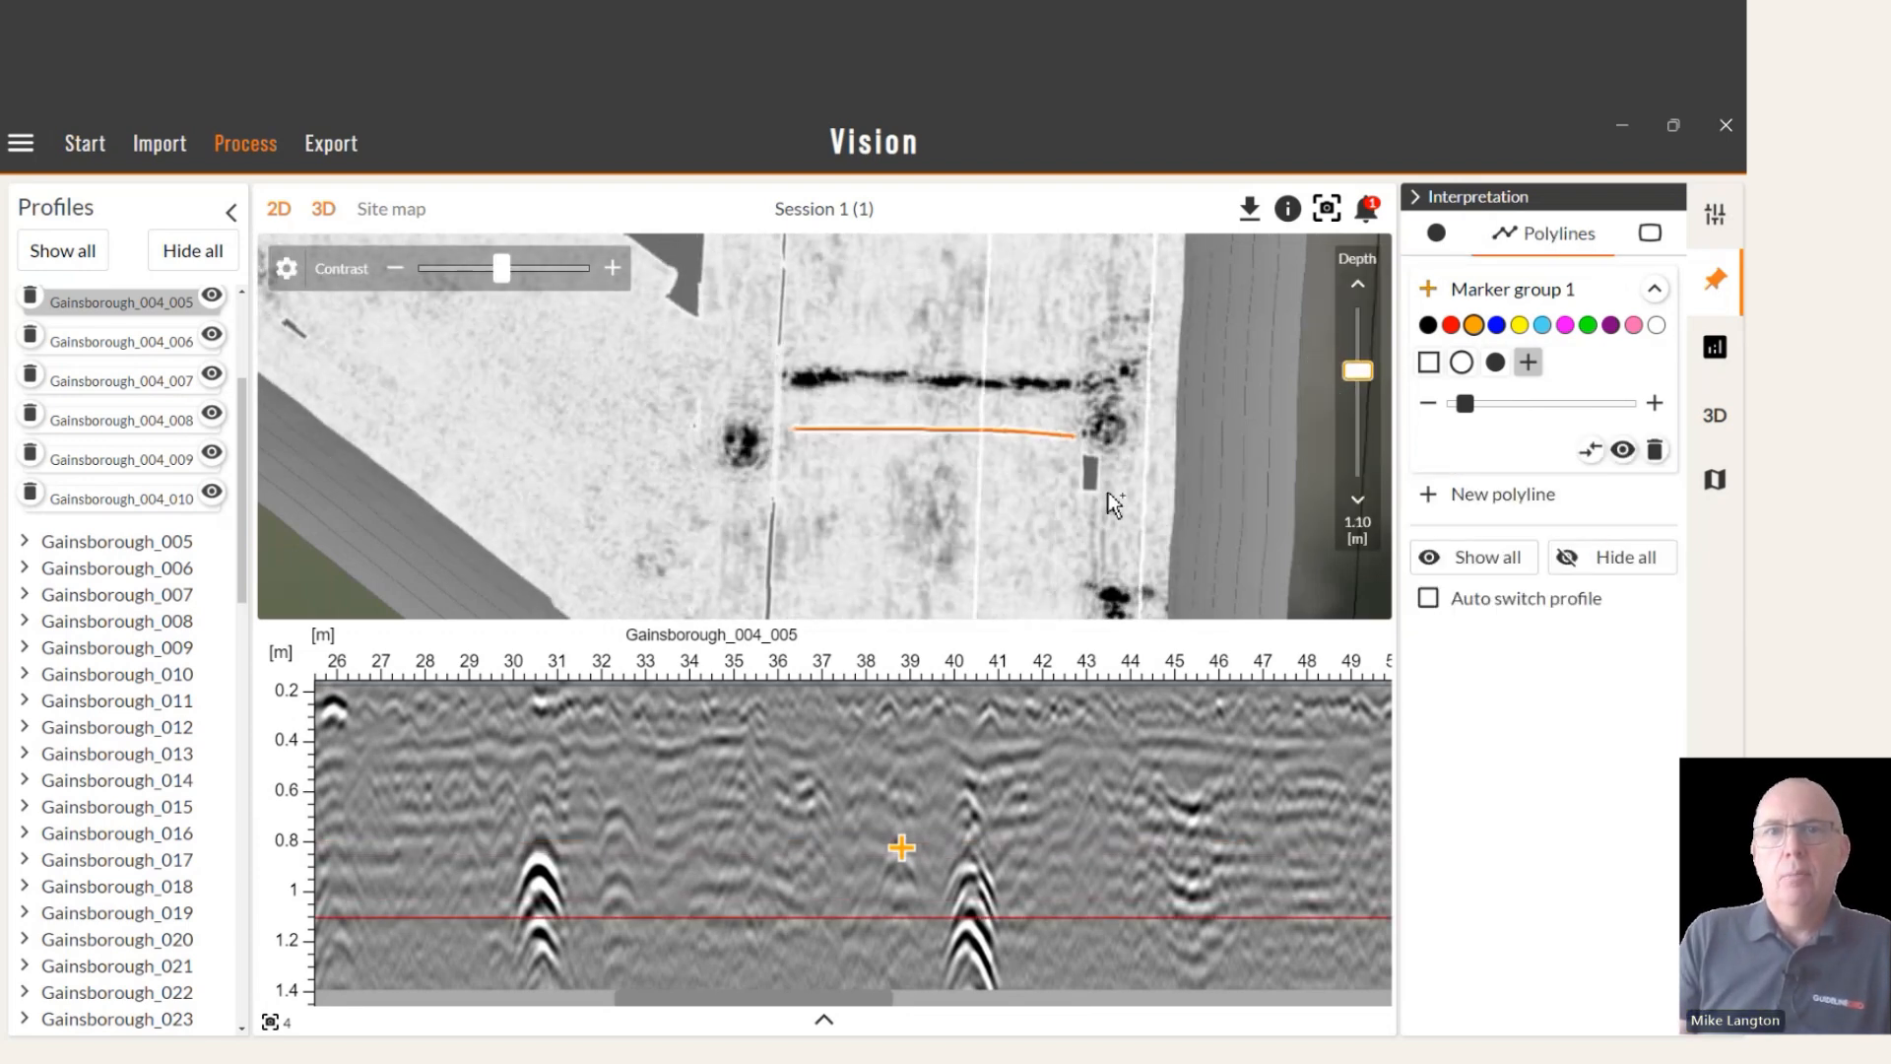
drag(1149, 437, 1084, 527)
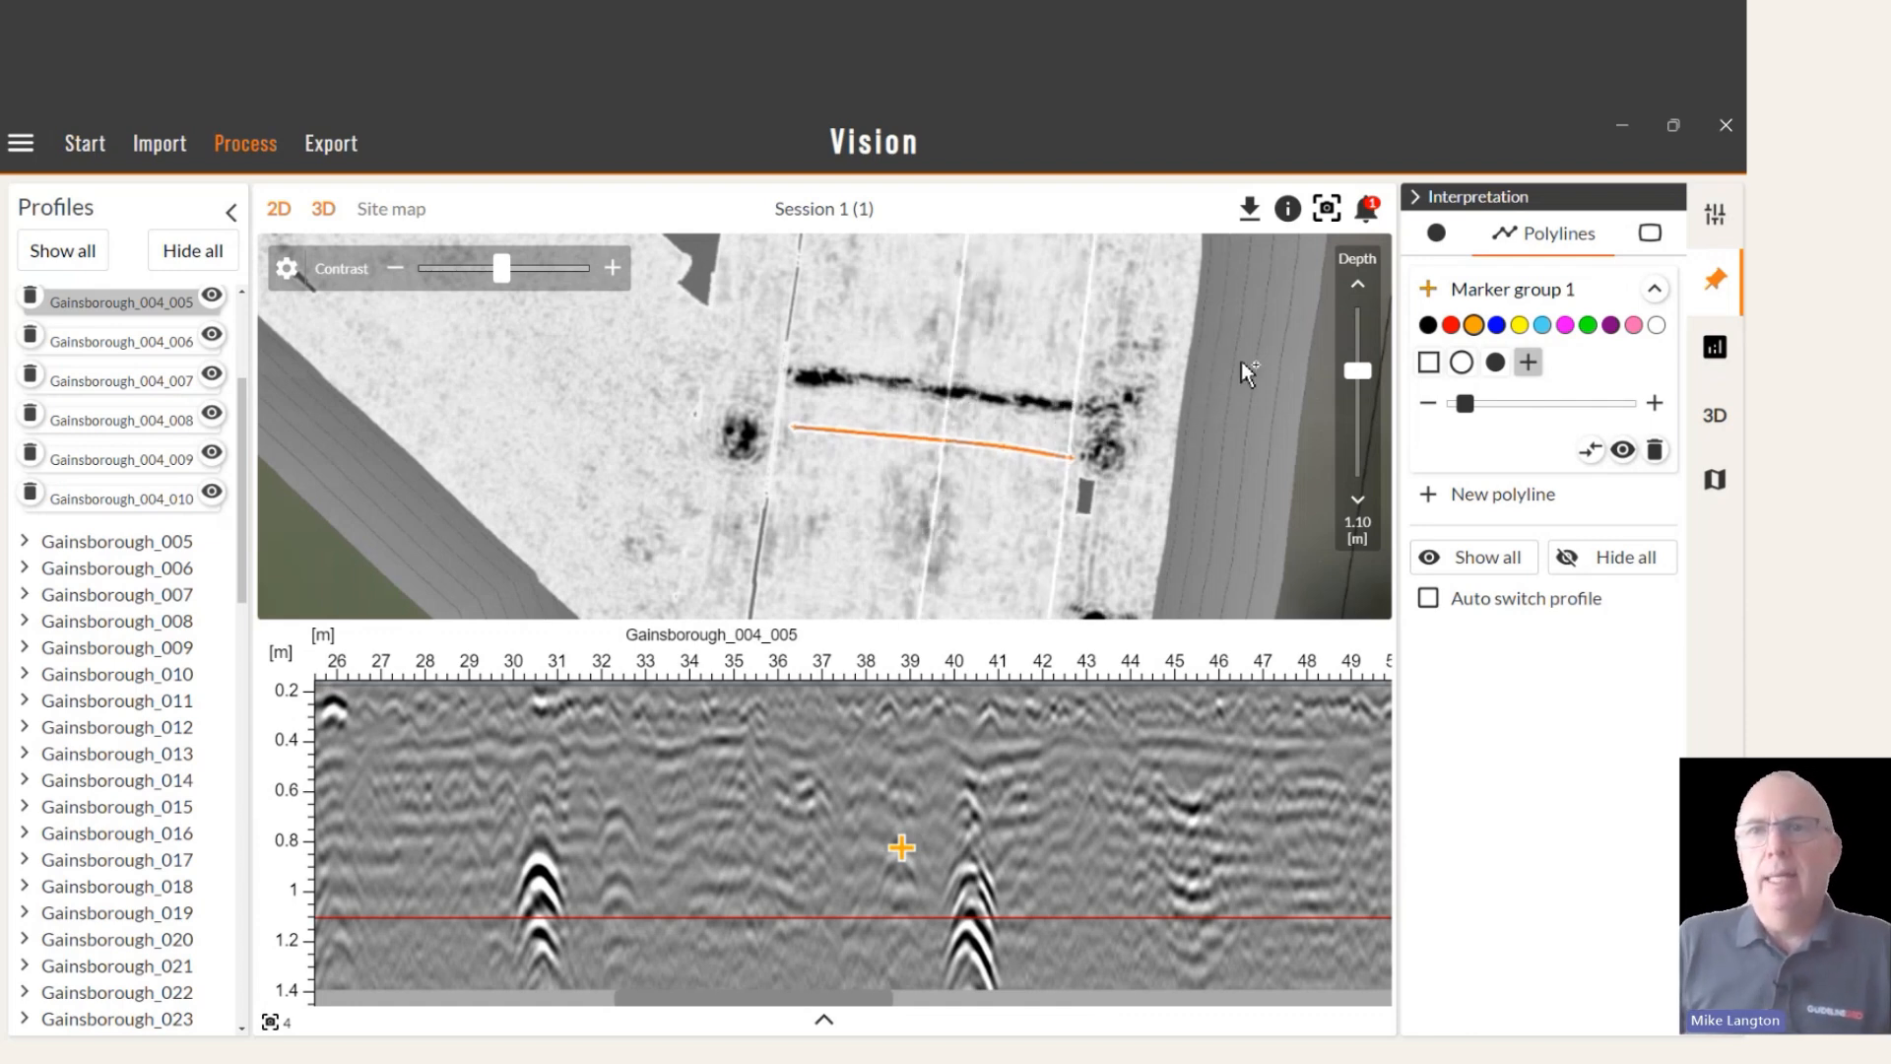
mouse_move(1360, 377)
mouse_down()
mouse_move(1365, 357)
mouse_move(1370, 378)
mouse_up()
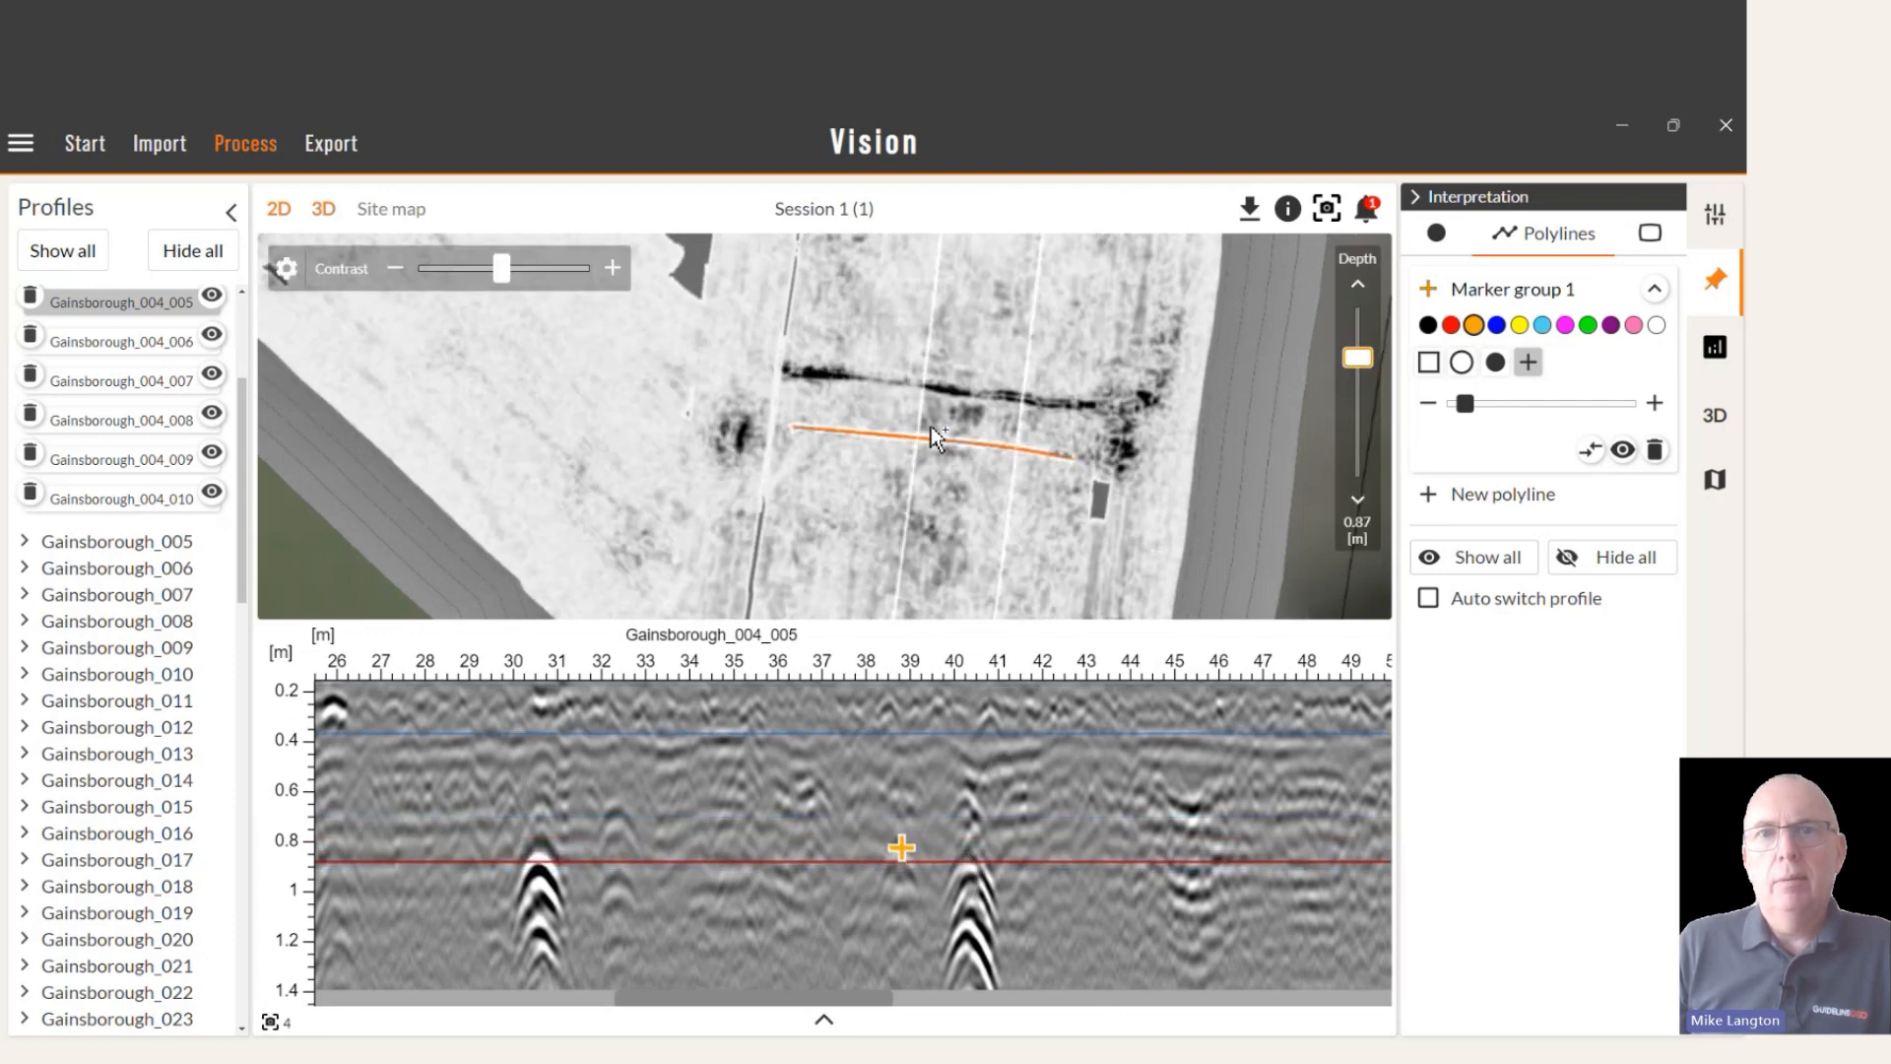
Add a new polyline to the interpretation, colour it red and reduce its marker size.
drag(869, 488, 822, 540)
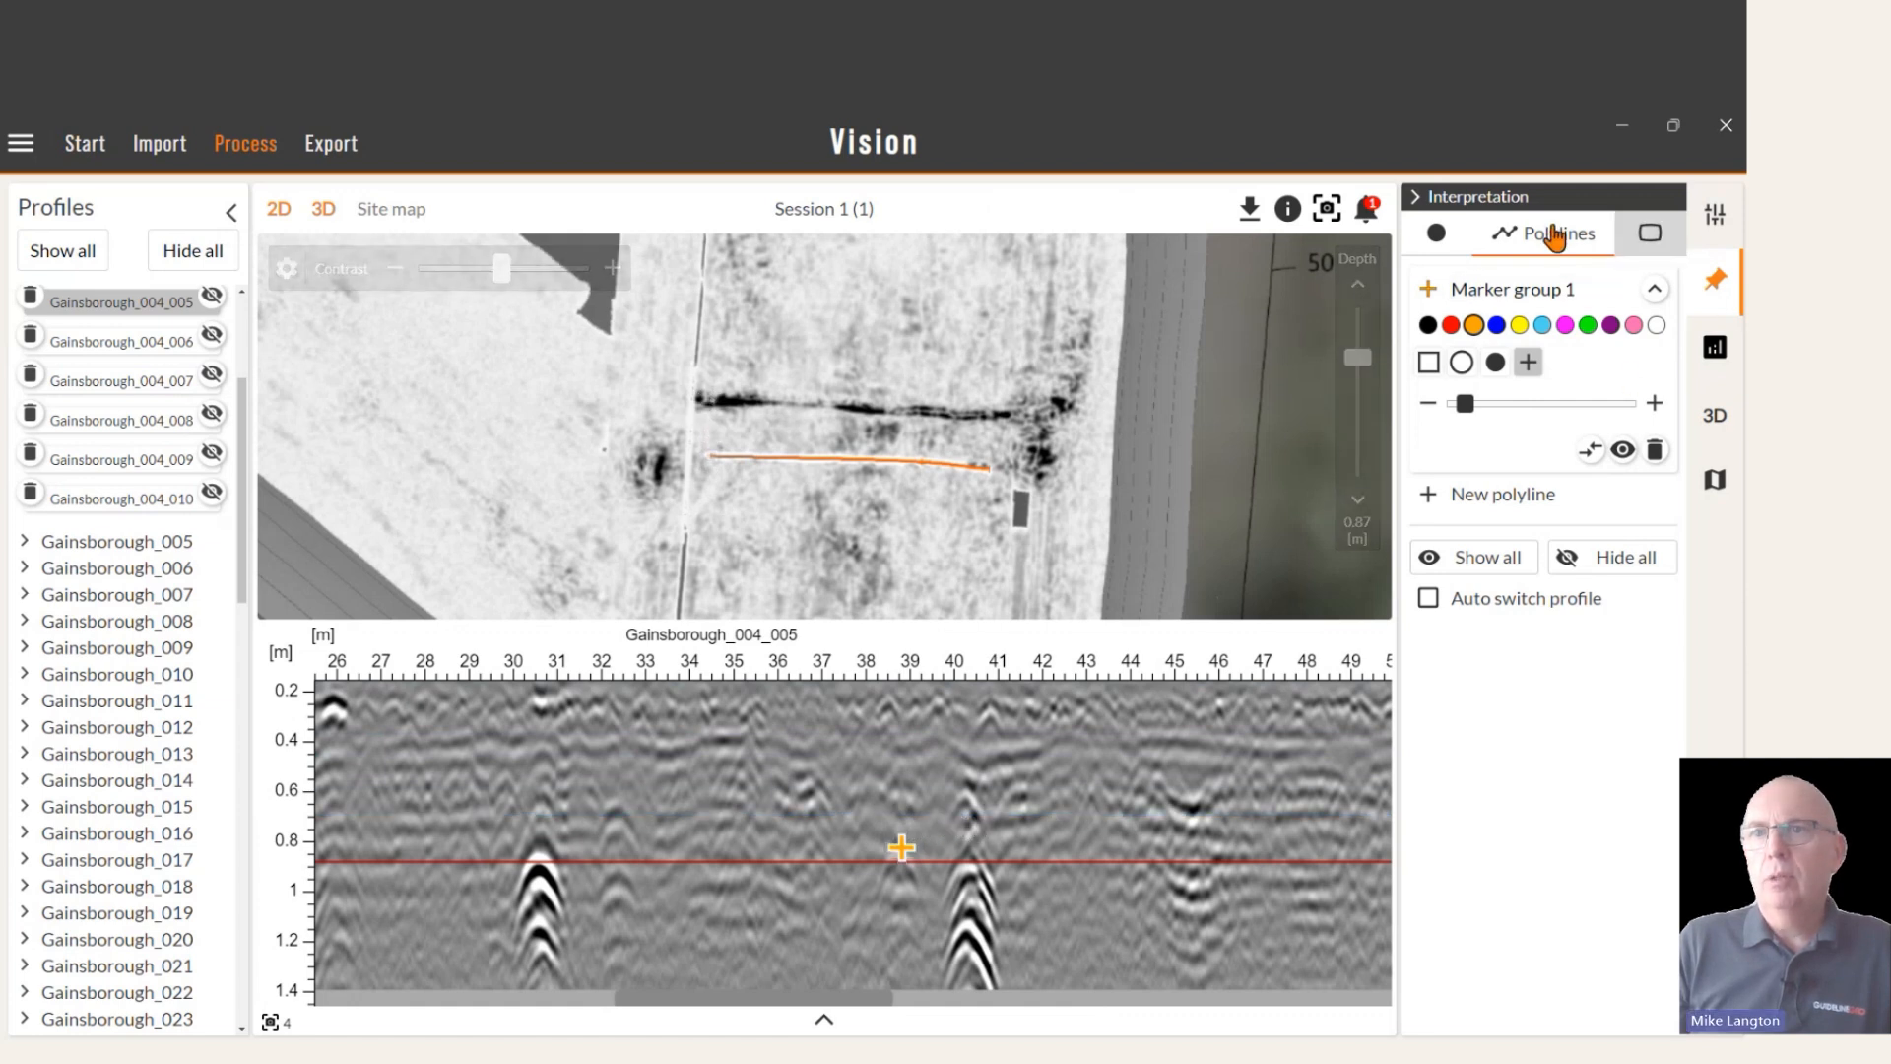
click(1527, 276)
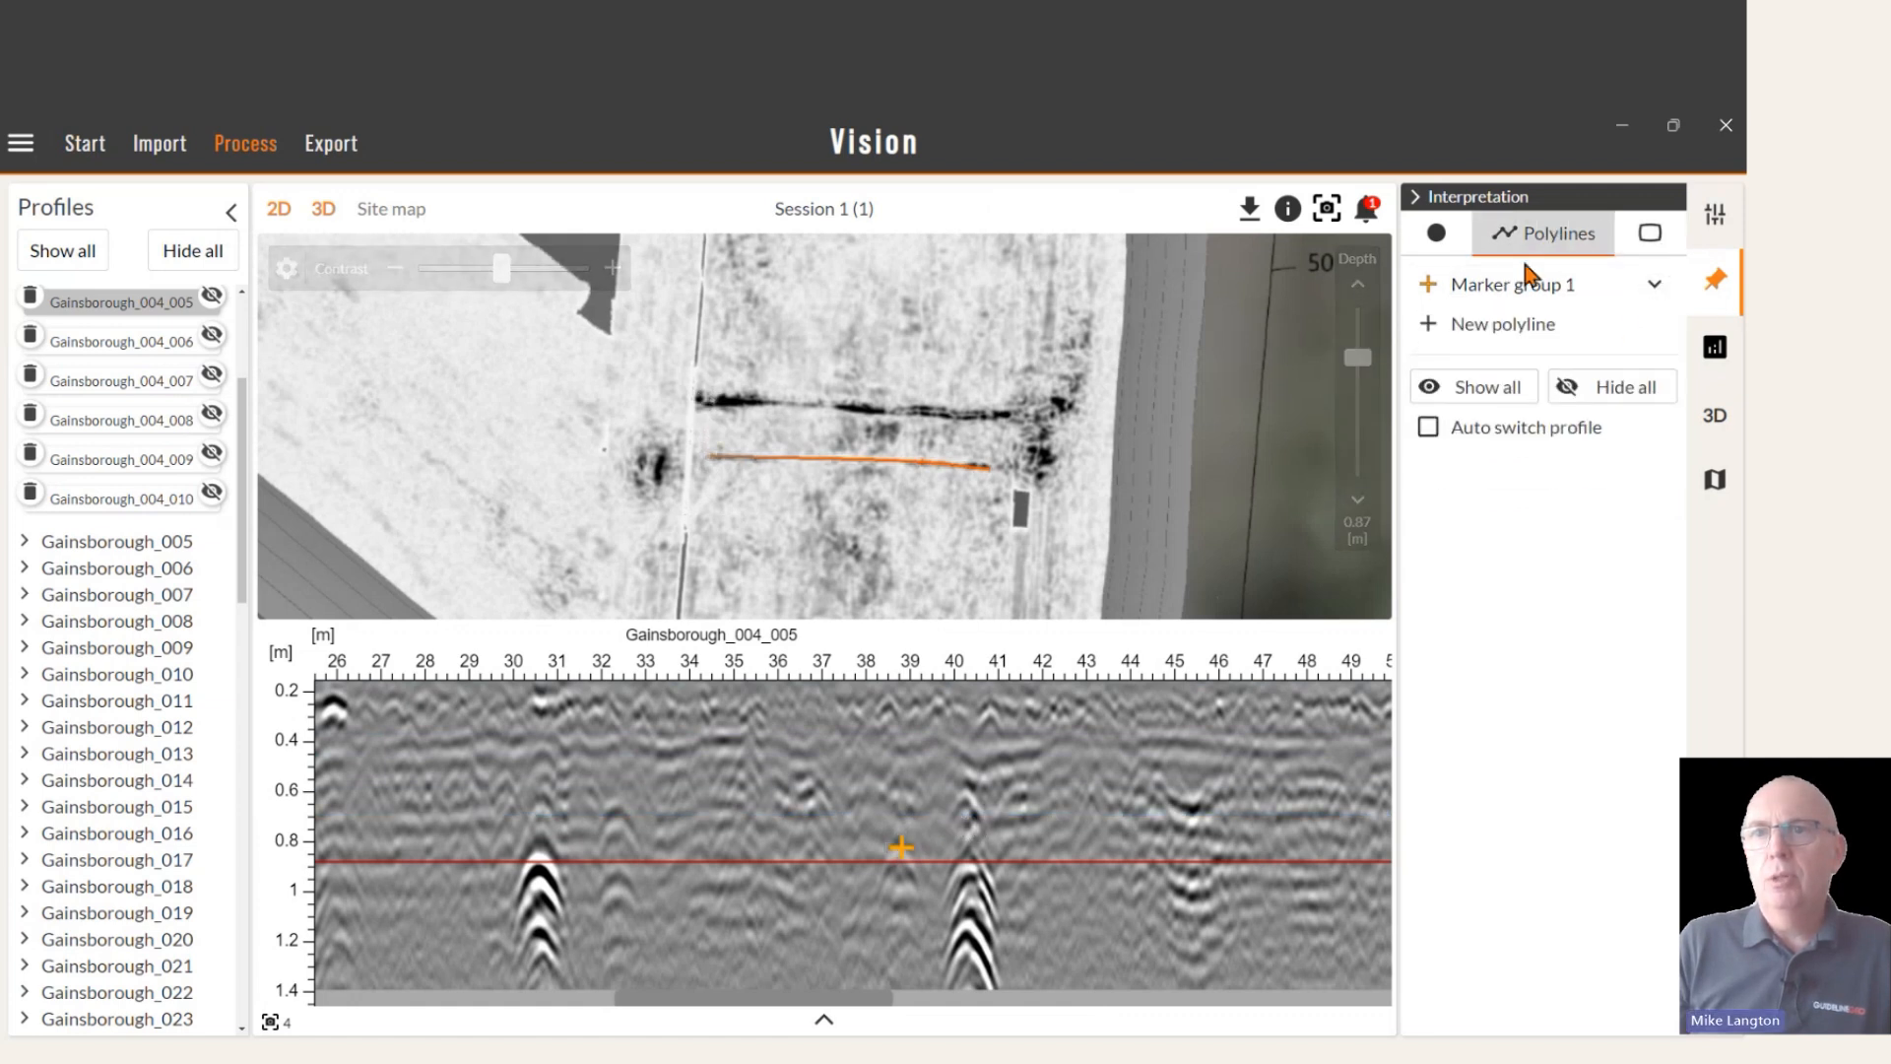
click(1514, 330)
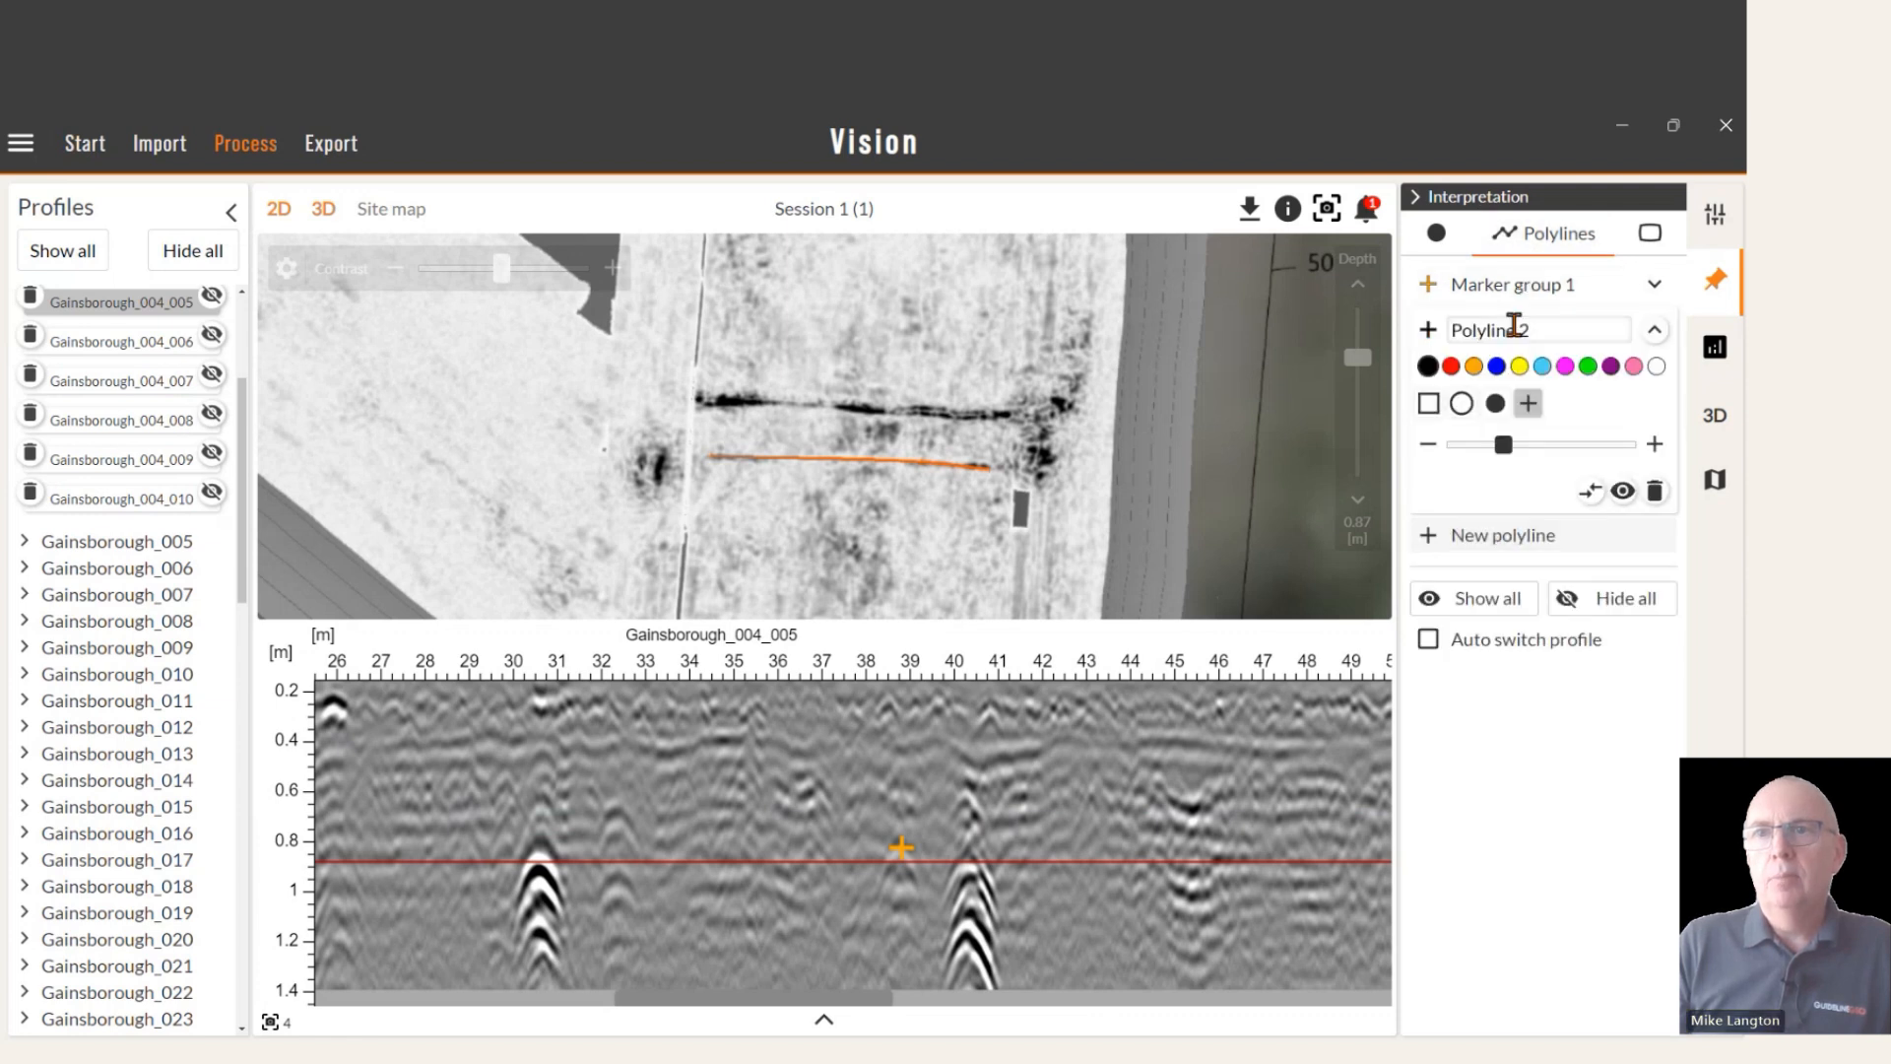
click(1474, 368)
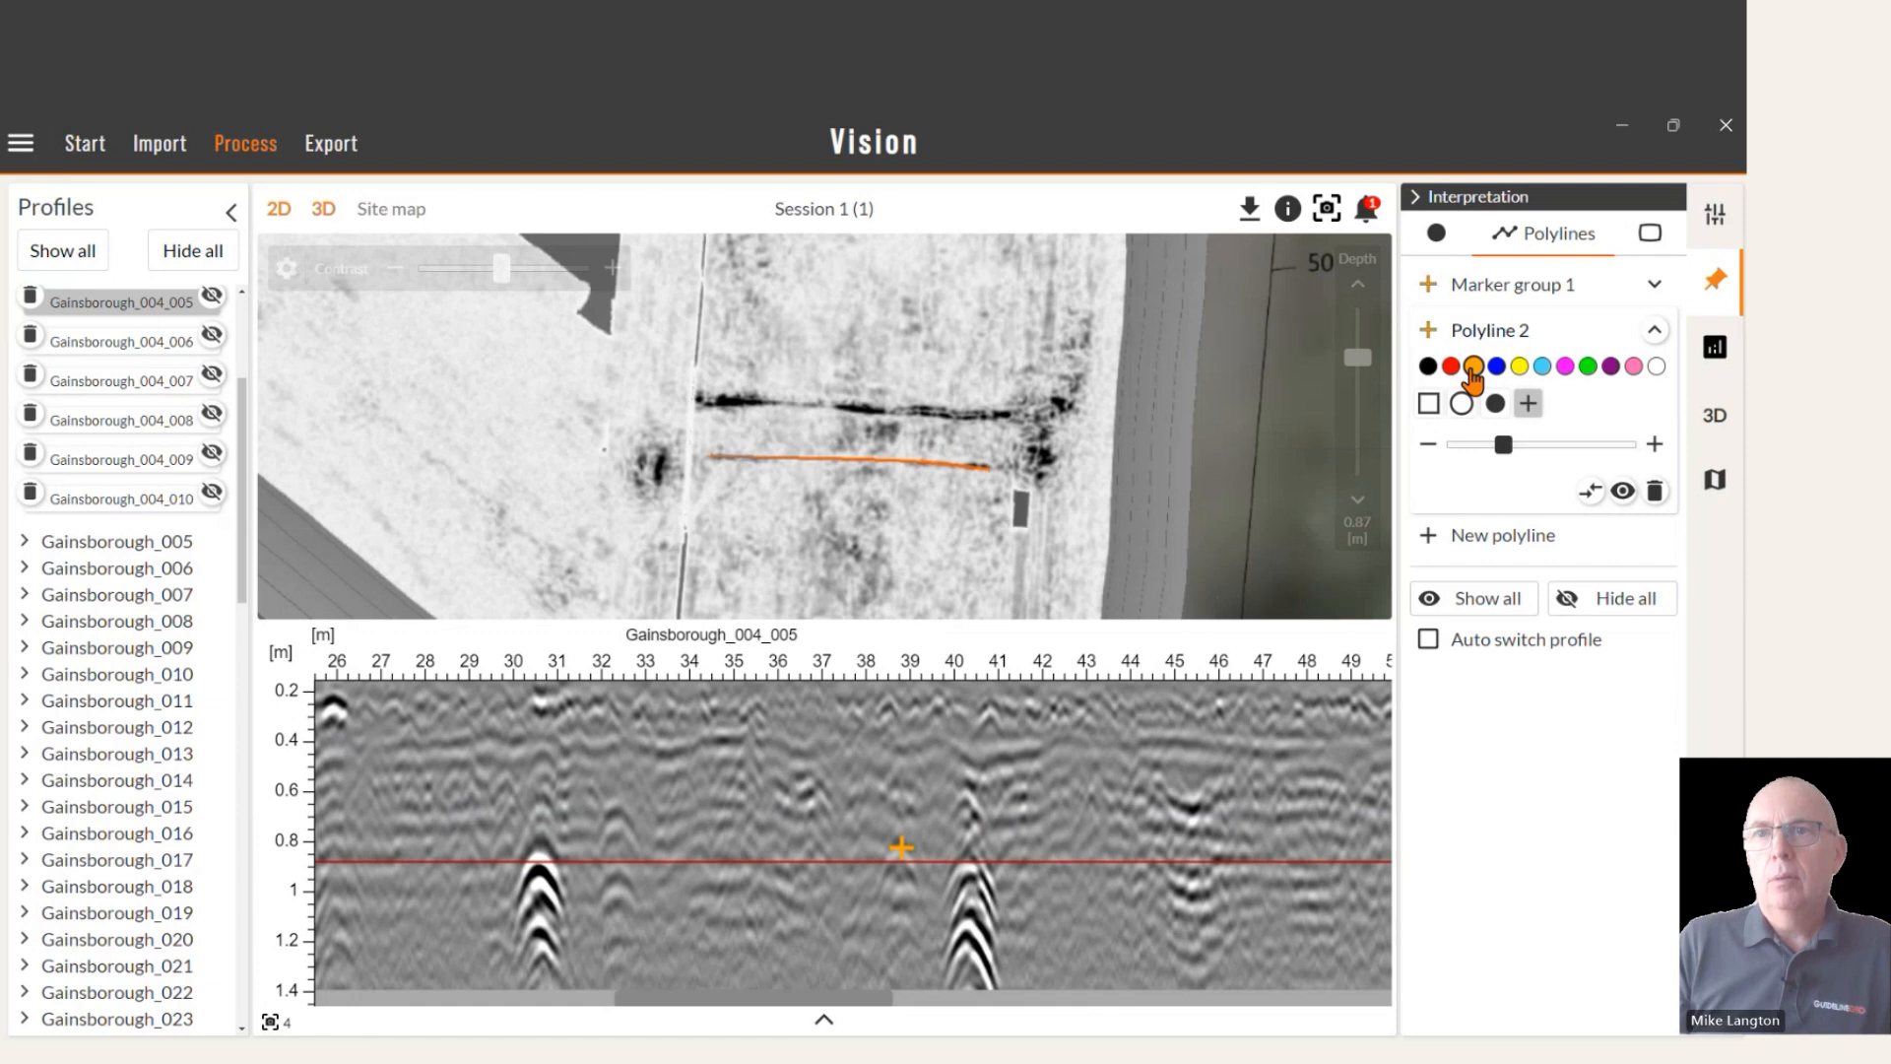
click(1452, 368)
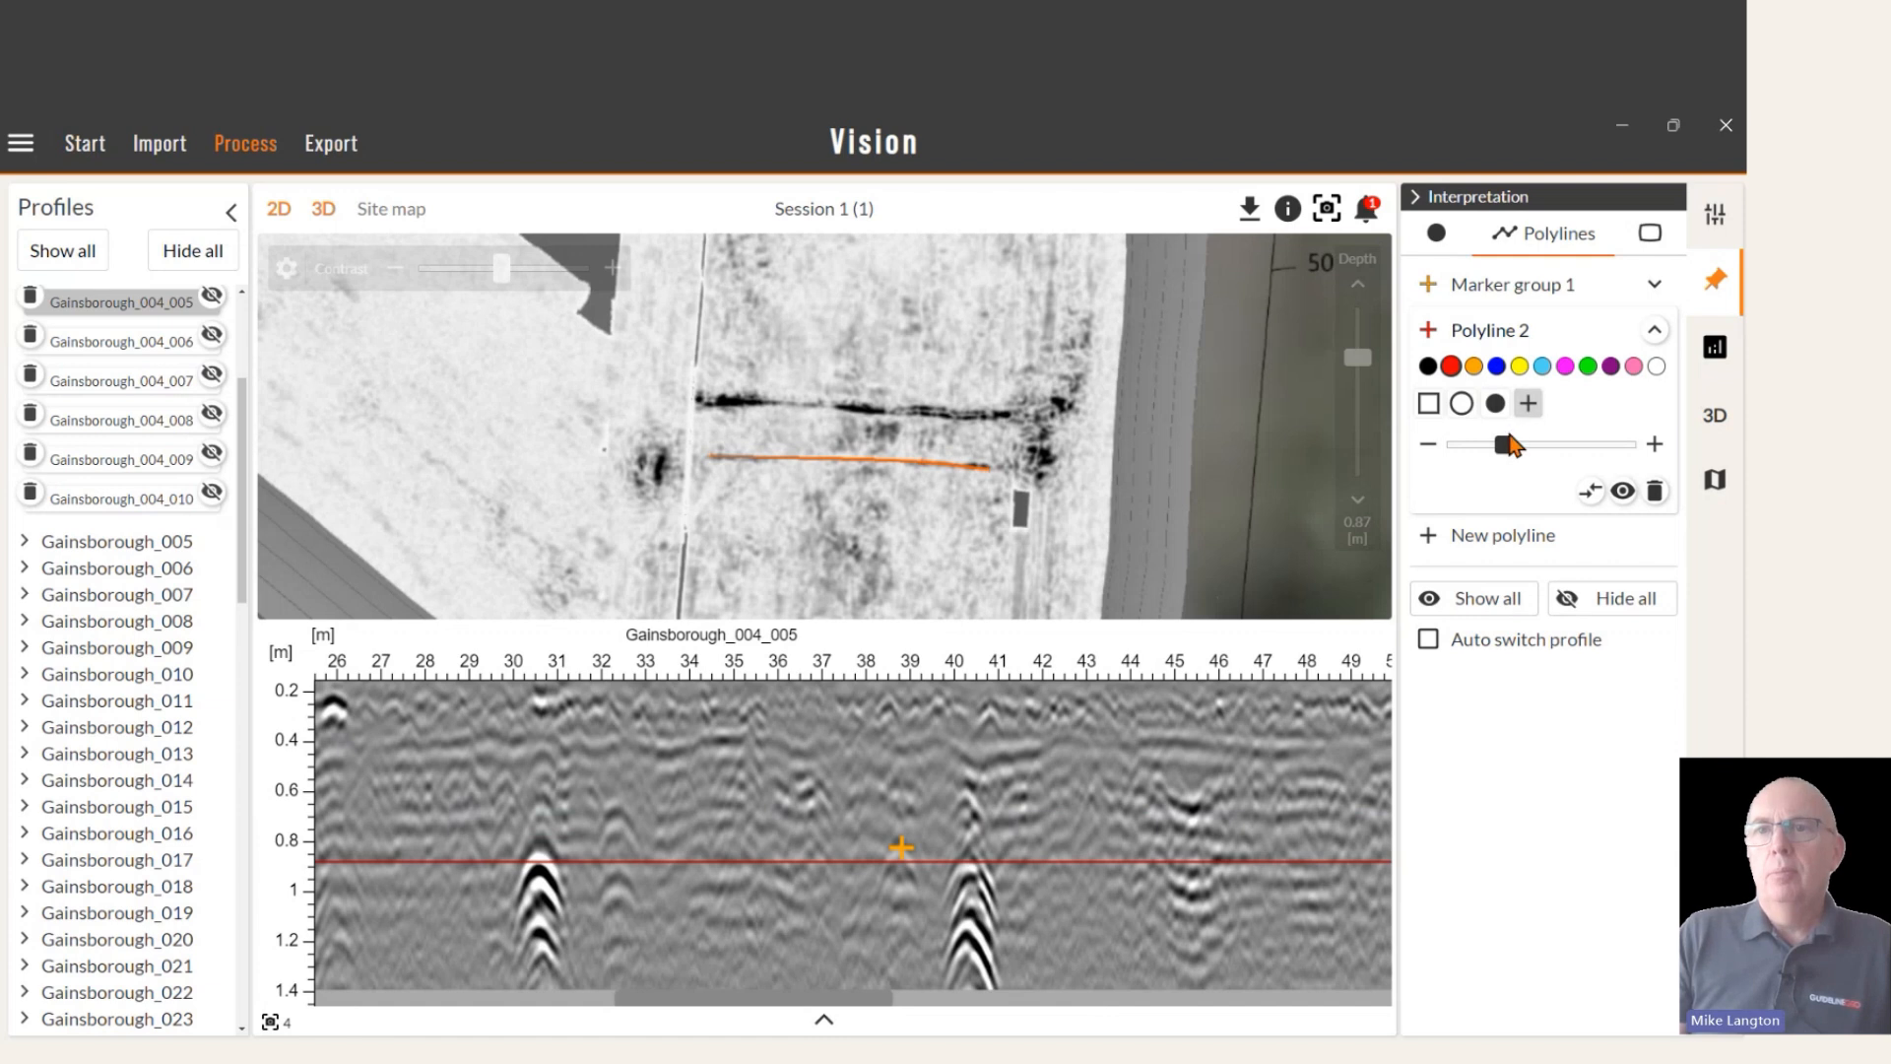
drag(1507, 449, 1486, 457)
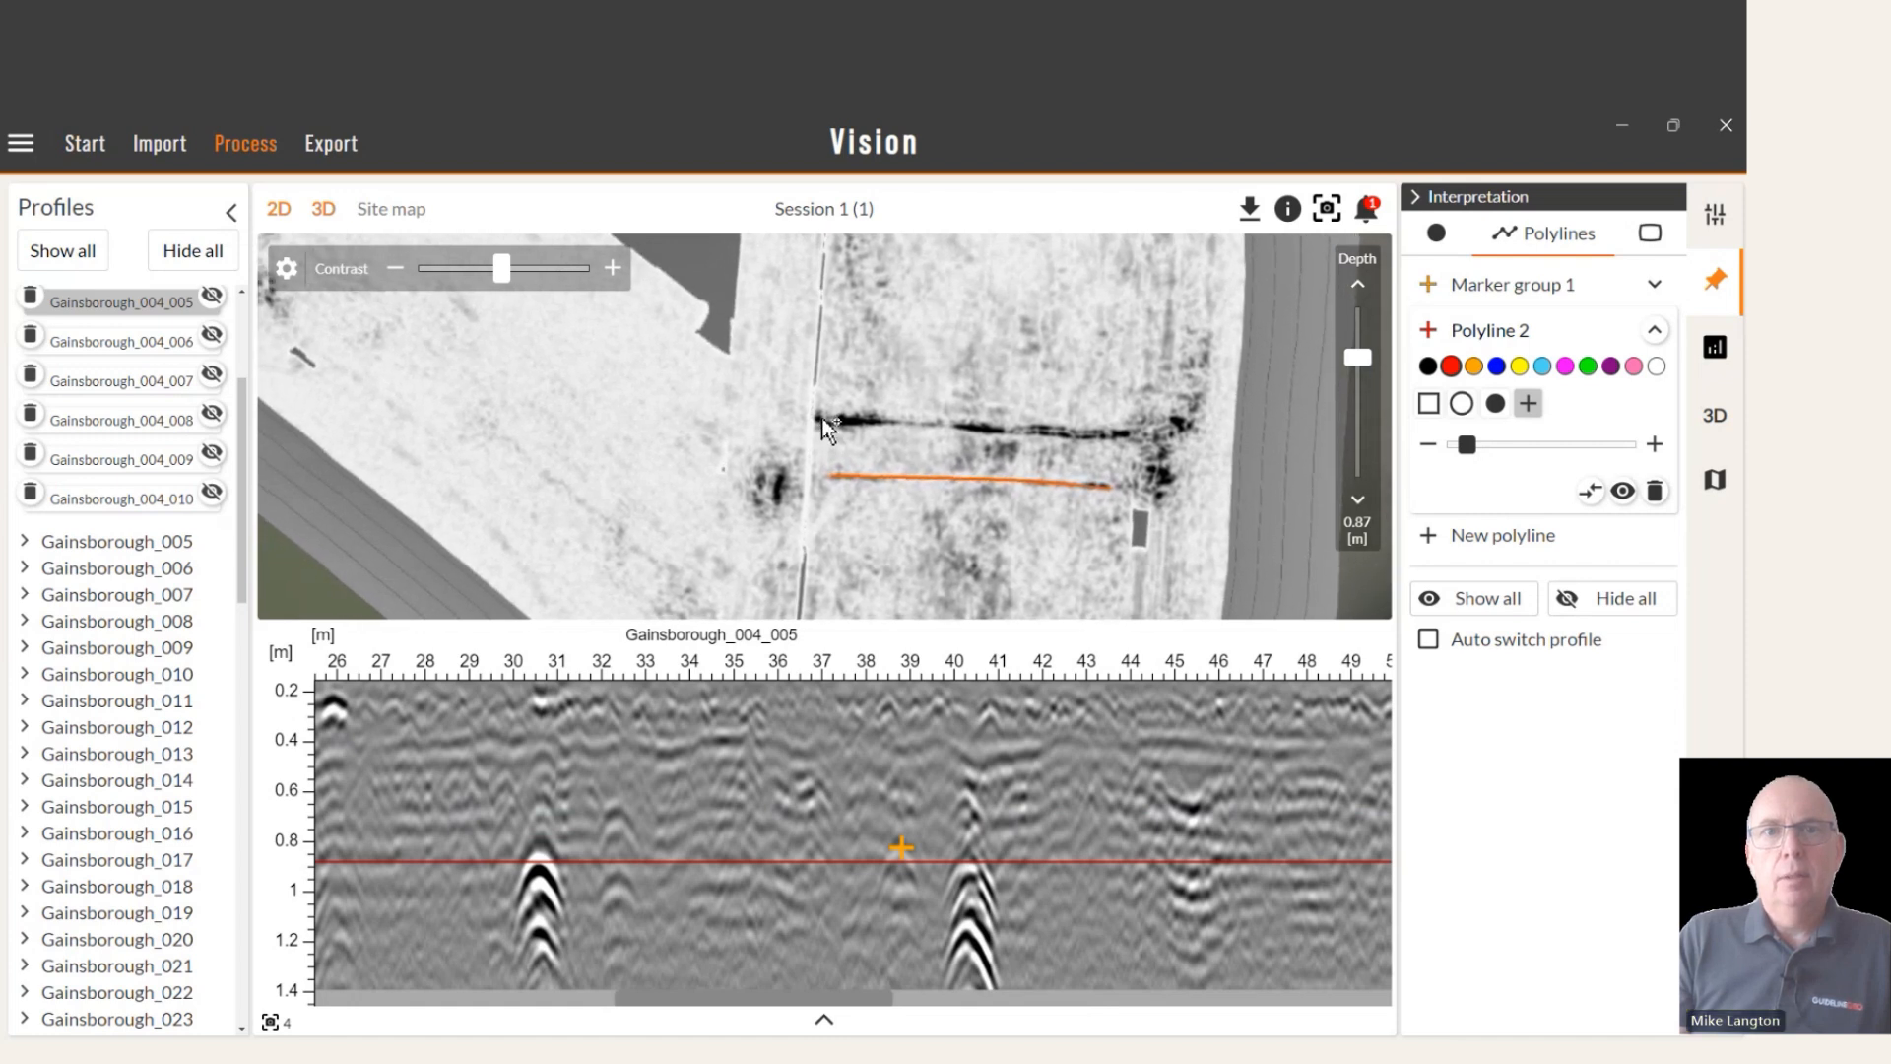
Trace the red polyline along the dark linear anomaly on the 0.87 m slice, and convert it to markers and back.
click(924, 424)
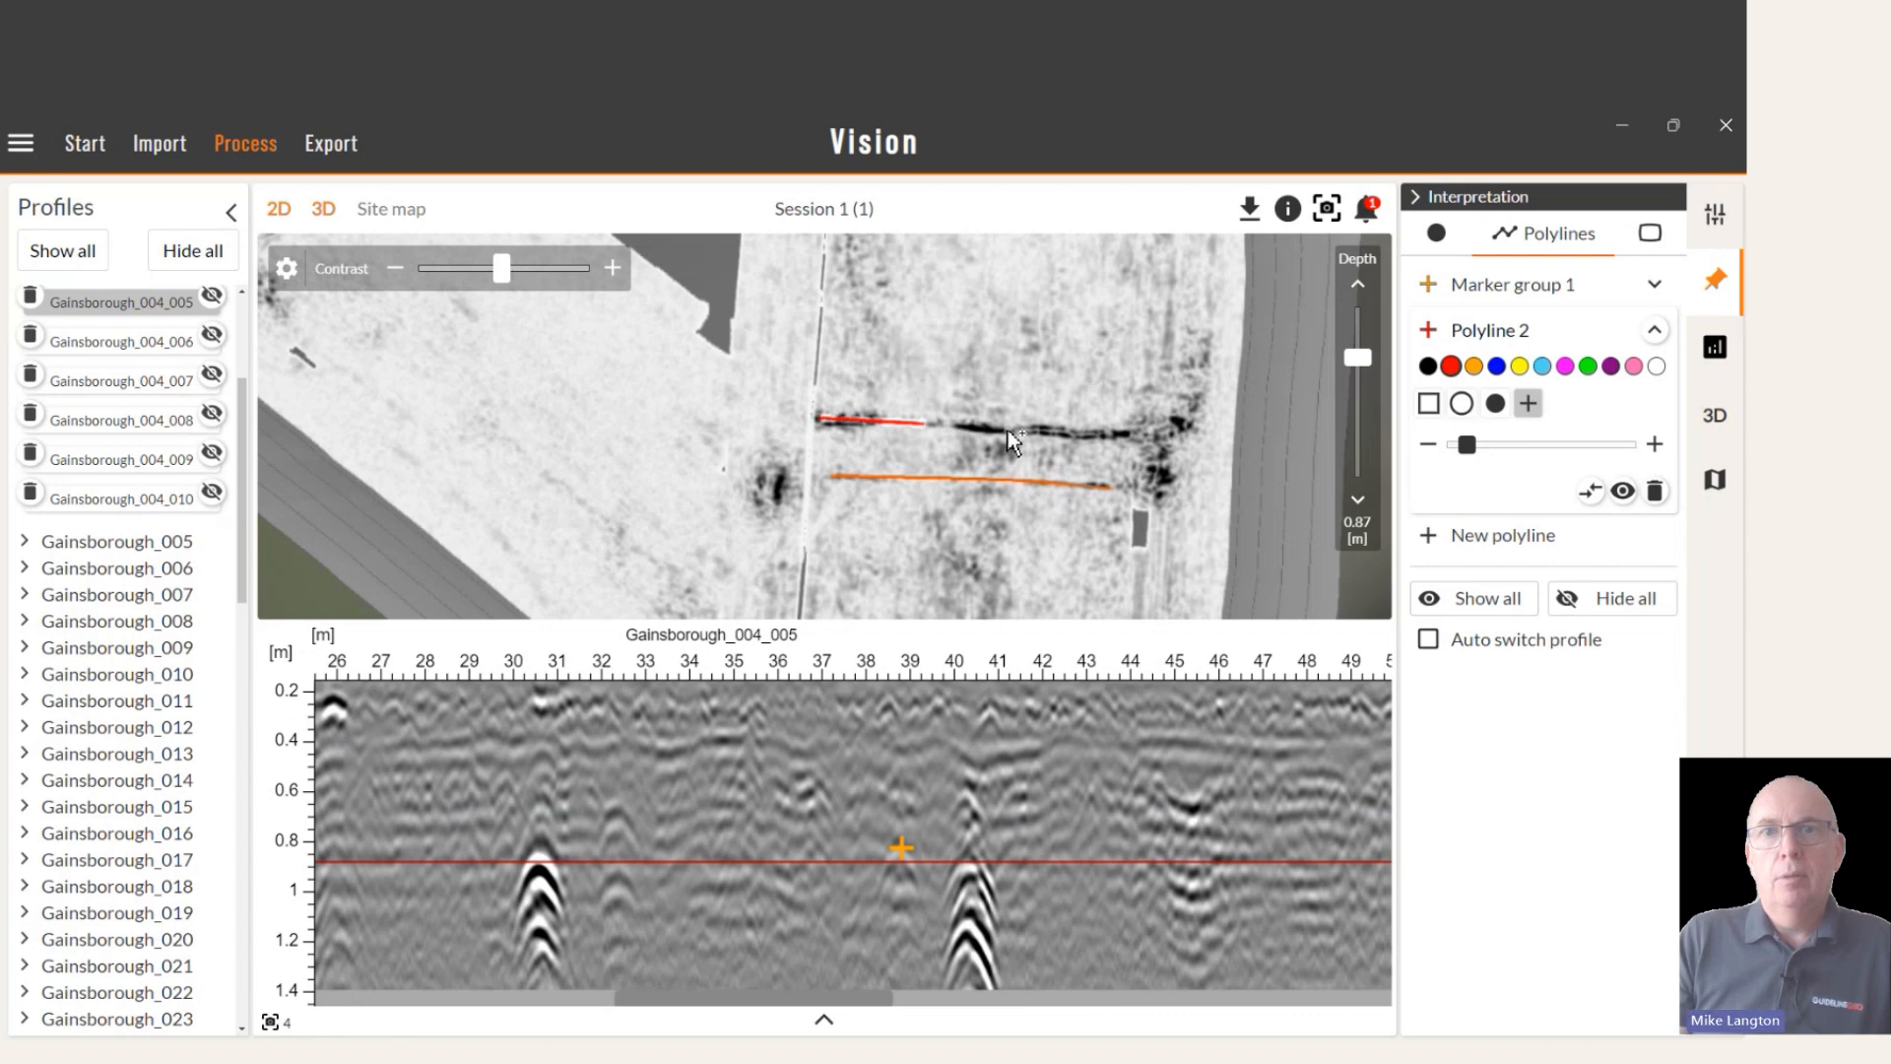
click(1096, 430)
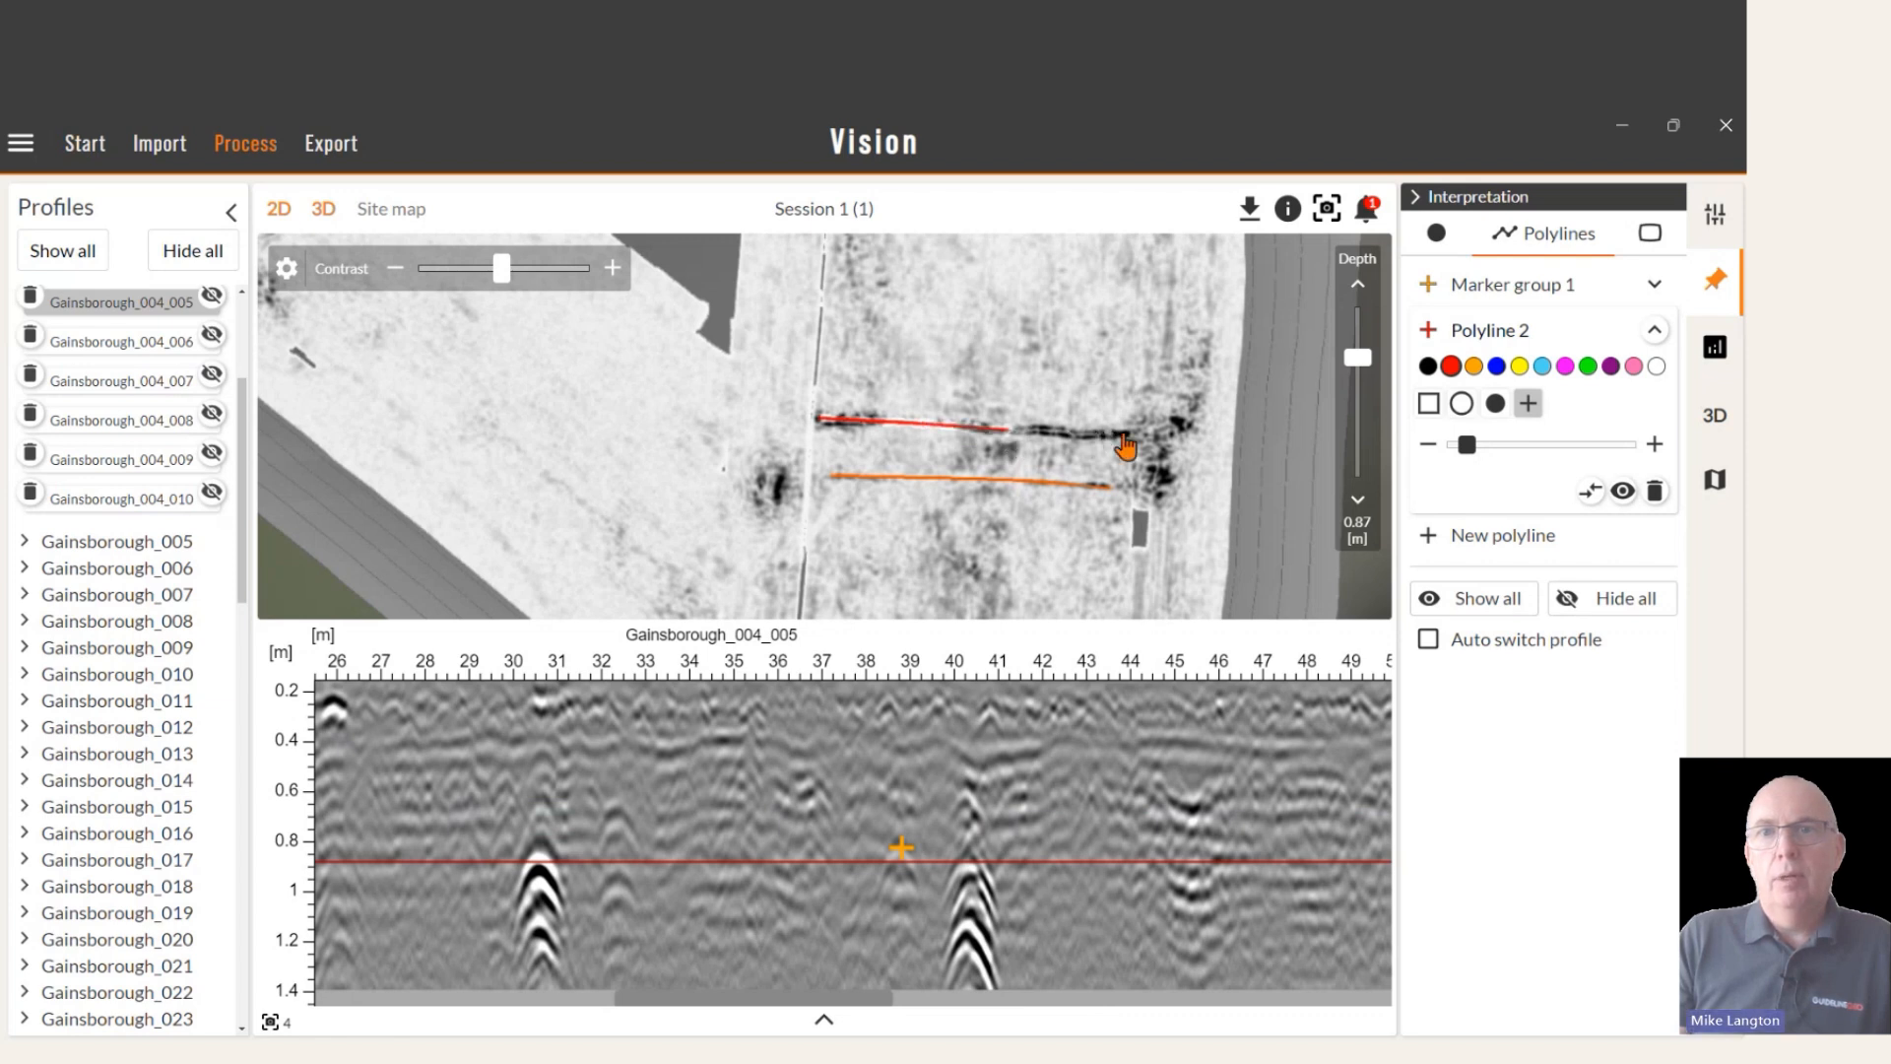
click(1151, 431)
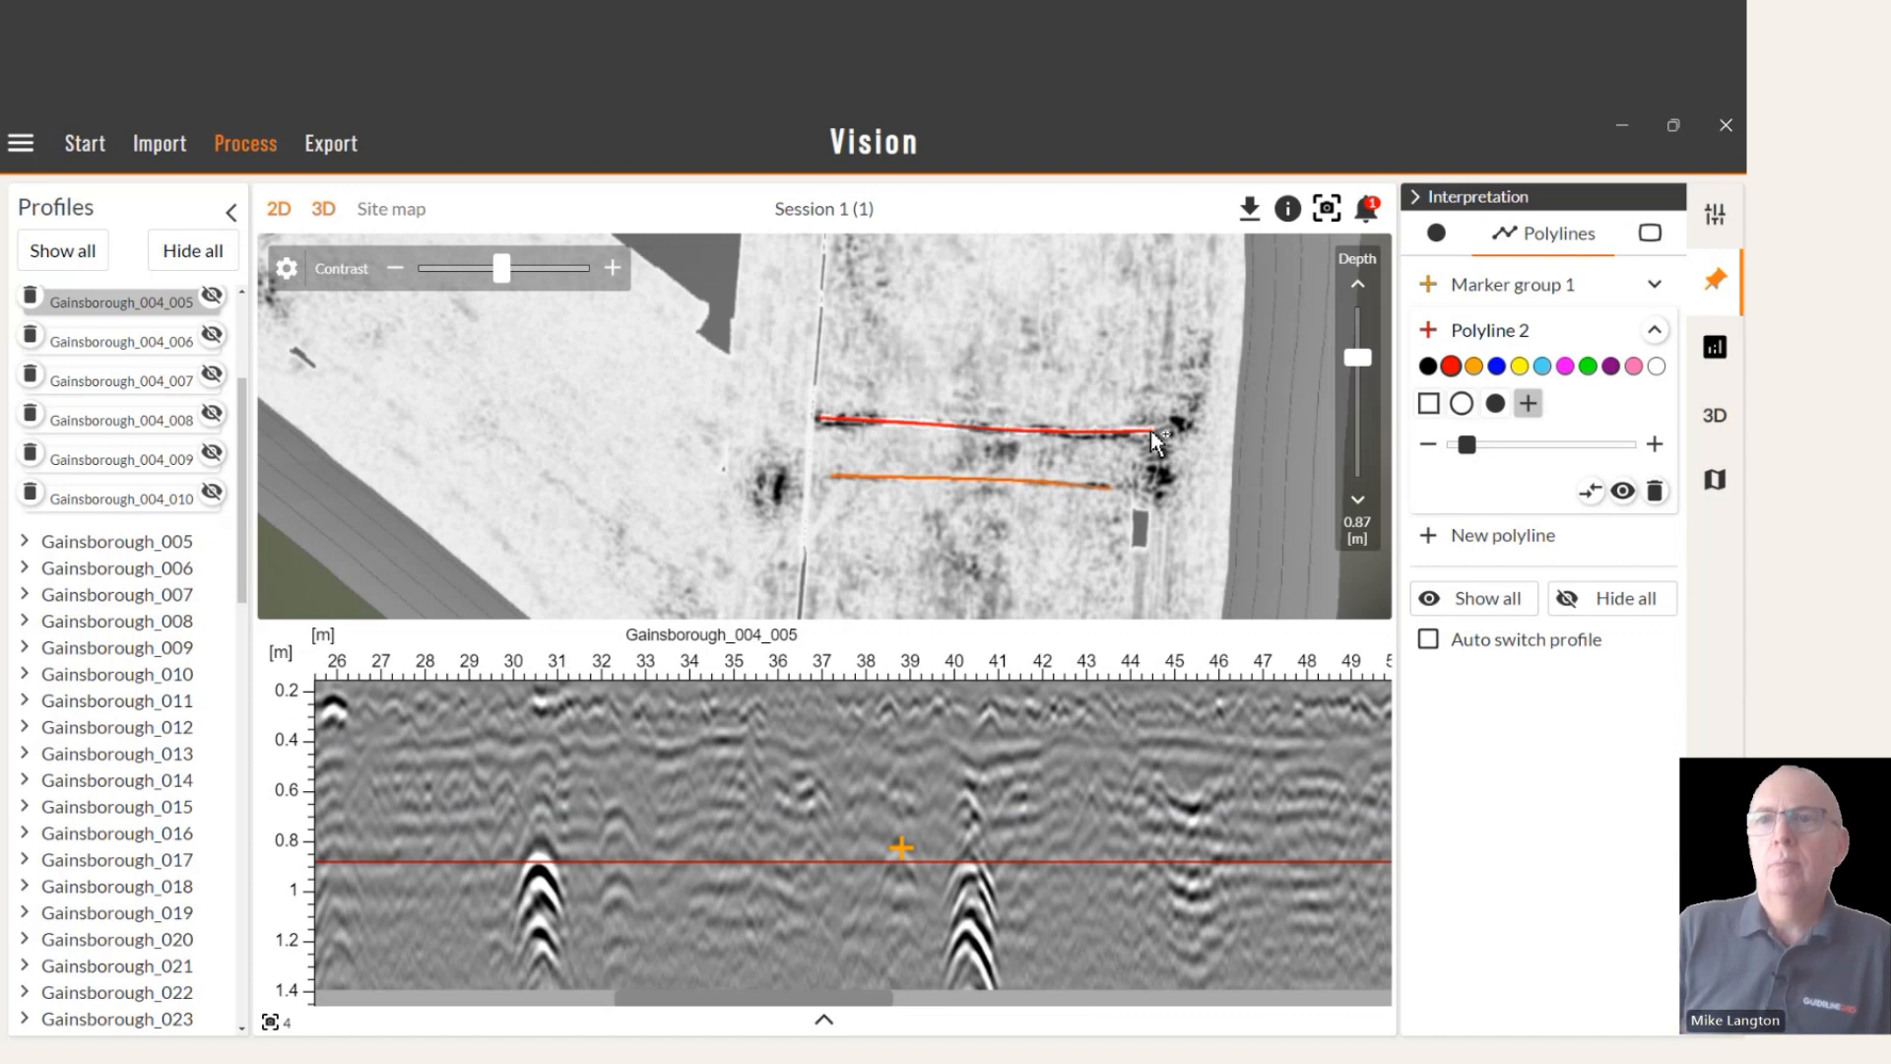
click(1590, 493)
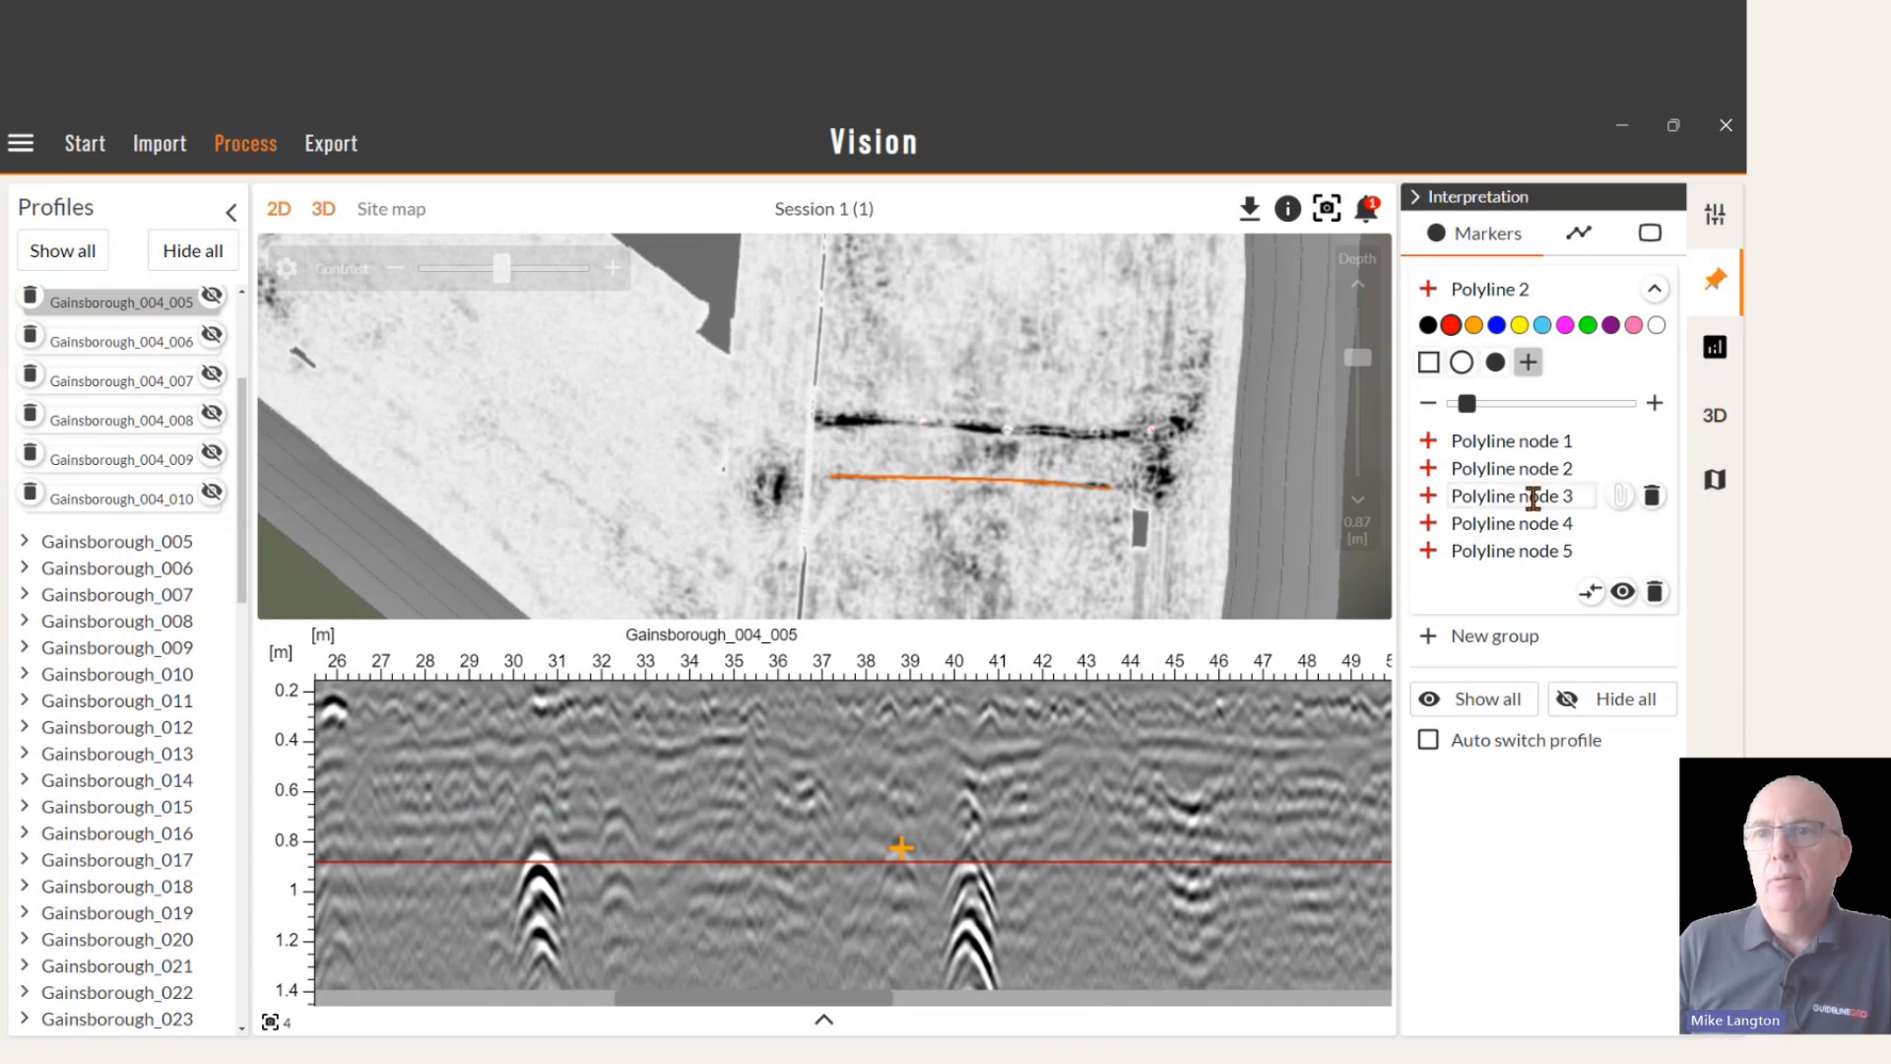
click(1591, 594)
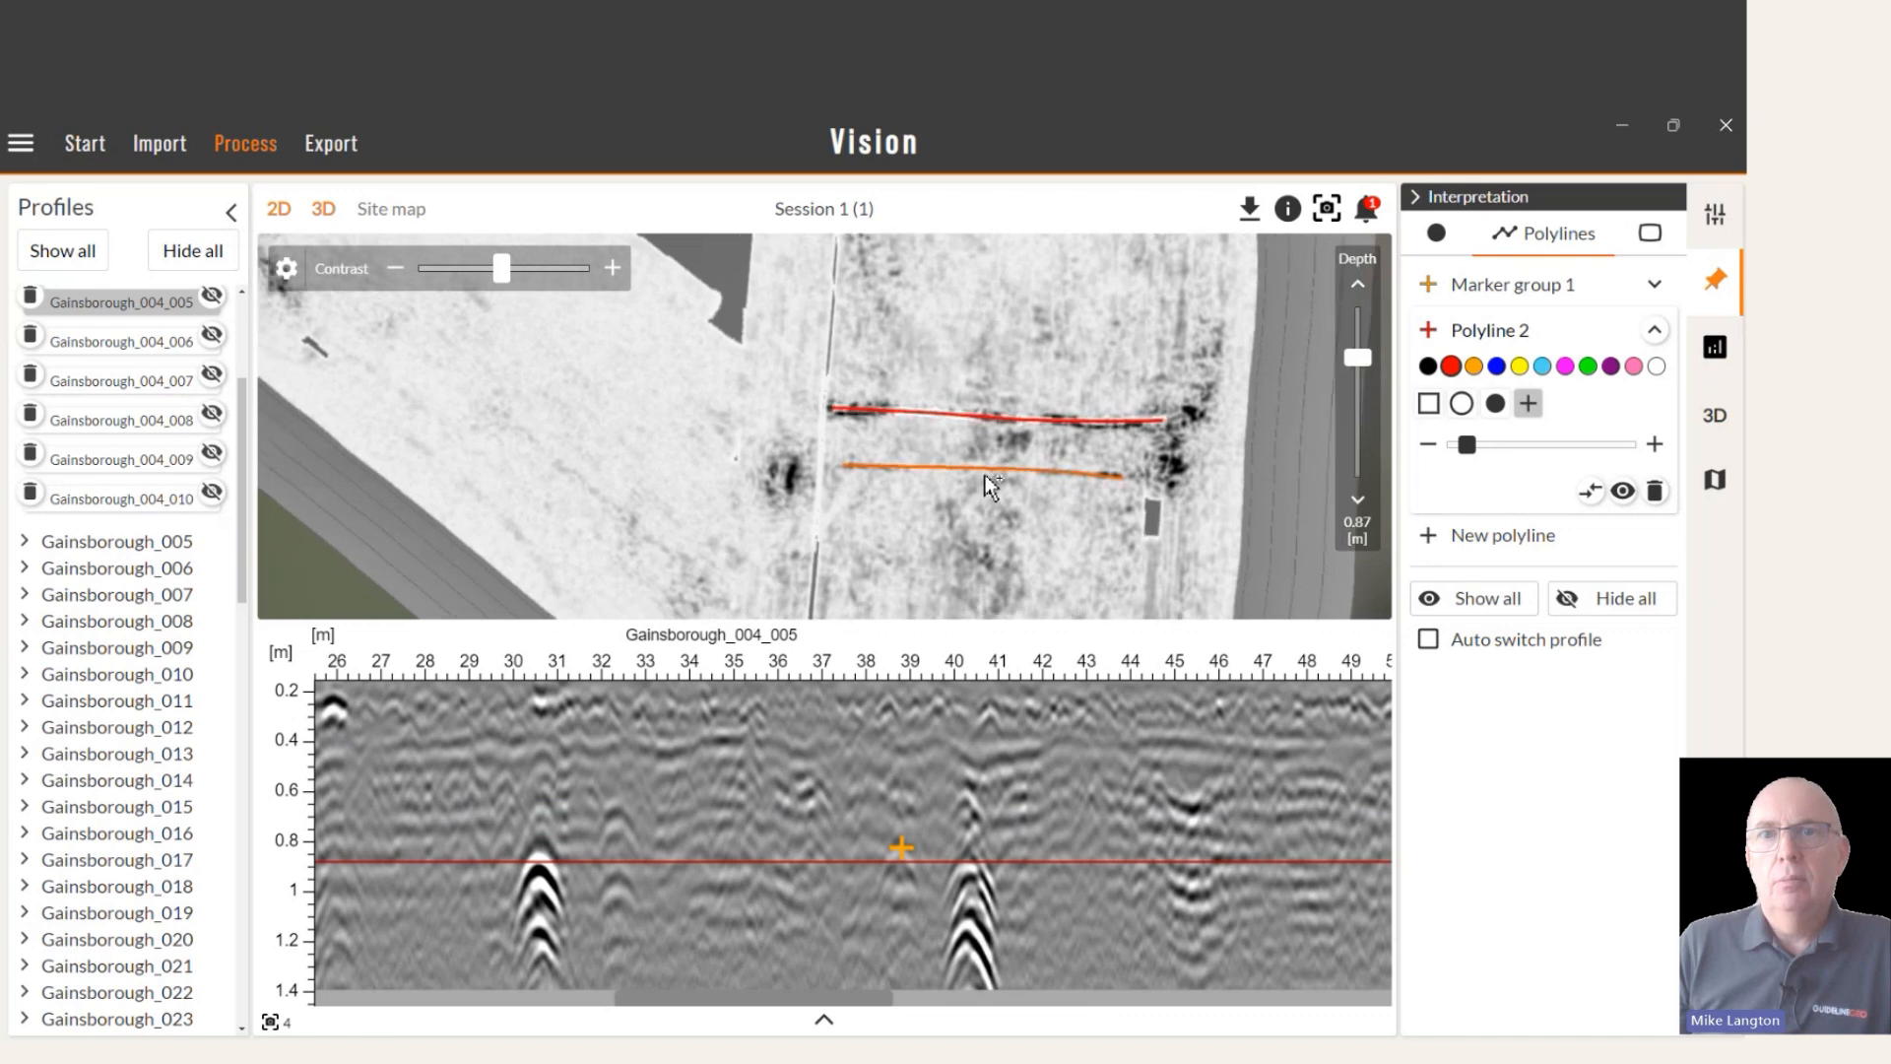
View the red and orange polylines at an angle against the 0.84 m depth slice.
drag(985, 475, 1001, 353)
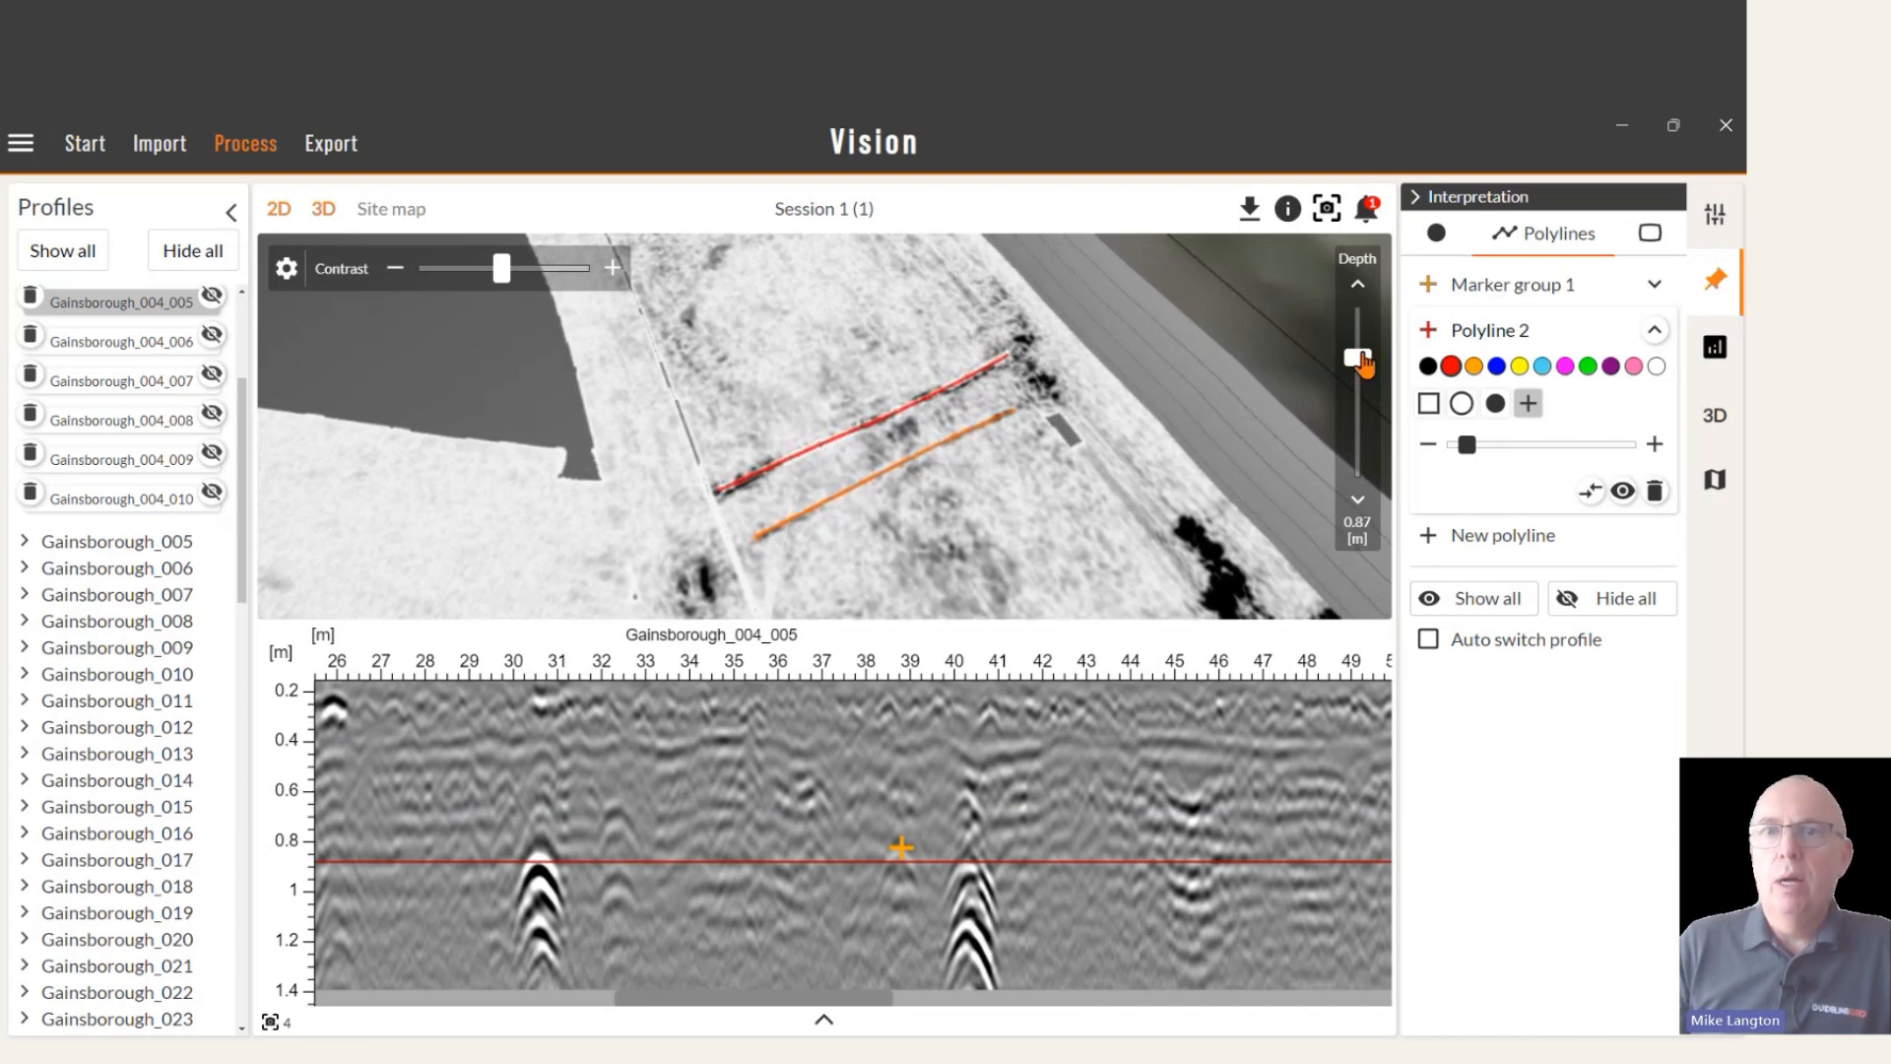
drag(1362, 359, 1364, 361)
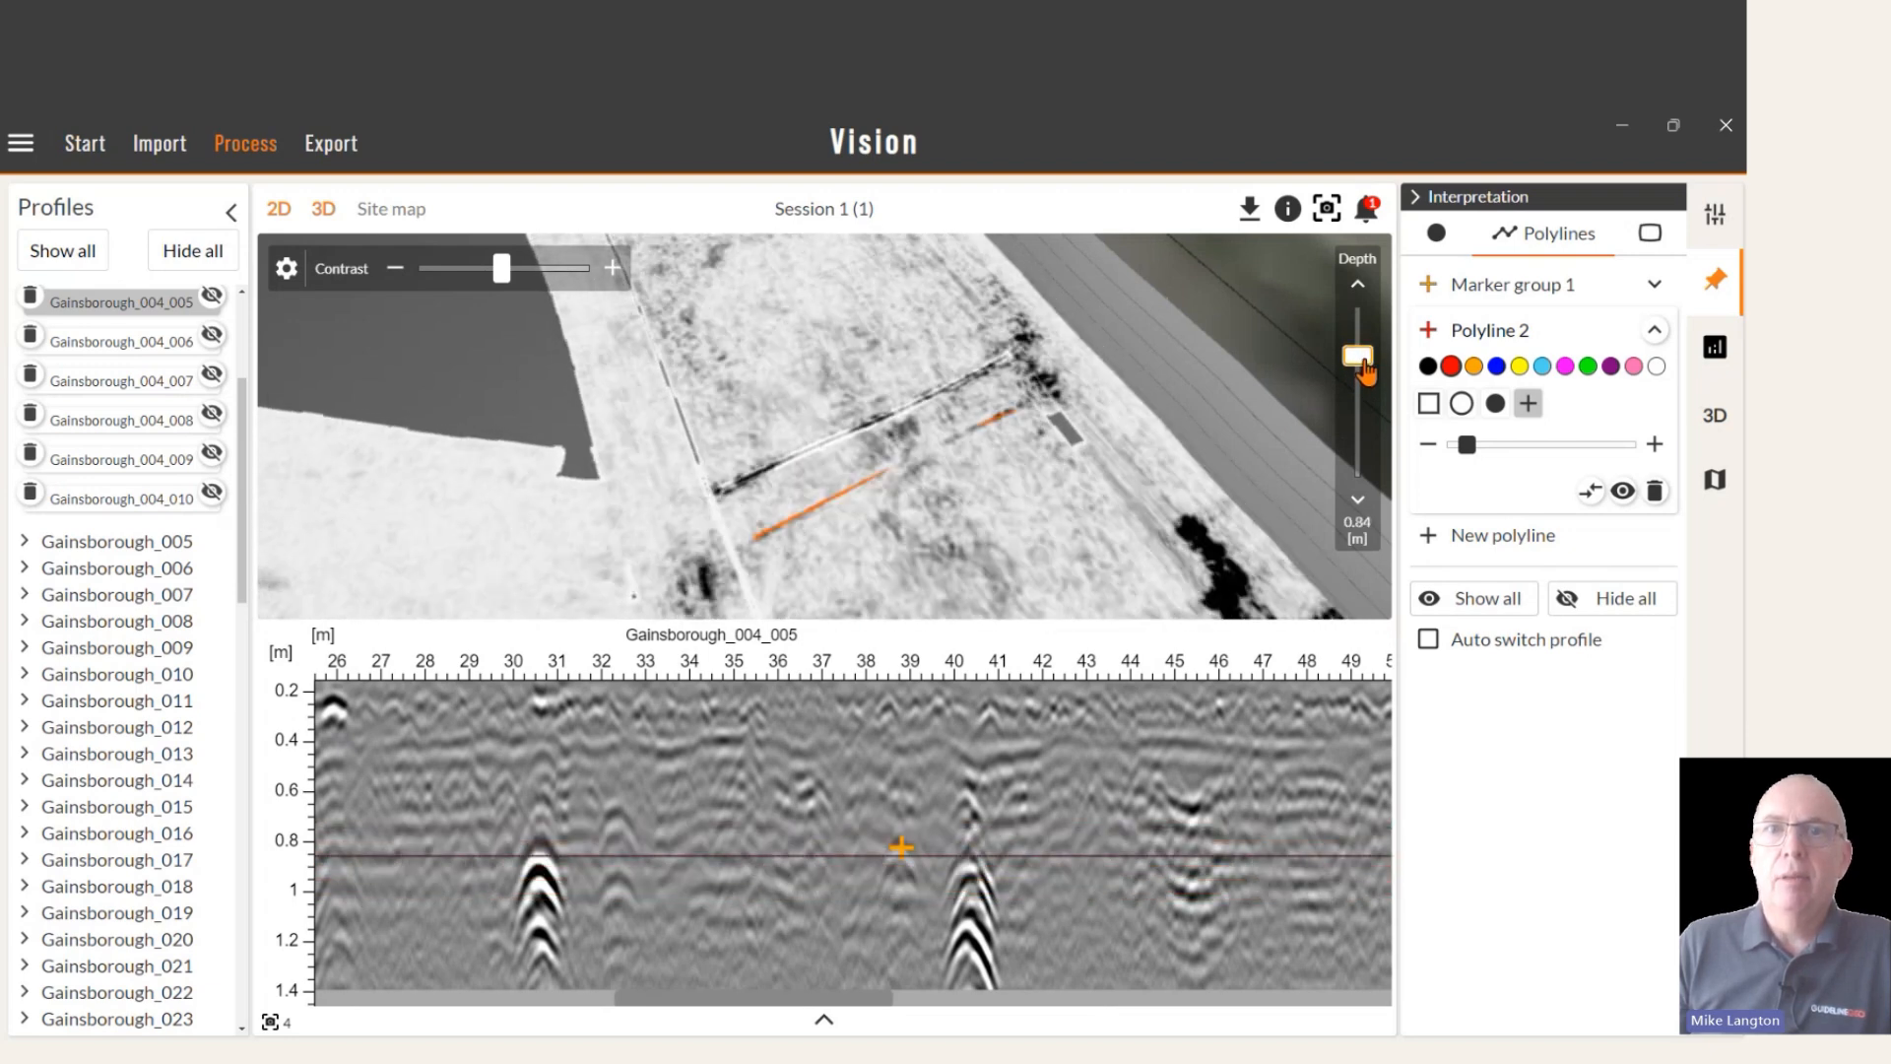
mouse_move(938, 438)
mouse_down()
mouse_move(920, 445)
mouse_move(1003, 424)
mouse_move(874, 477)
mouse_move(869, 414)
mouse_move(920, 500)
mouse_move(952, 477)
mouse_move(878, 499)
mouse_move(890, 471)
mouse_move(960, 443)
mouse_up()
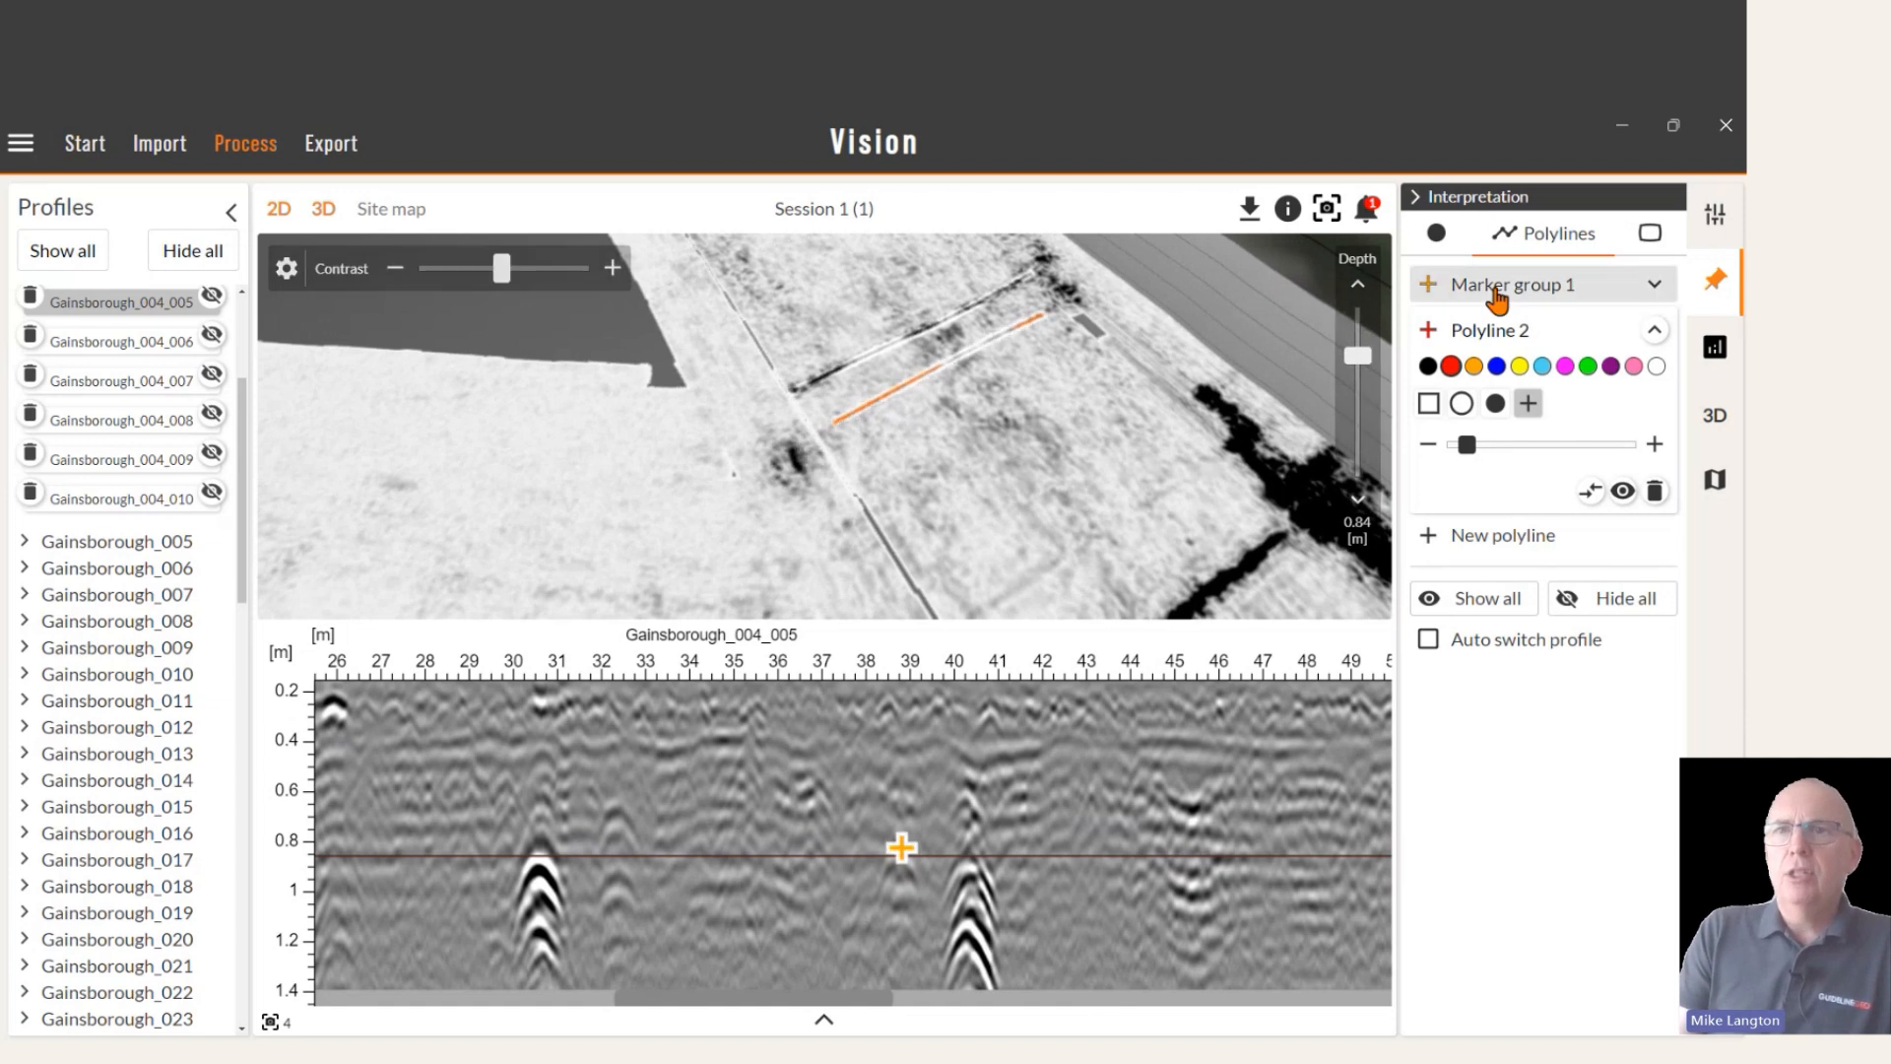
Switch the interpretation to polygons and set the depth slice to 0.33 m around the dark rectangular anomaly.
click(1654, 237)
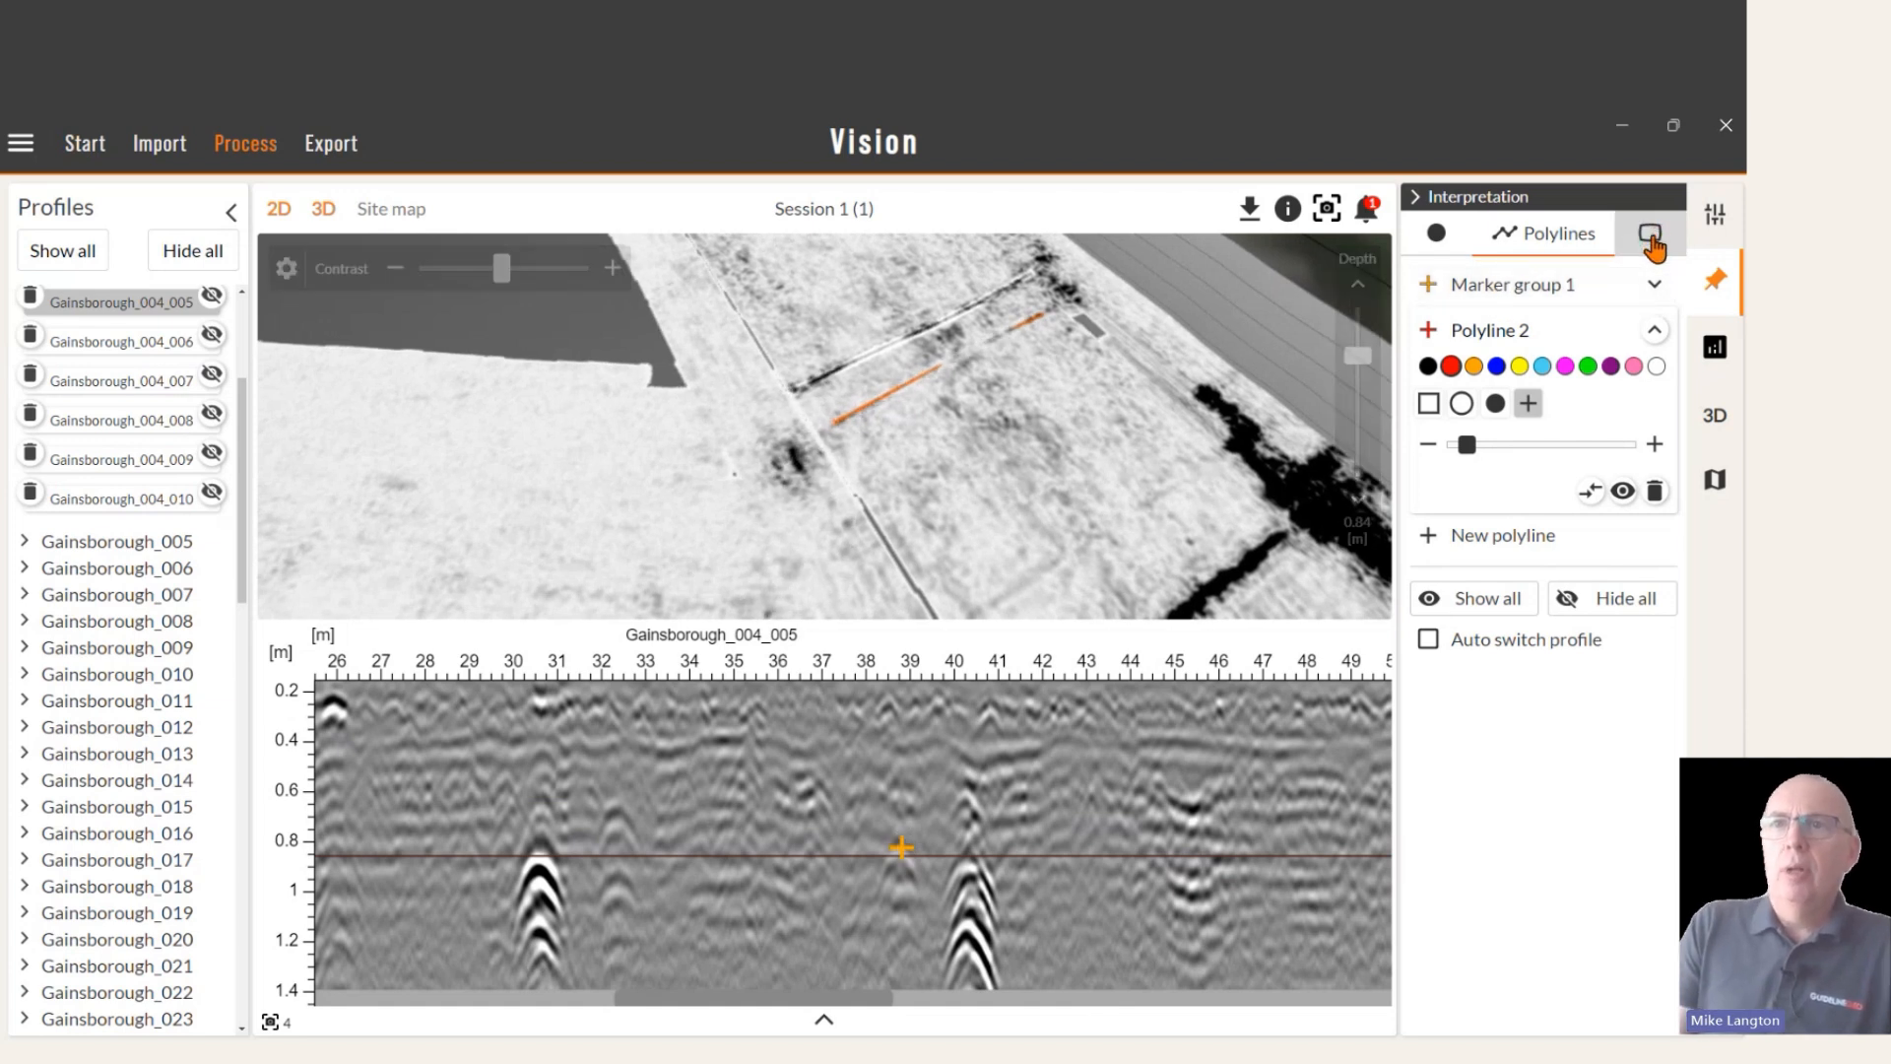
click(1651, 241)
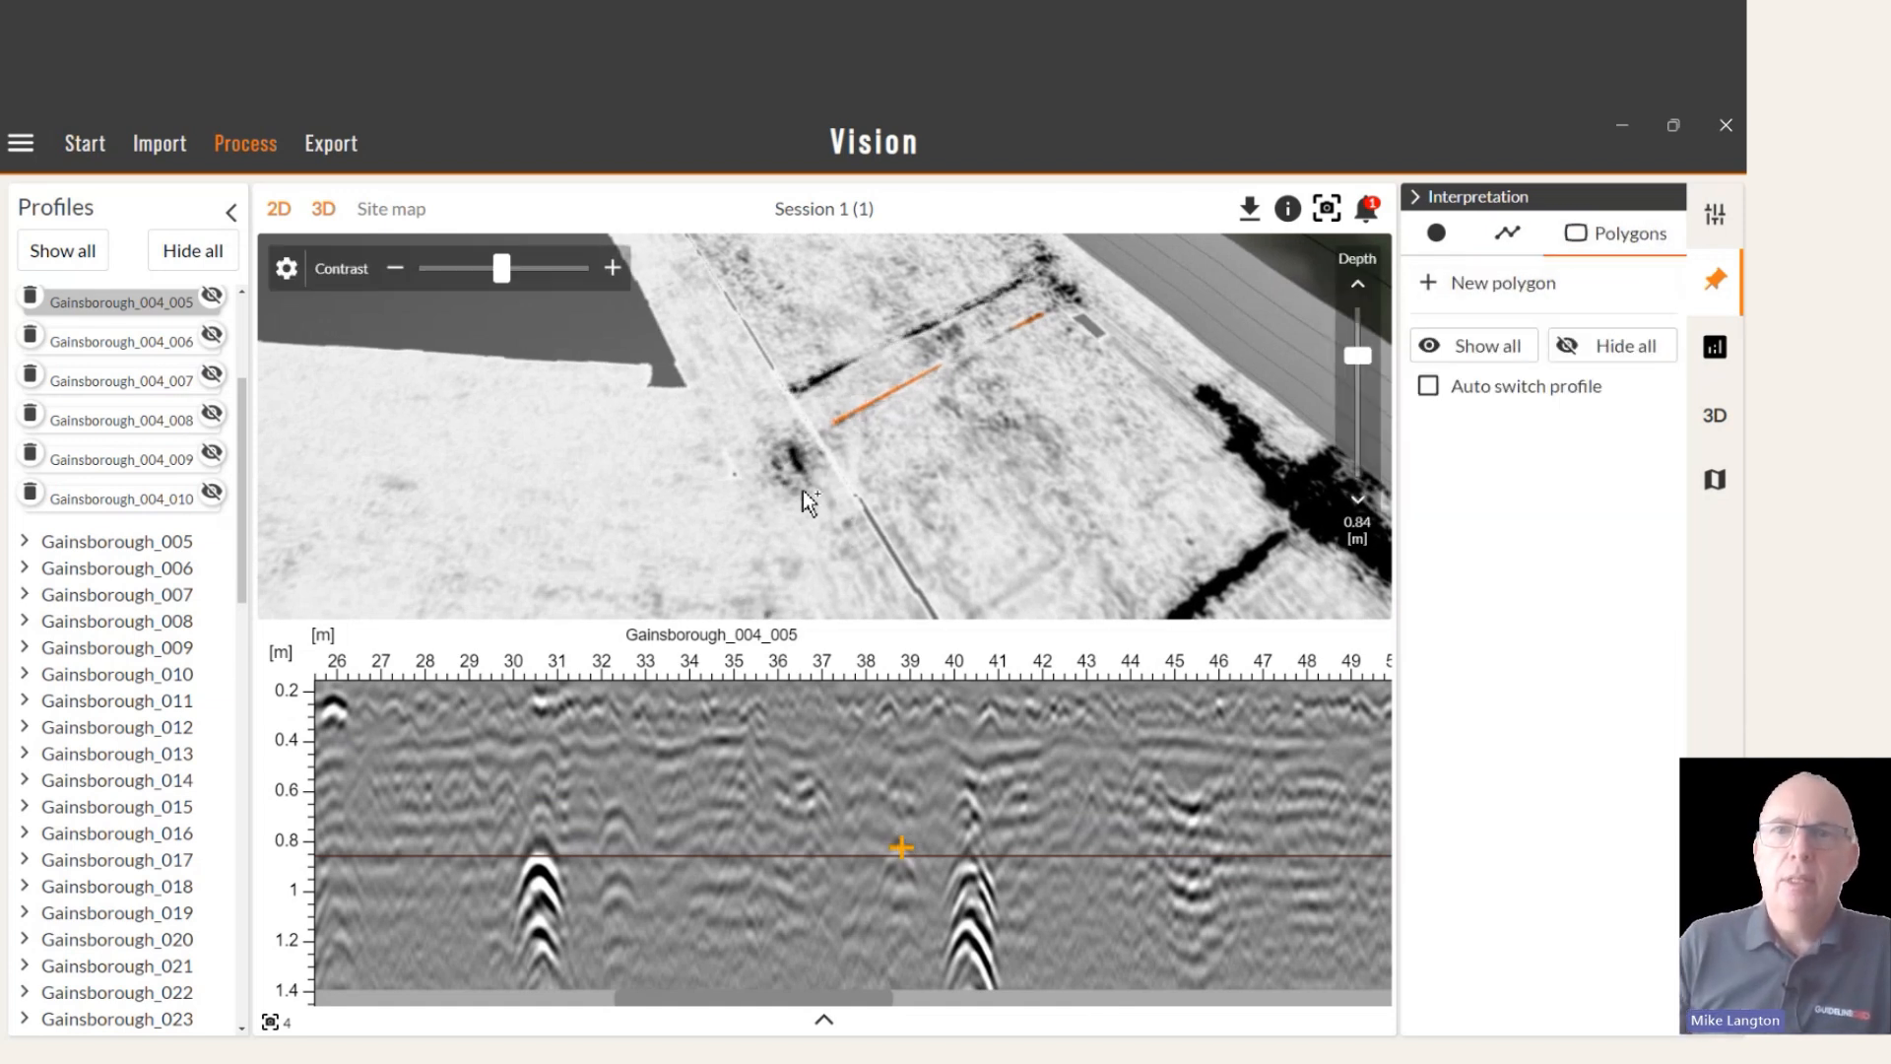
drag(803, 491, 784, 504)
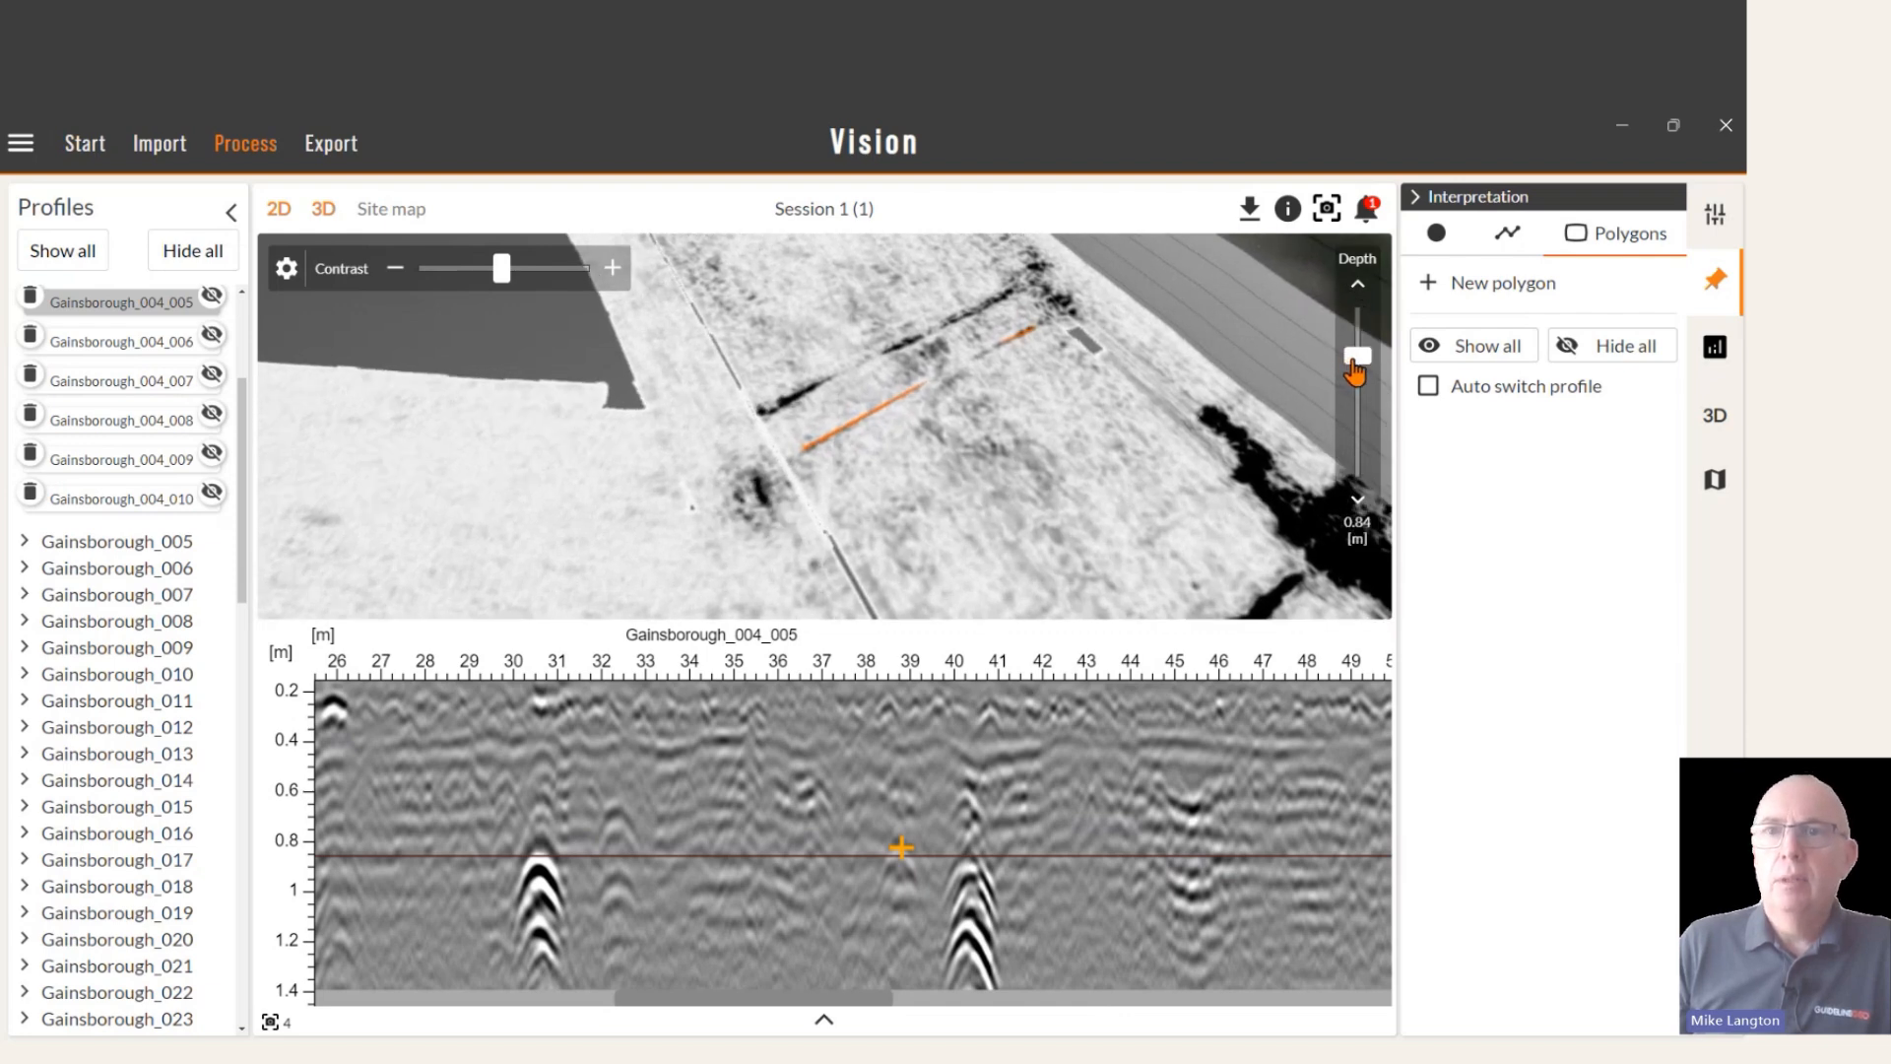
drag(1355, 372, 1358, 335)
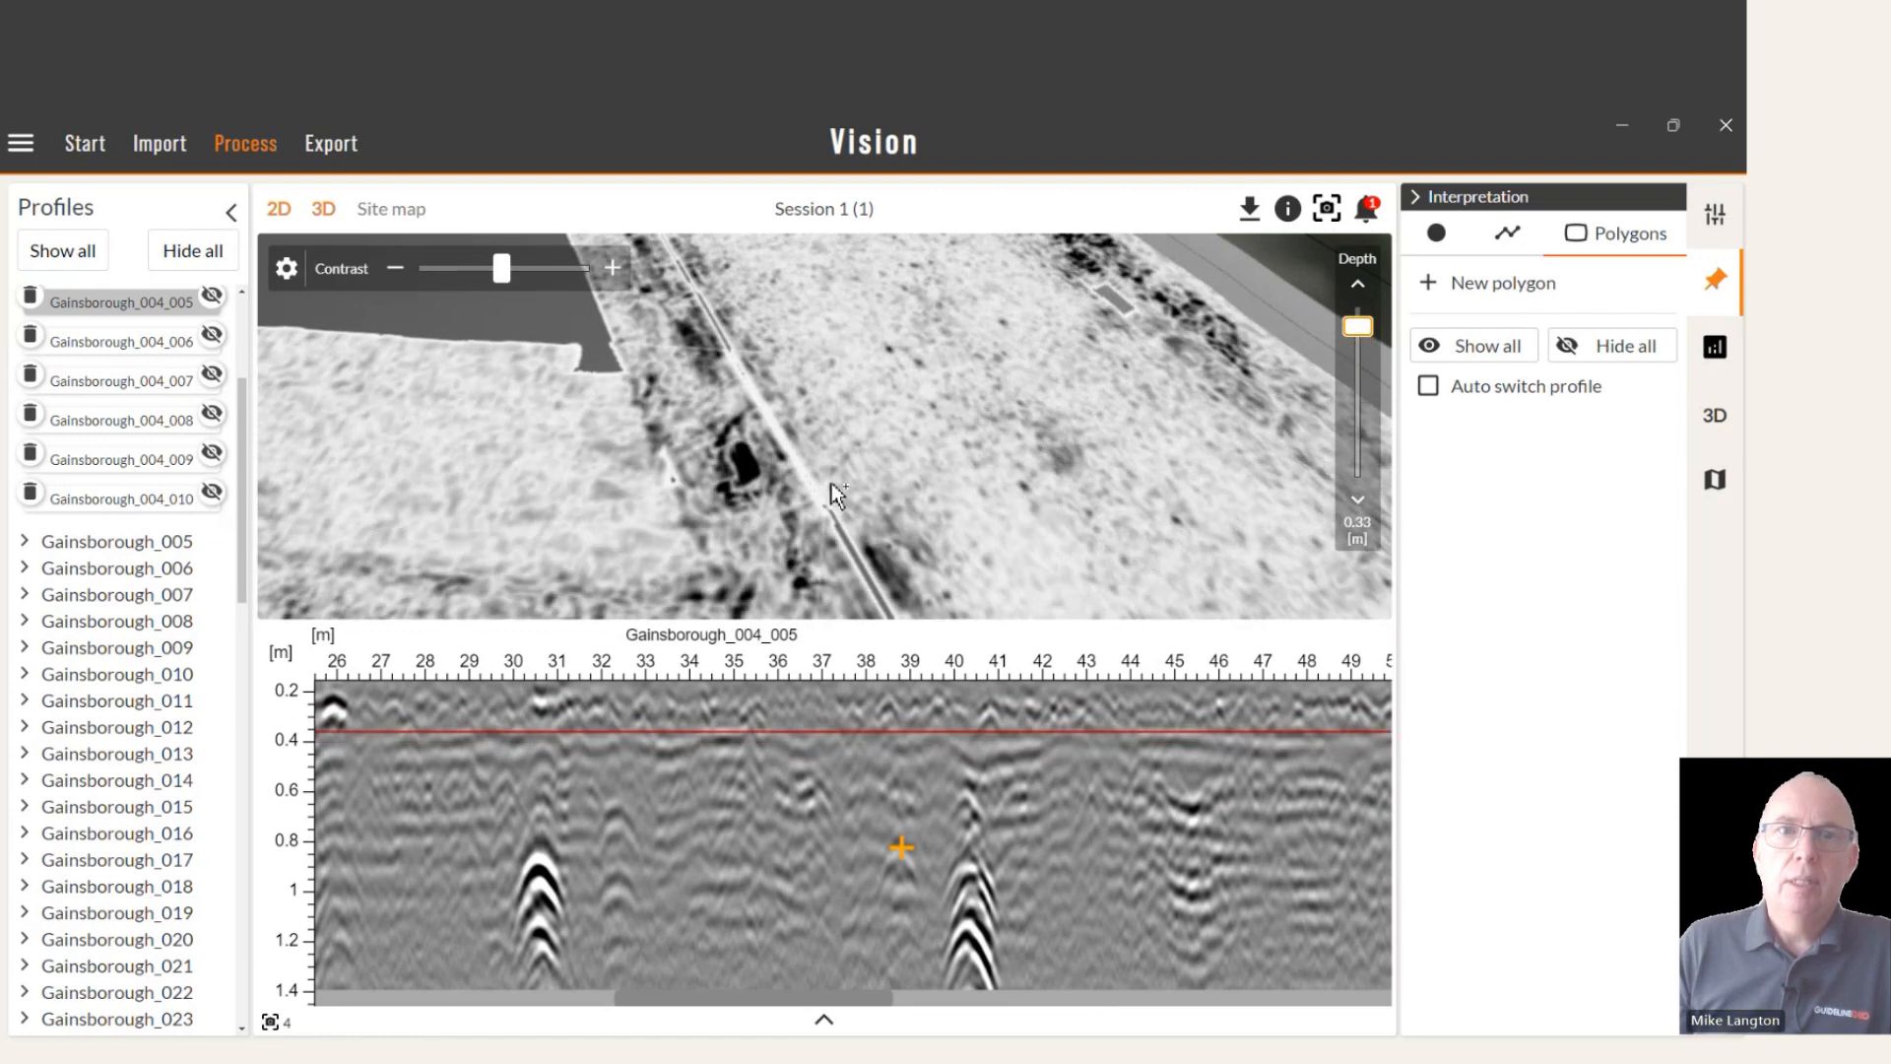
drag(814, 507, 738, 357)
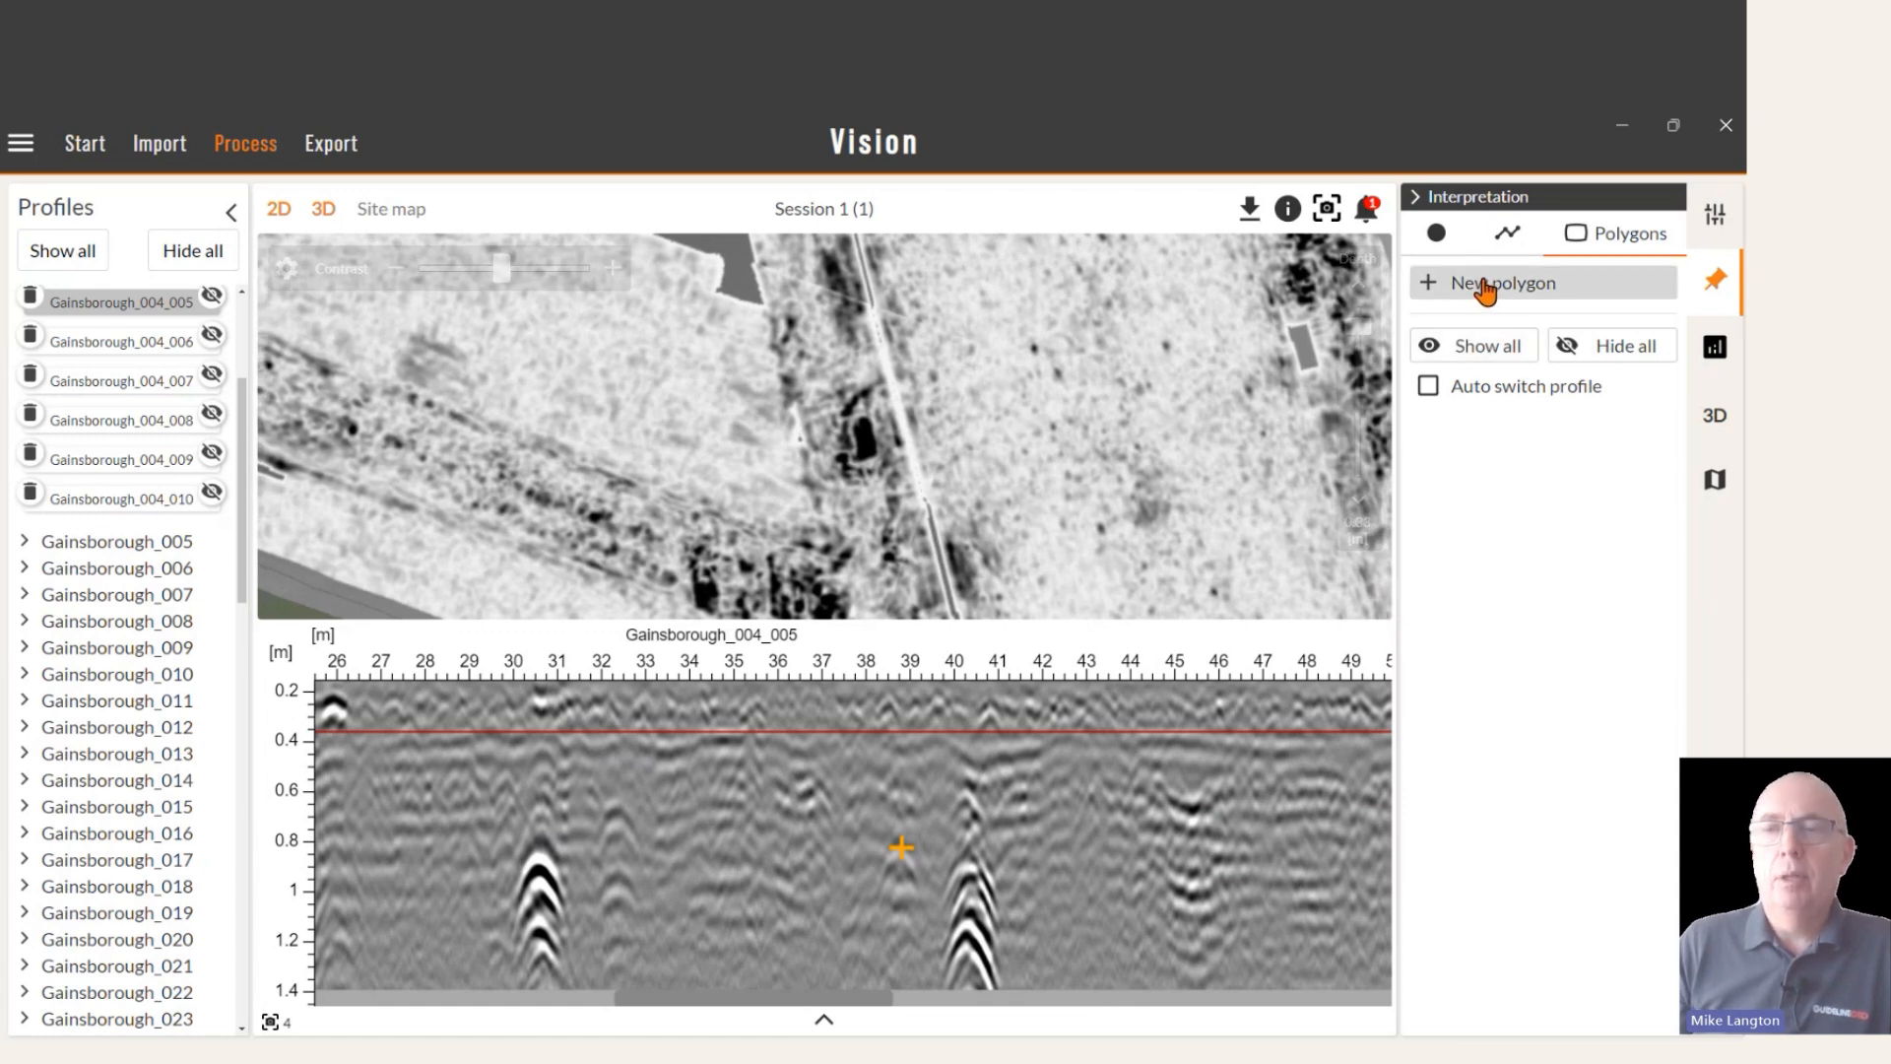
Create a new polygon and outline the dark rectangular anomaly with four corner points on the 0.33 m slice.
click(1486, 286)
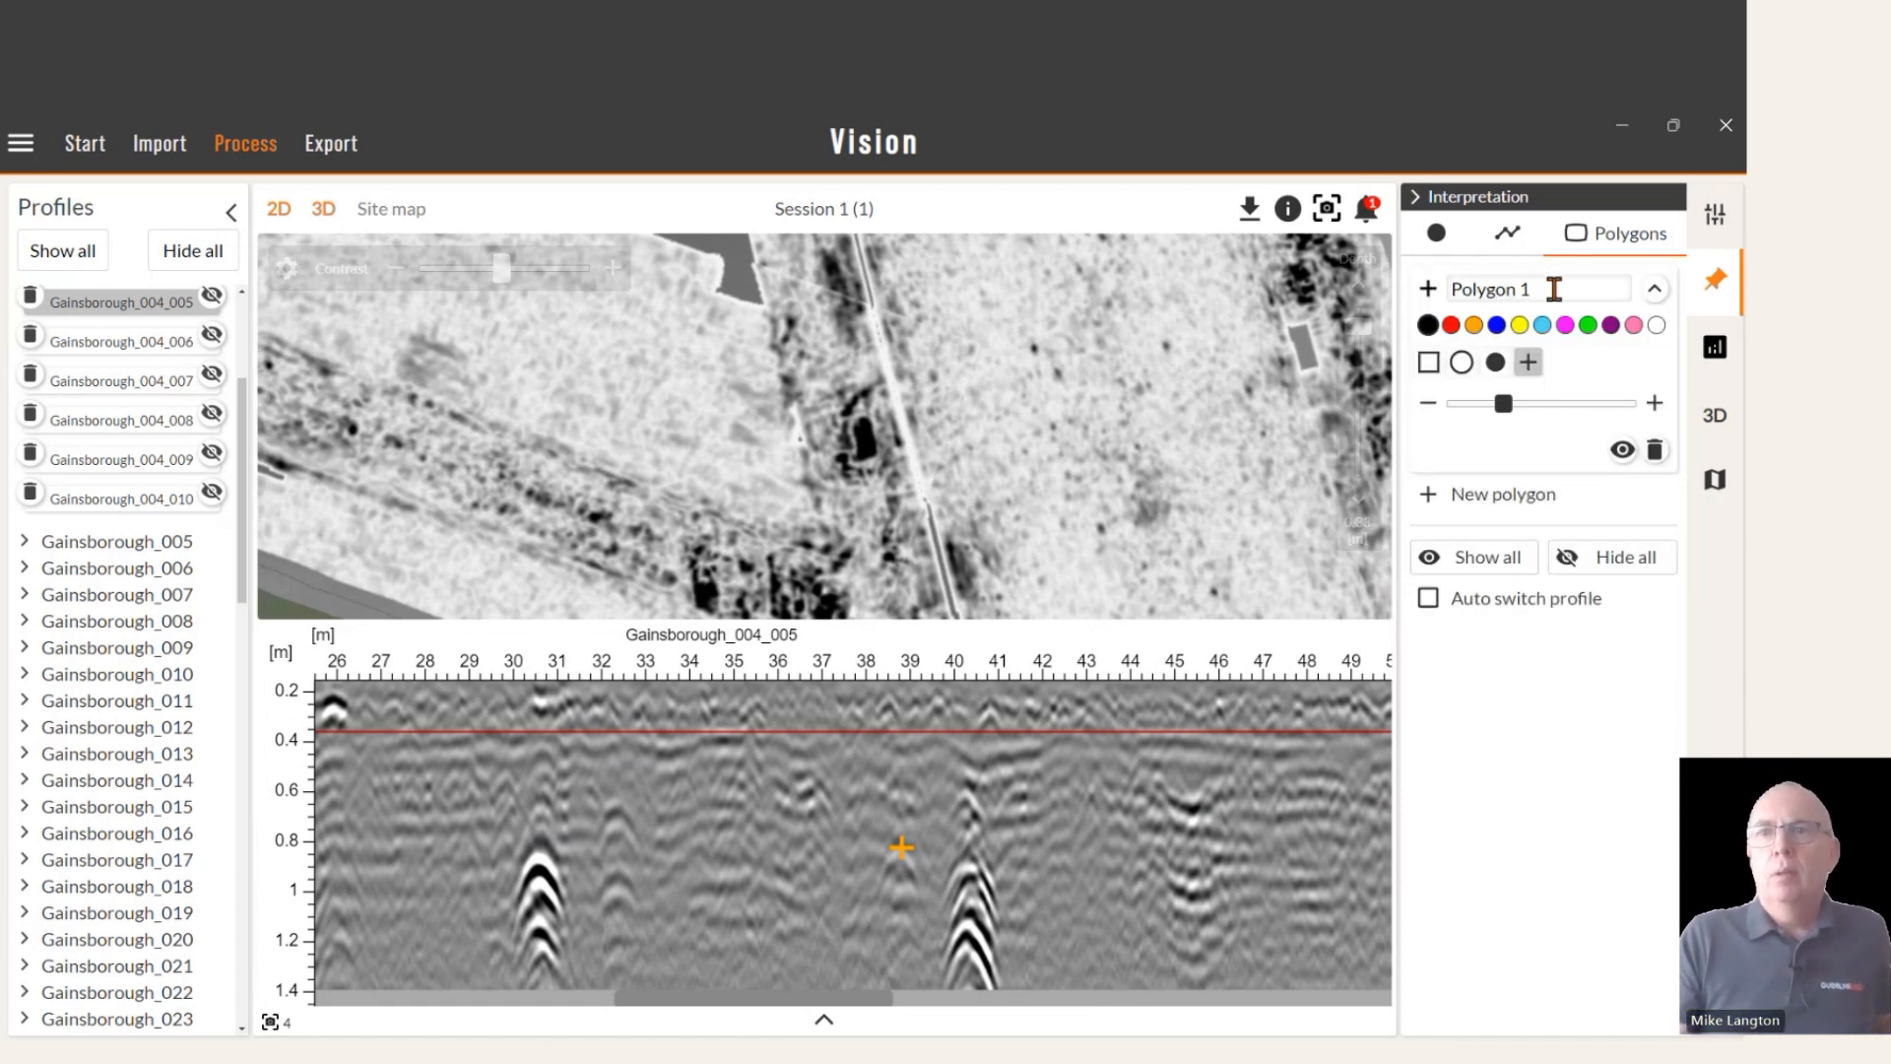
click(1554, 289)
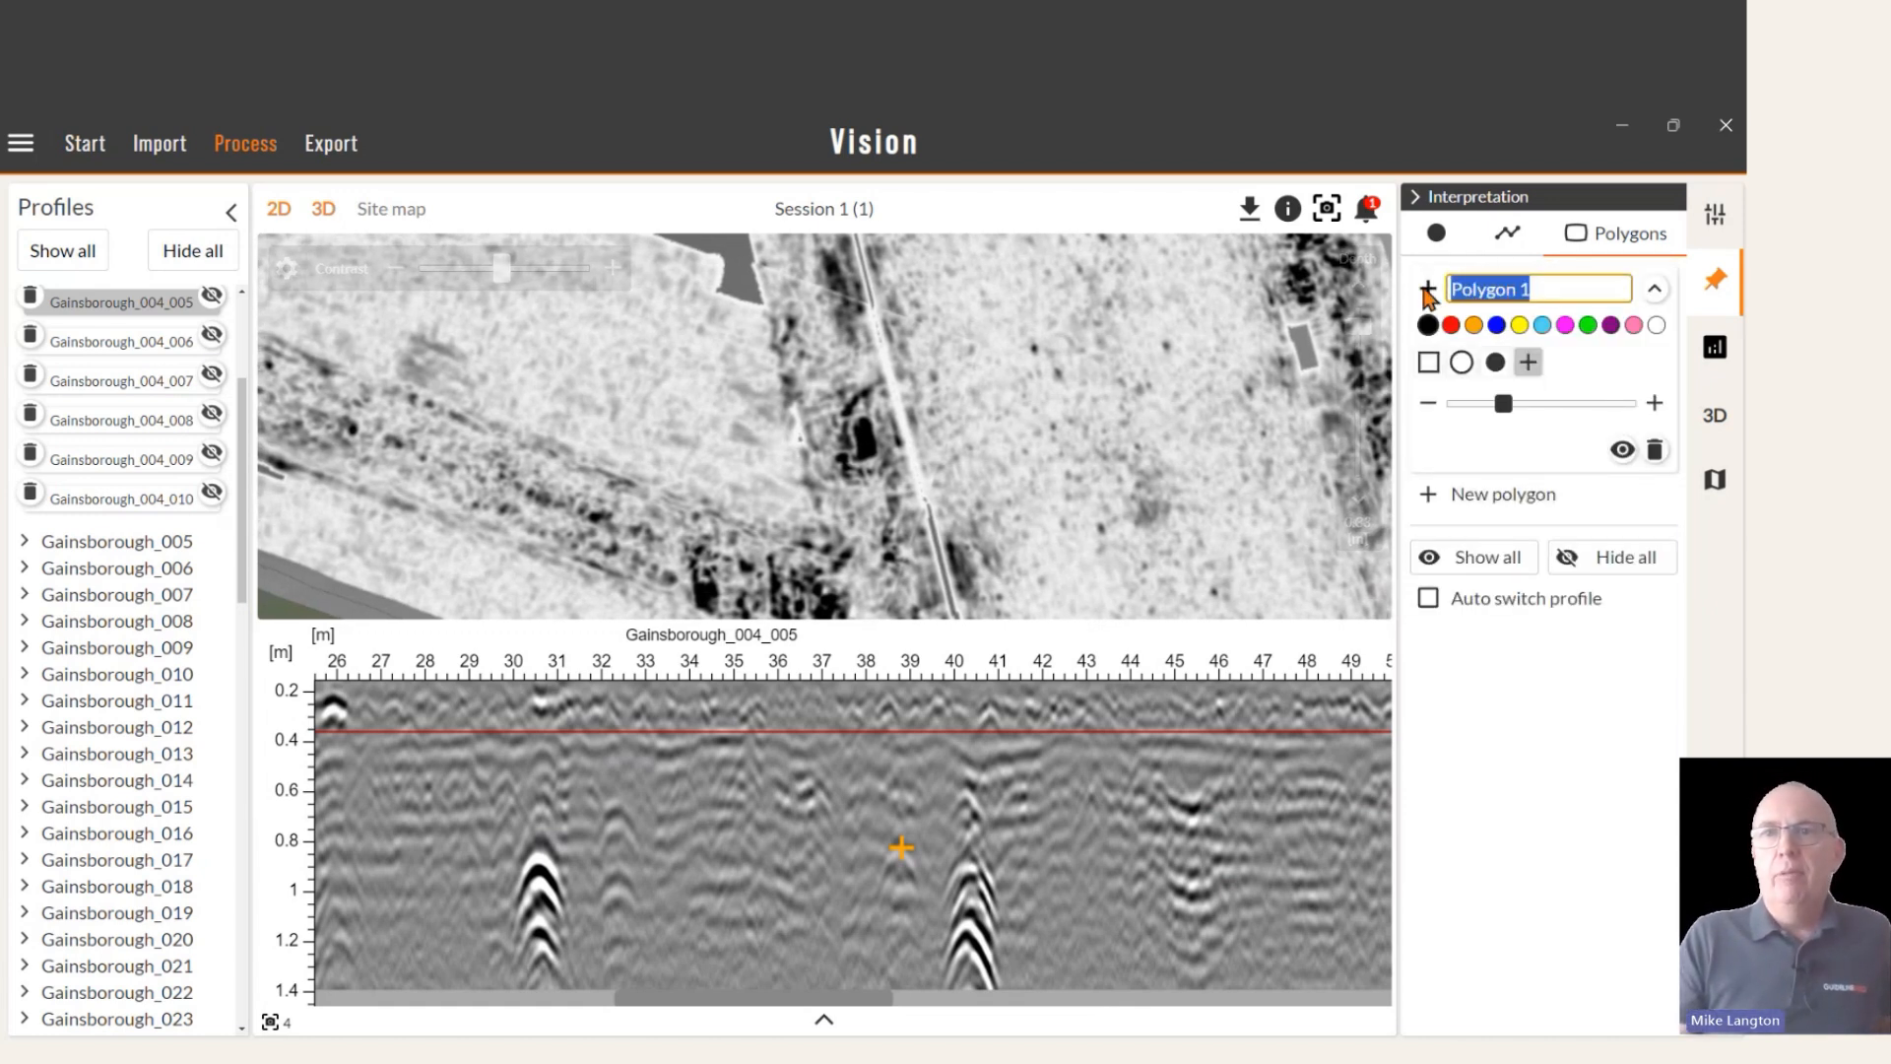
click(870, 421)
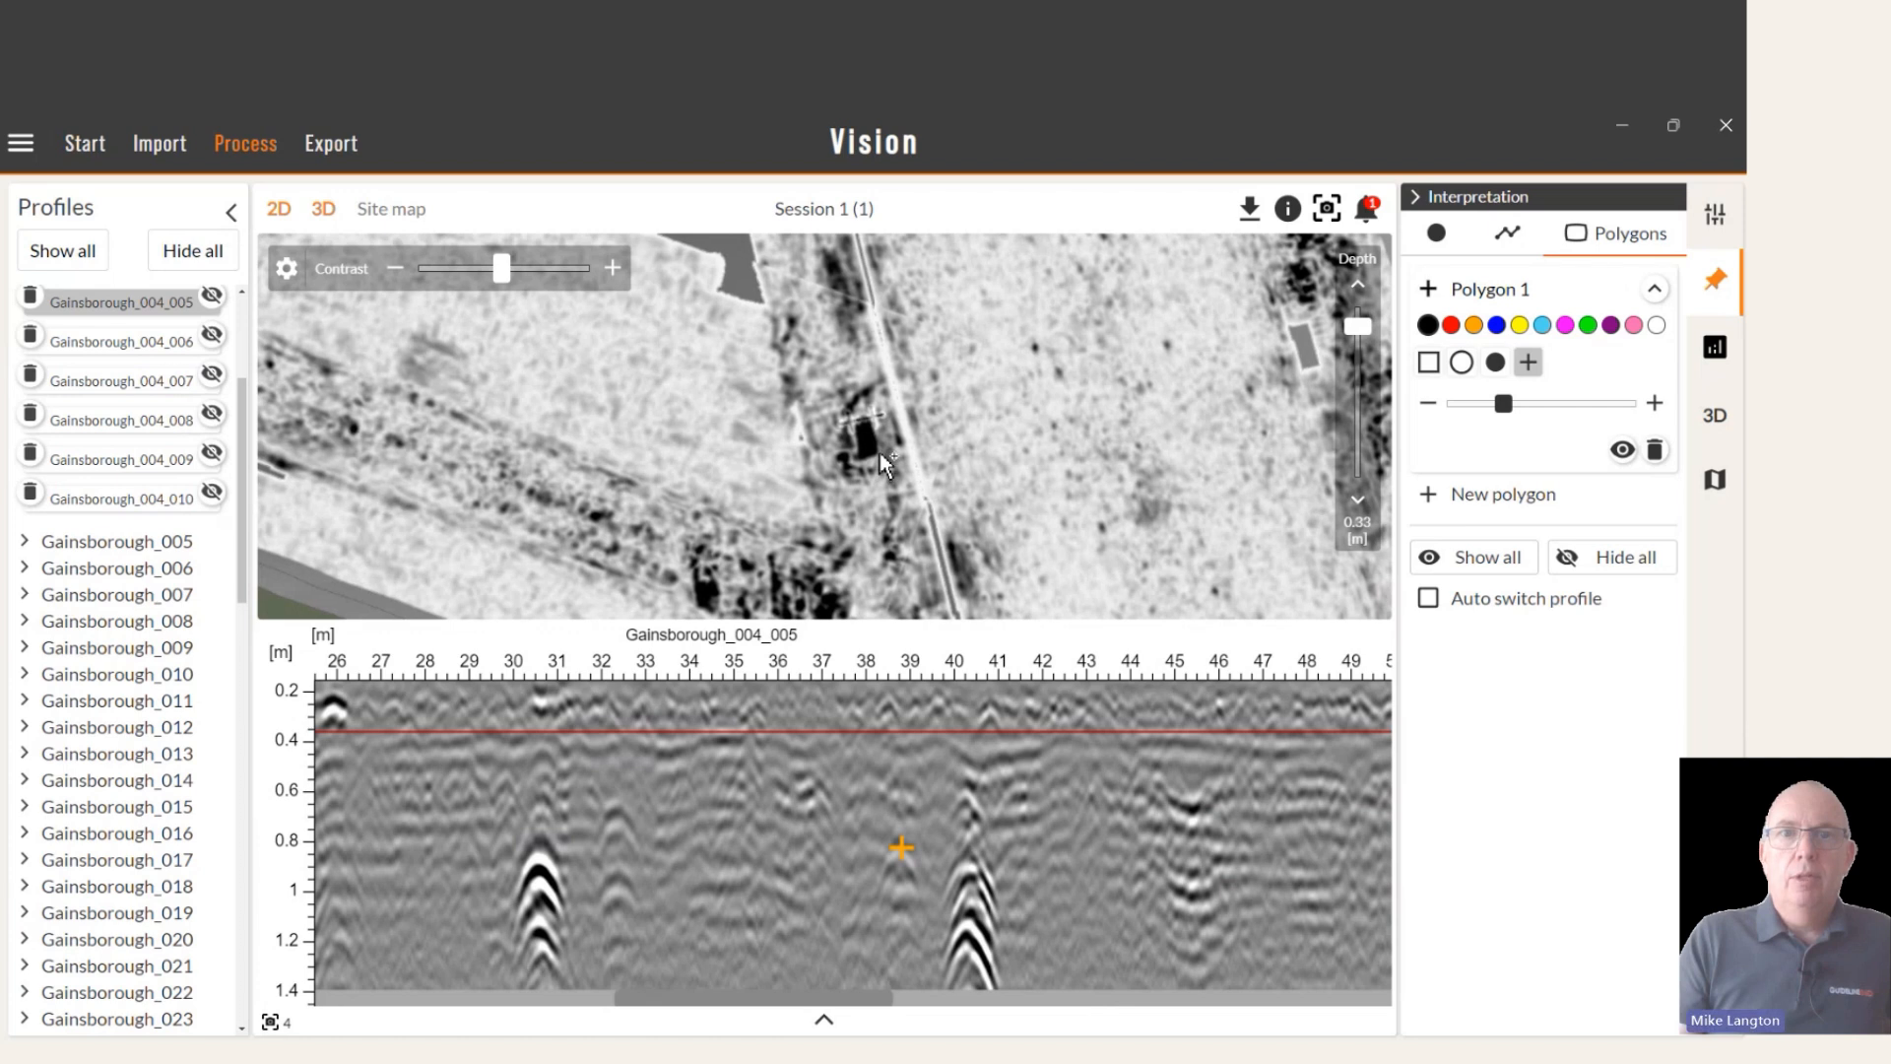
click(879, 452)
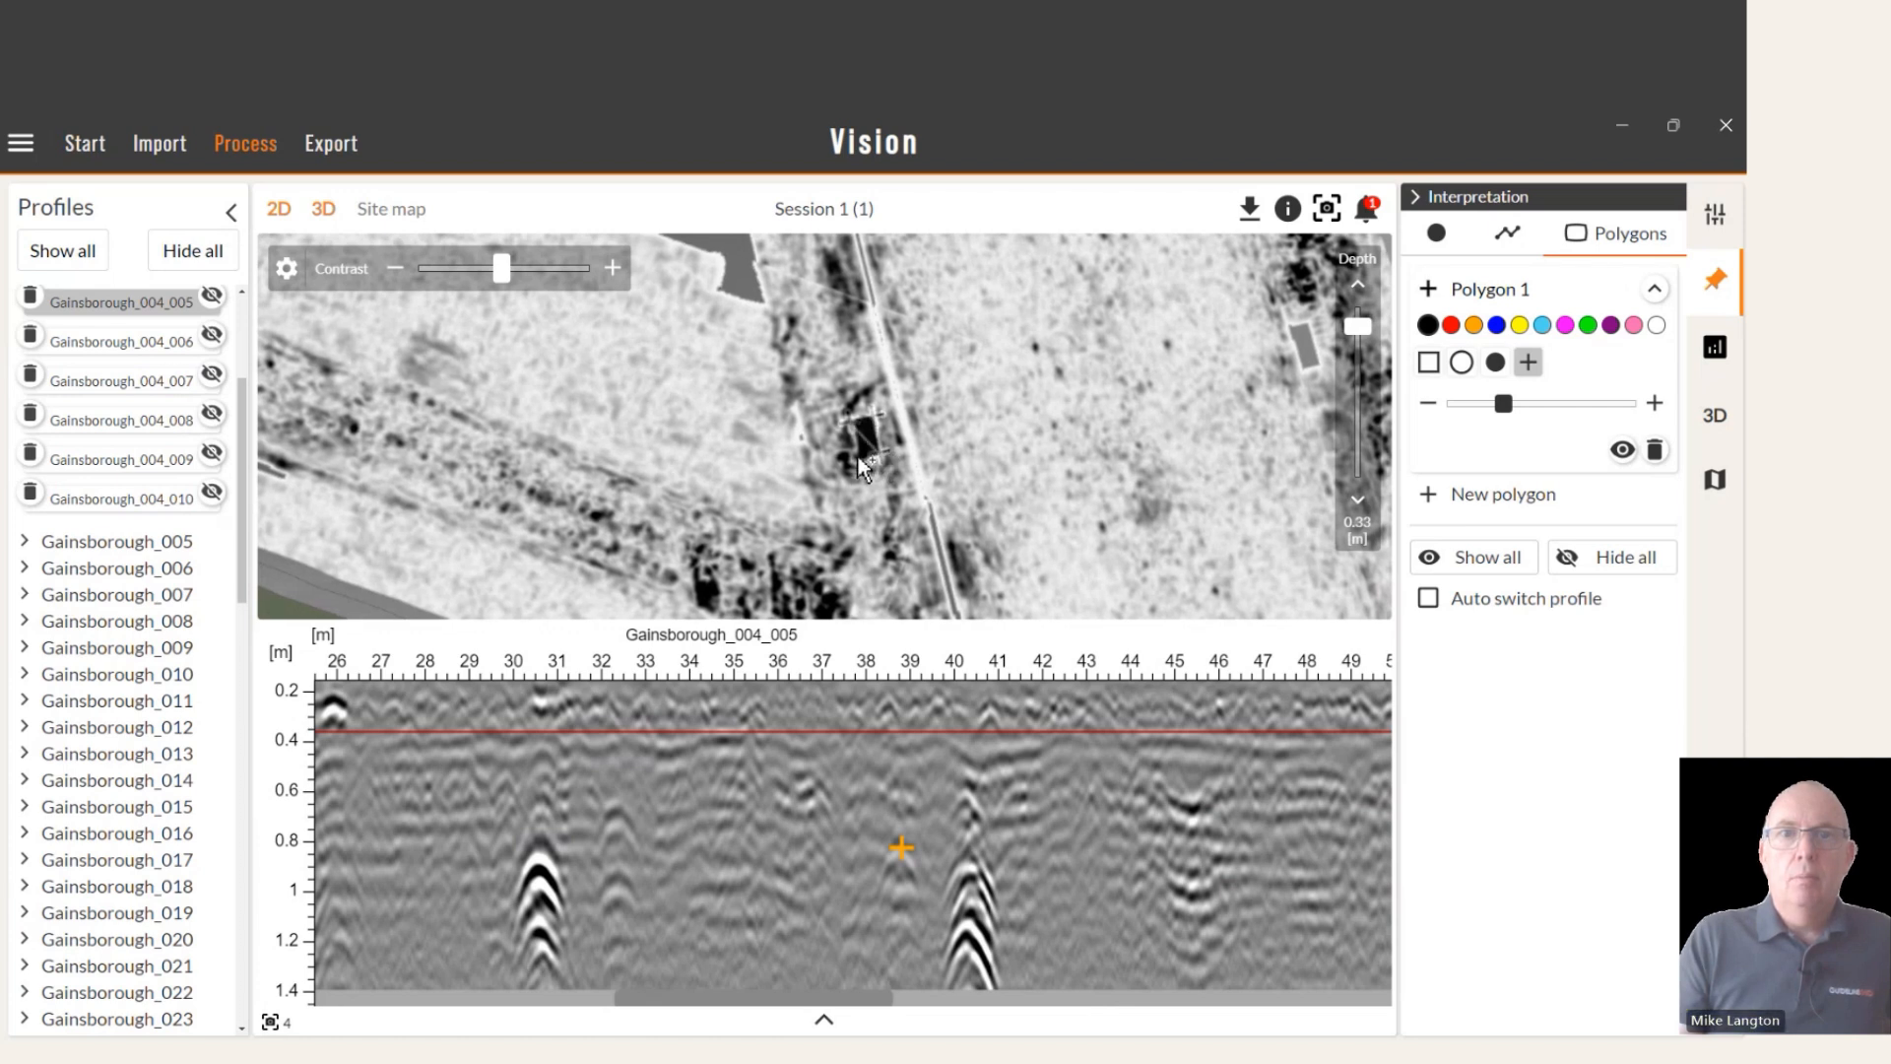
click(857, 457)
right_click(858, 457)
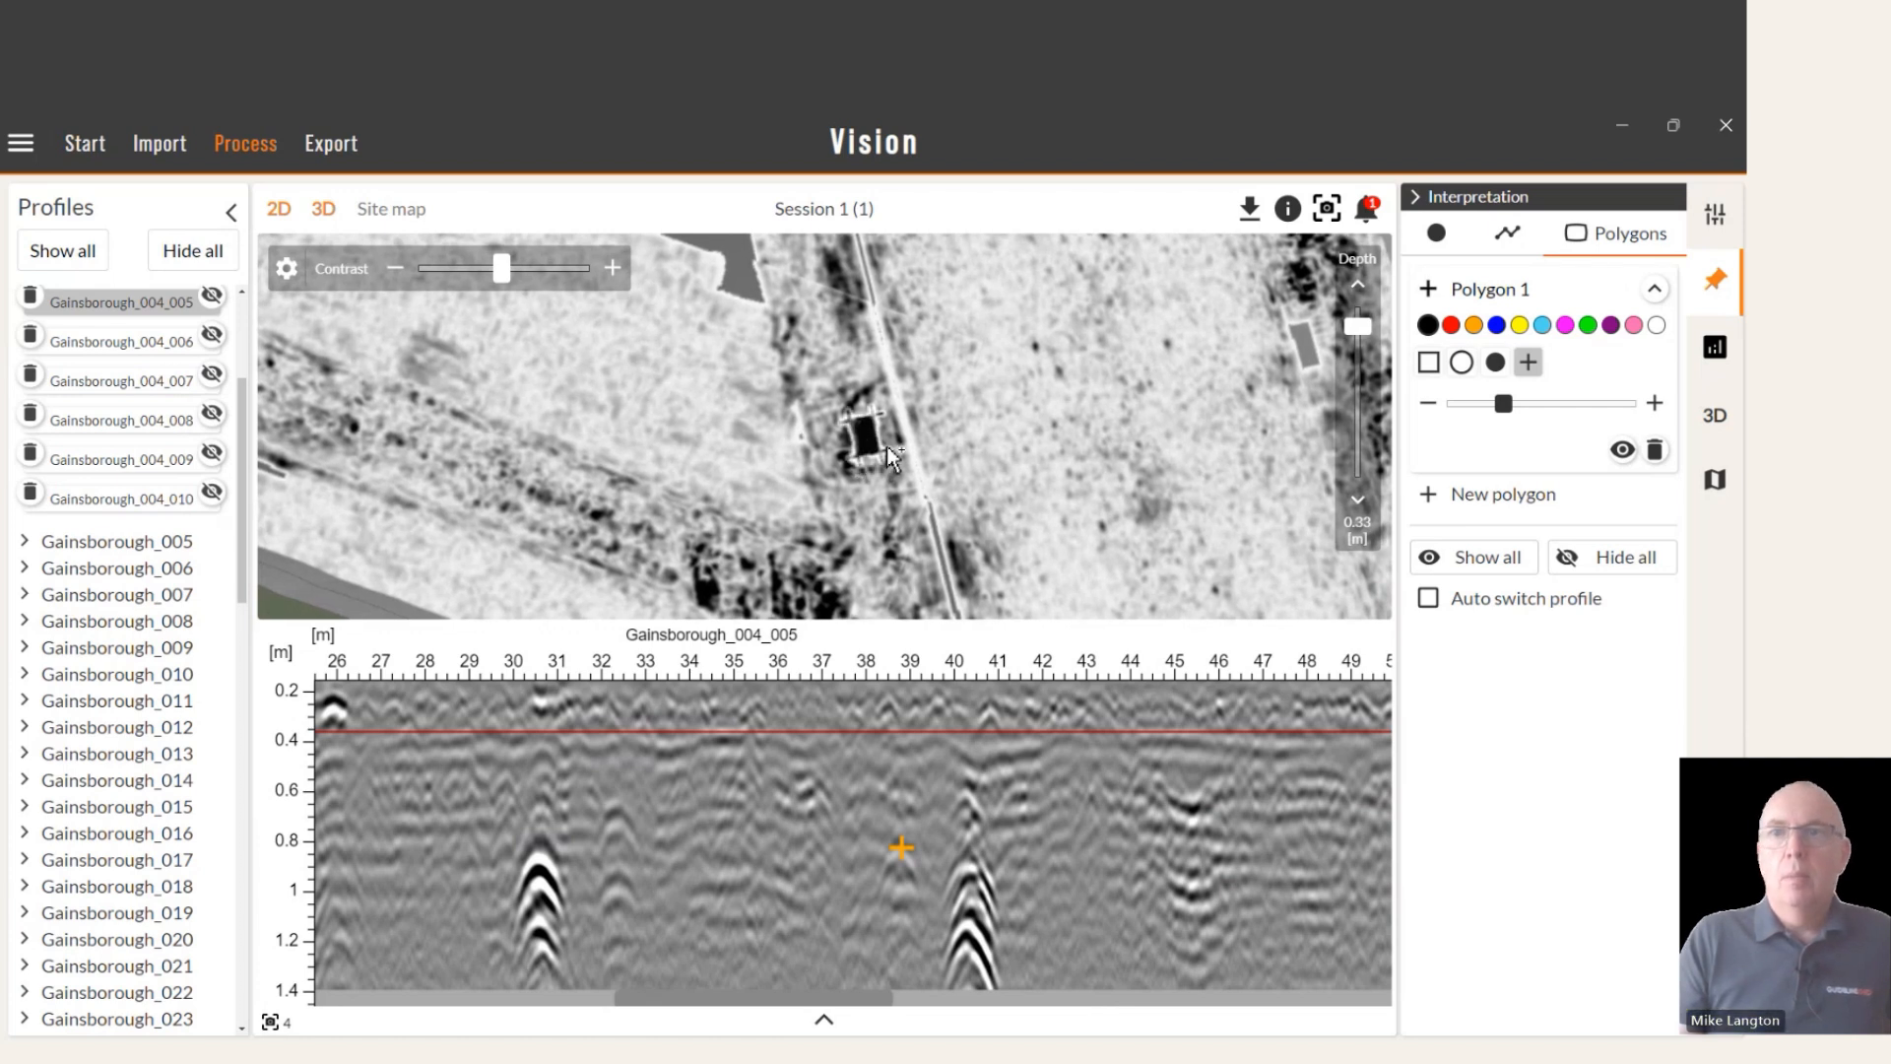
Colour the polygon orange and inspect it up close over the rectangular anomaly.
click(1542, 333)
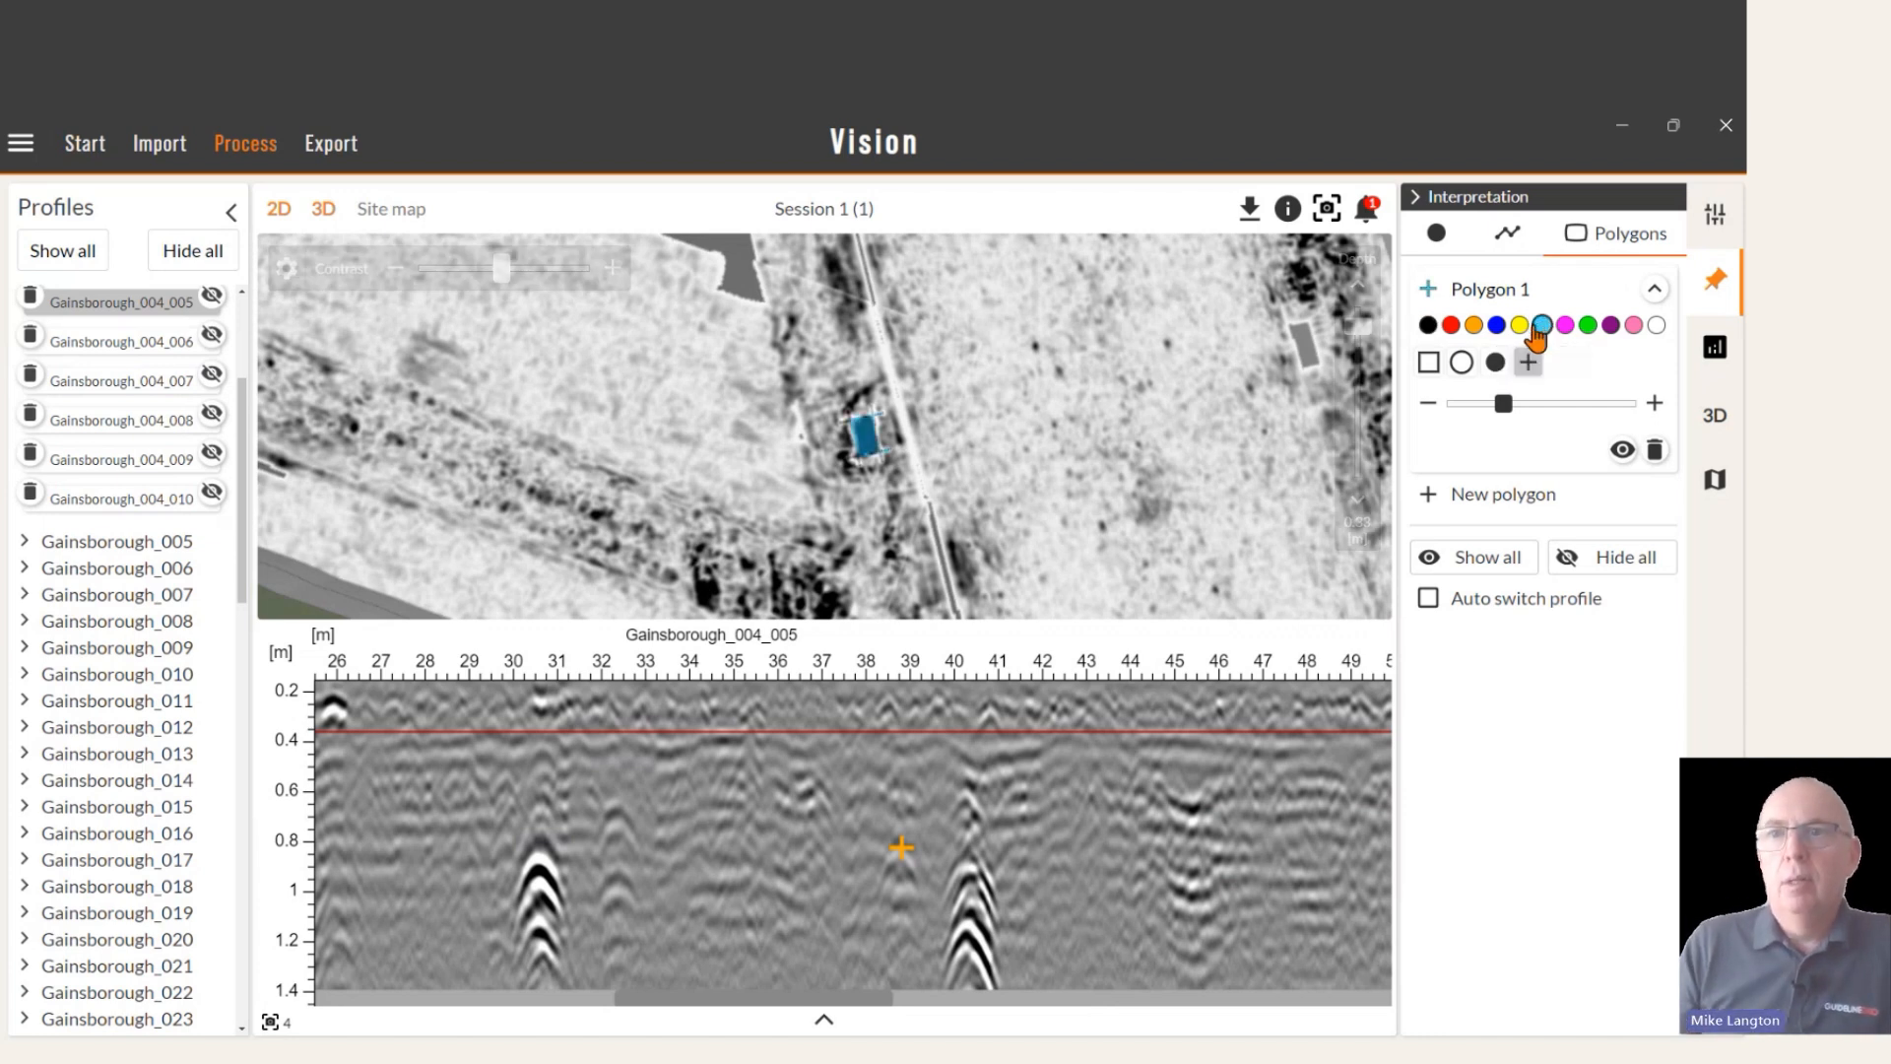
click(1473, 327)
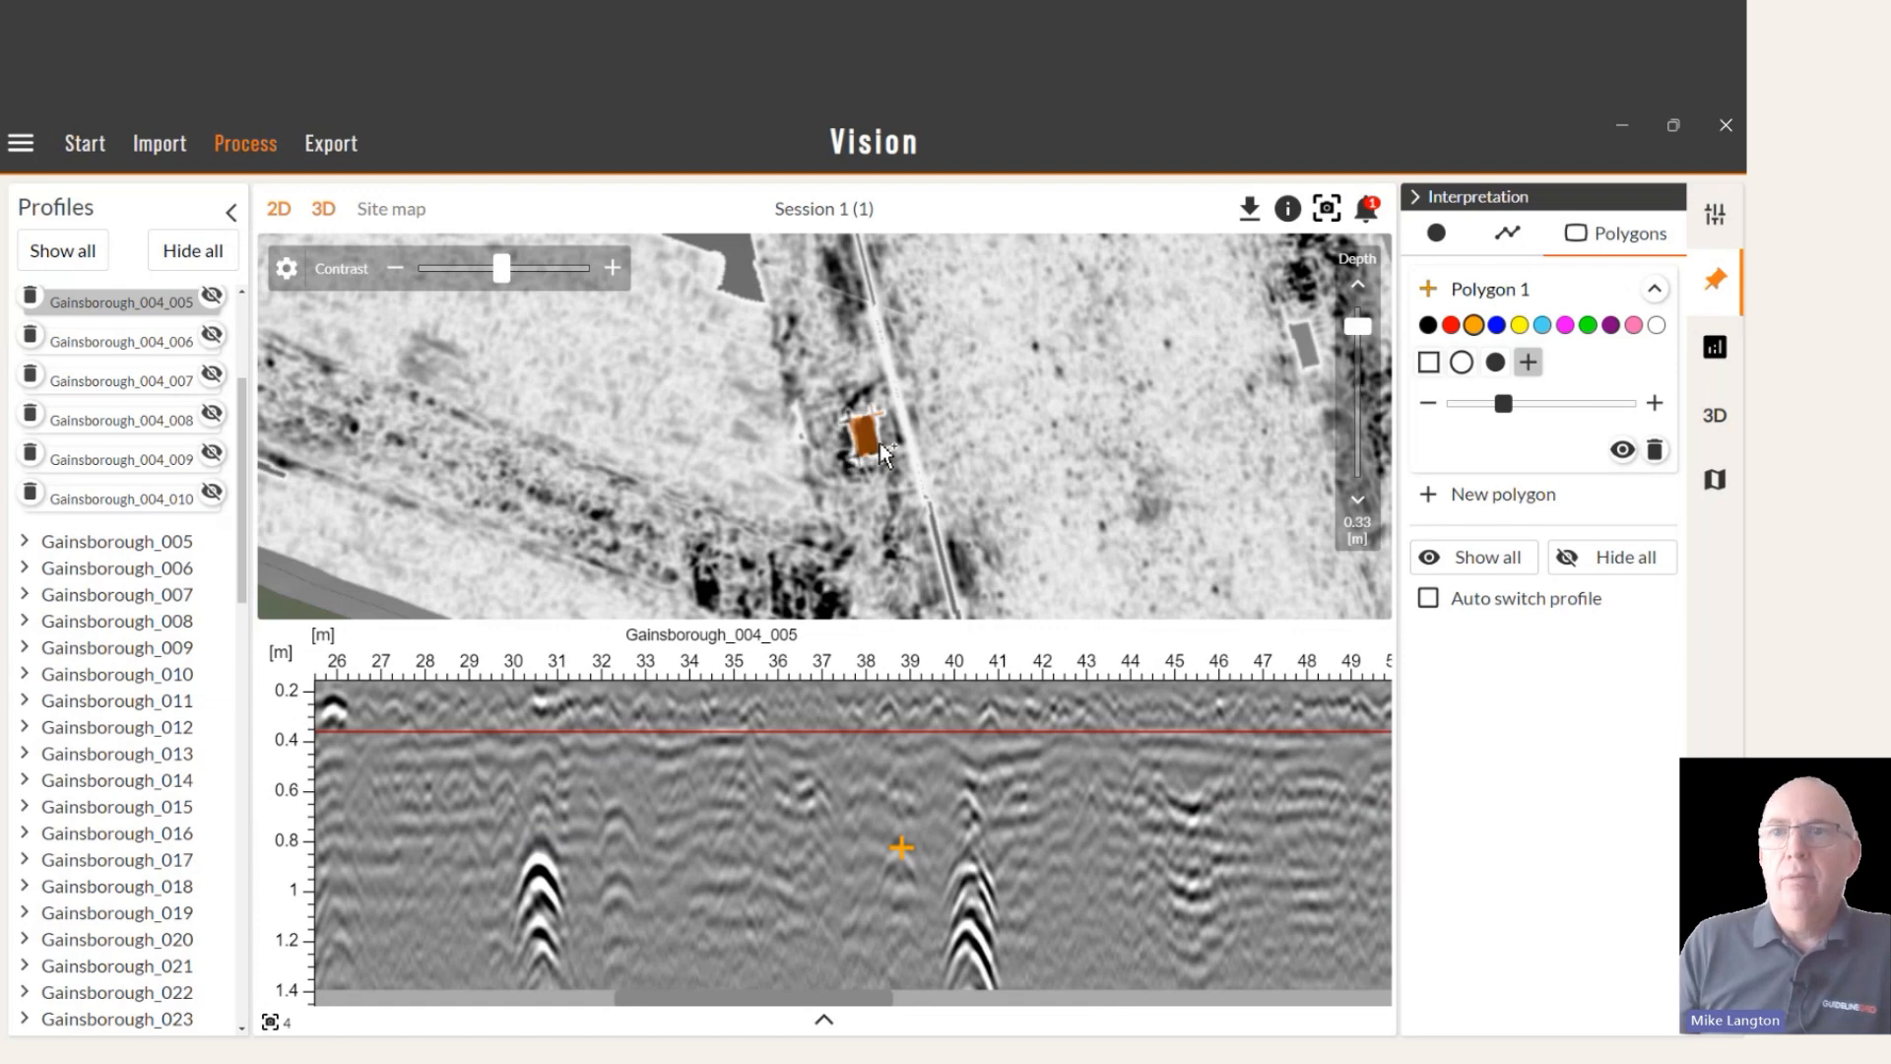
scroll(963, 463, down, 2)
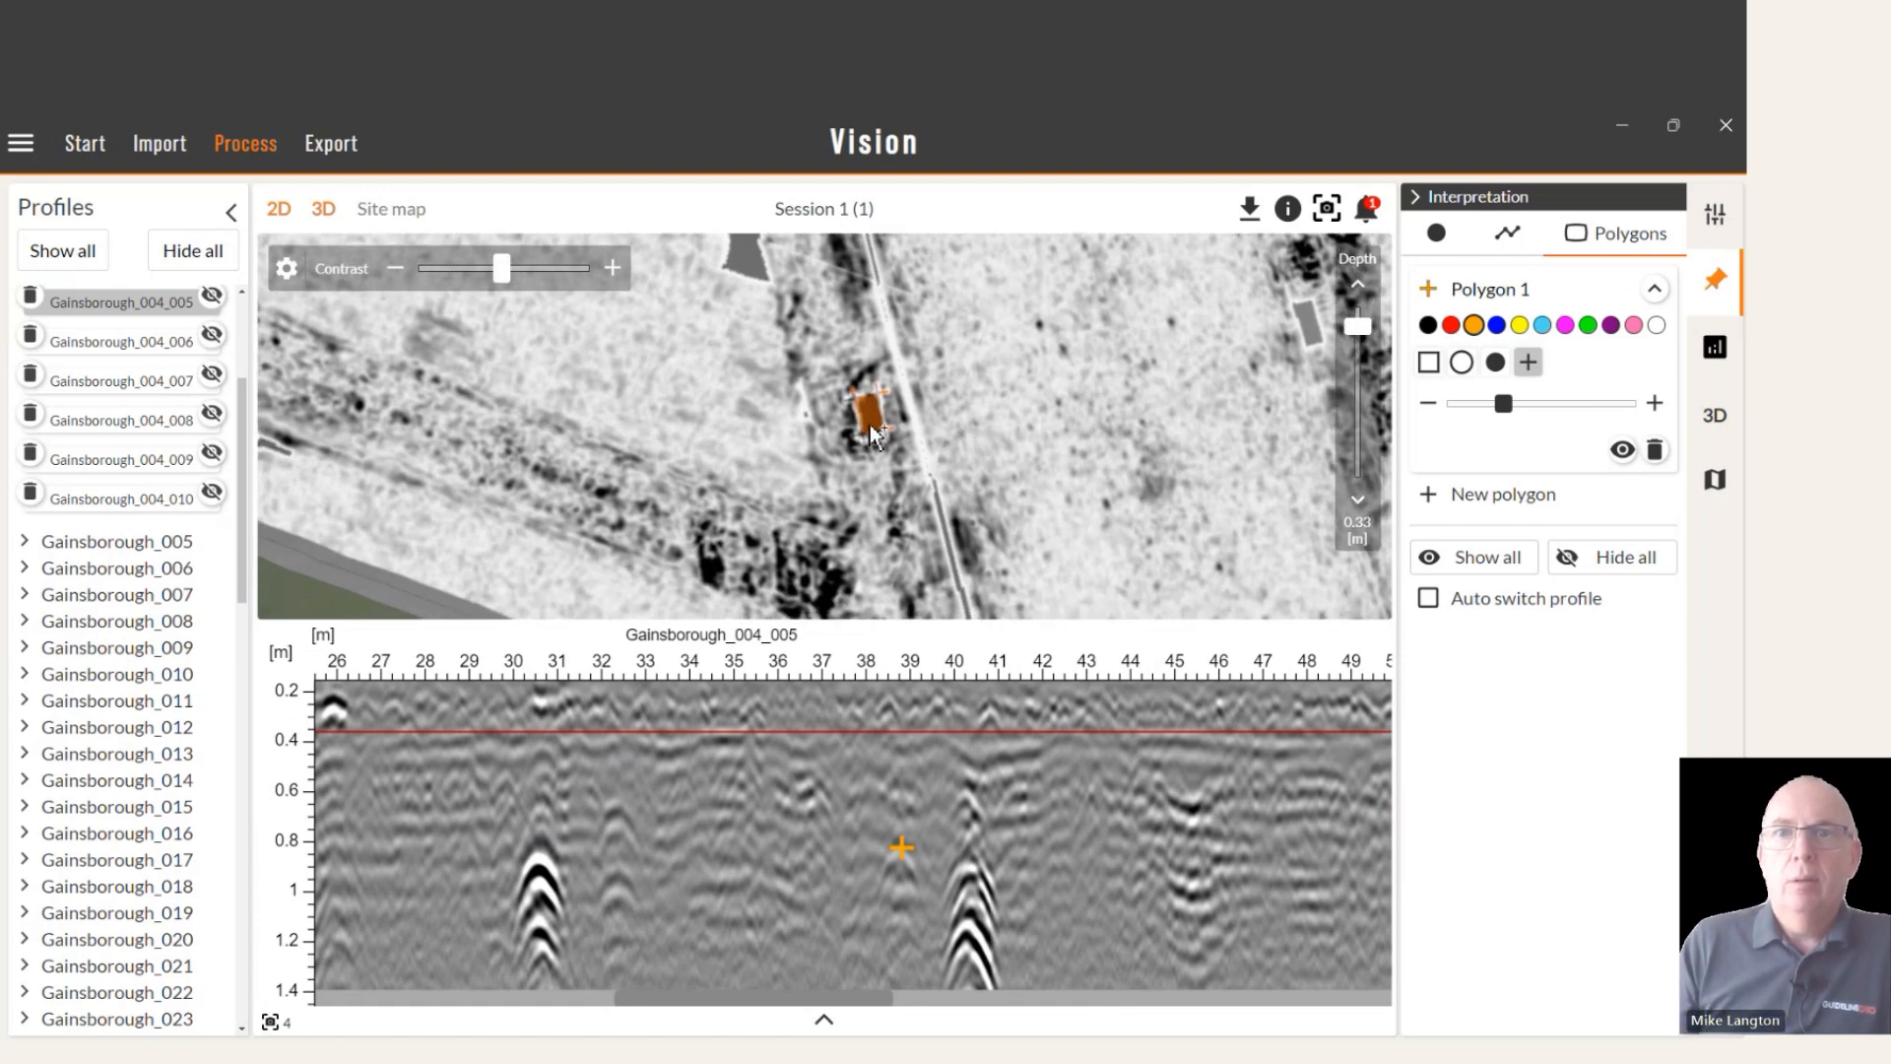
scroll(869, 422, up, 5)
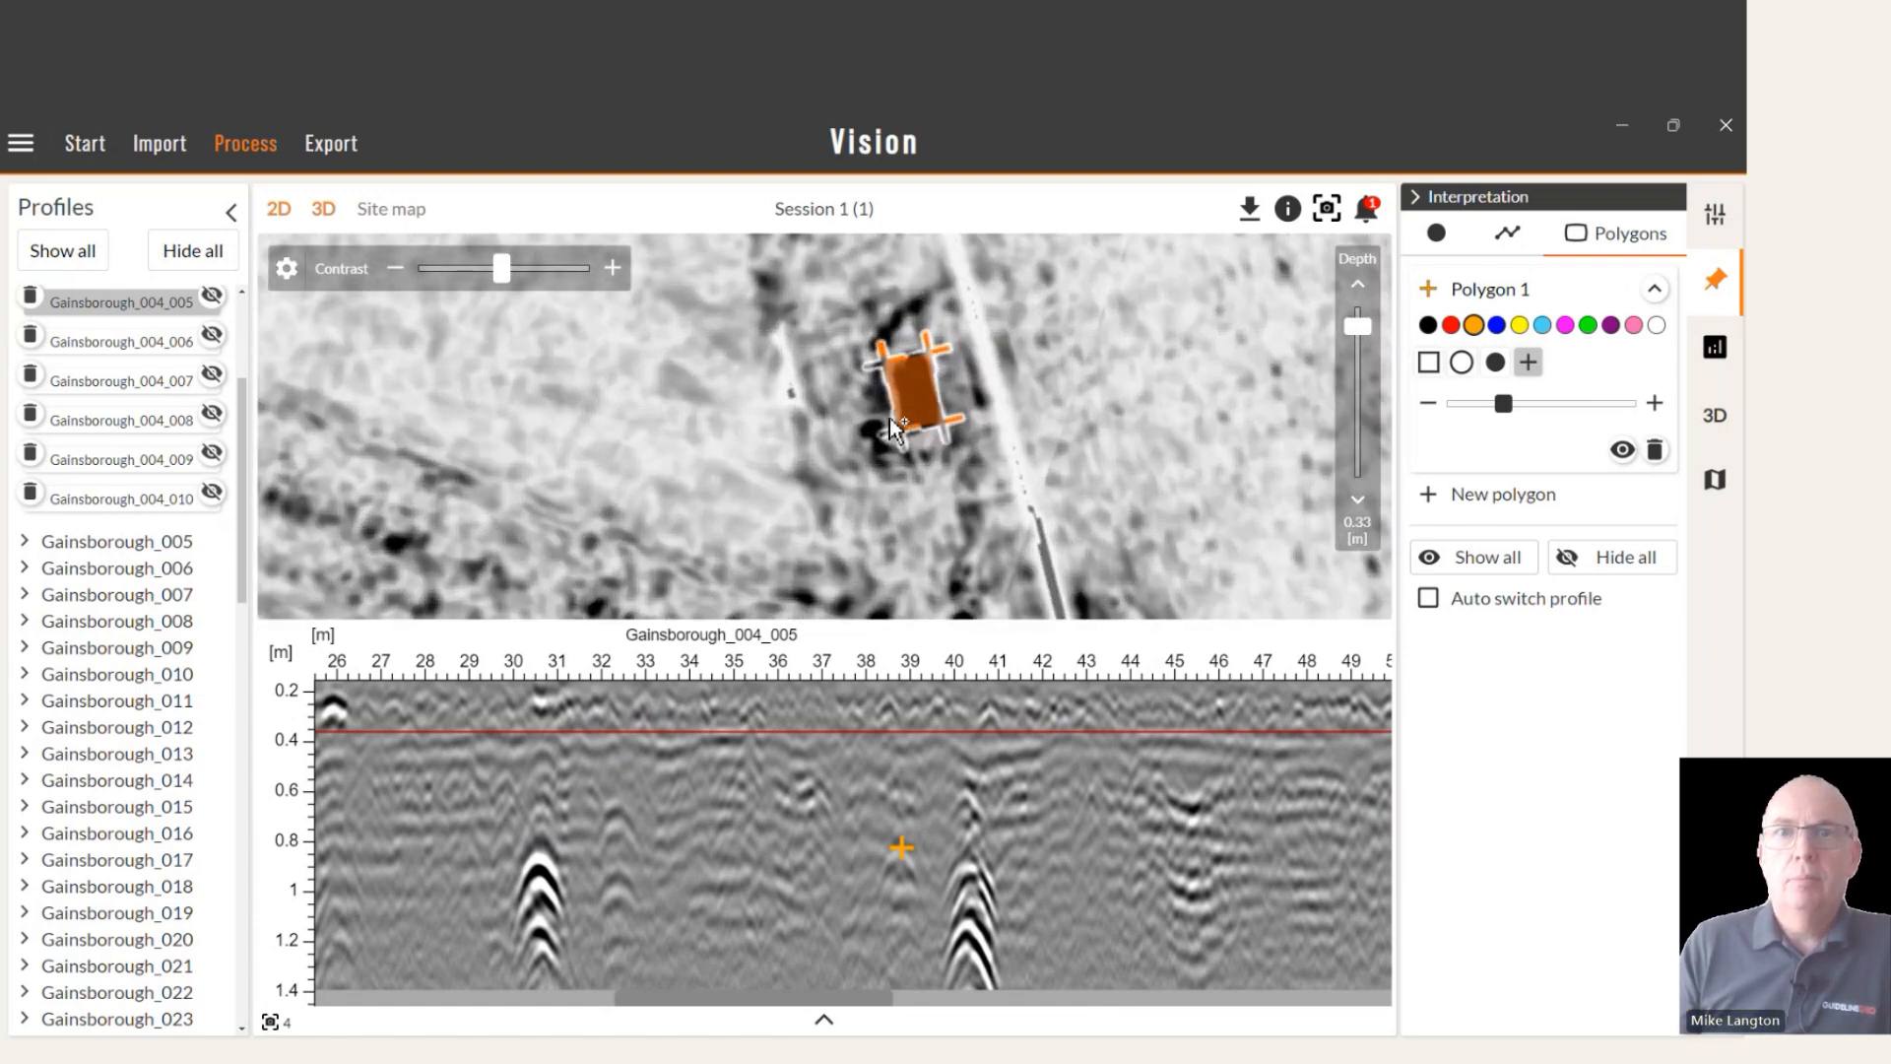
drag(916, 437, 853, 447)
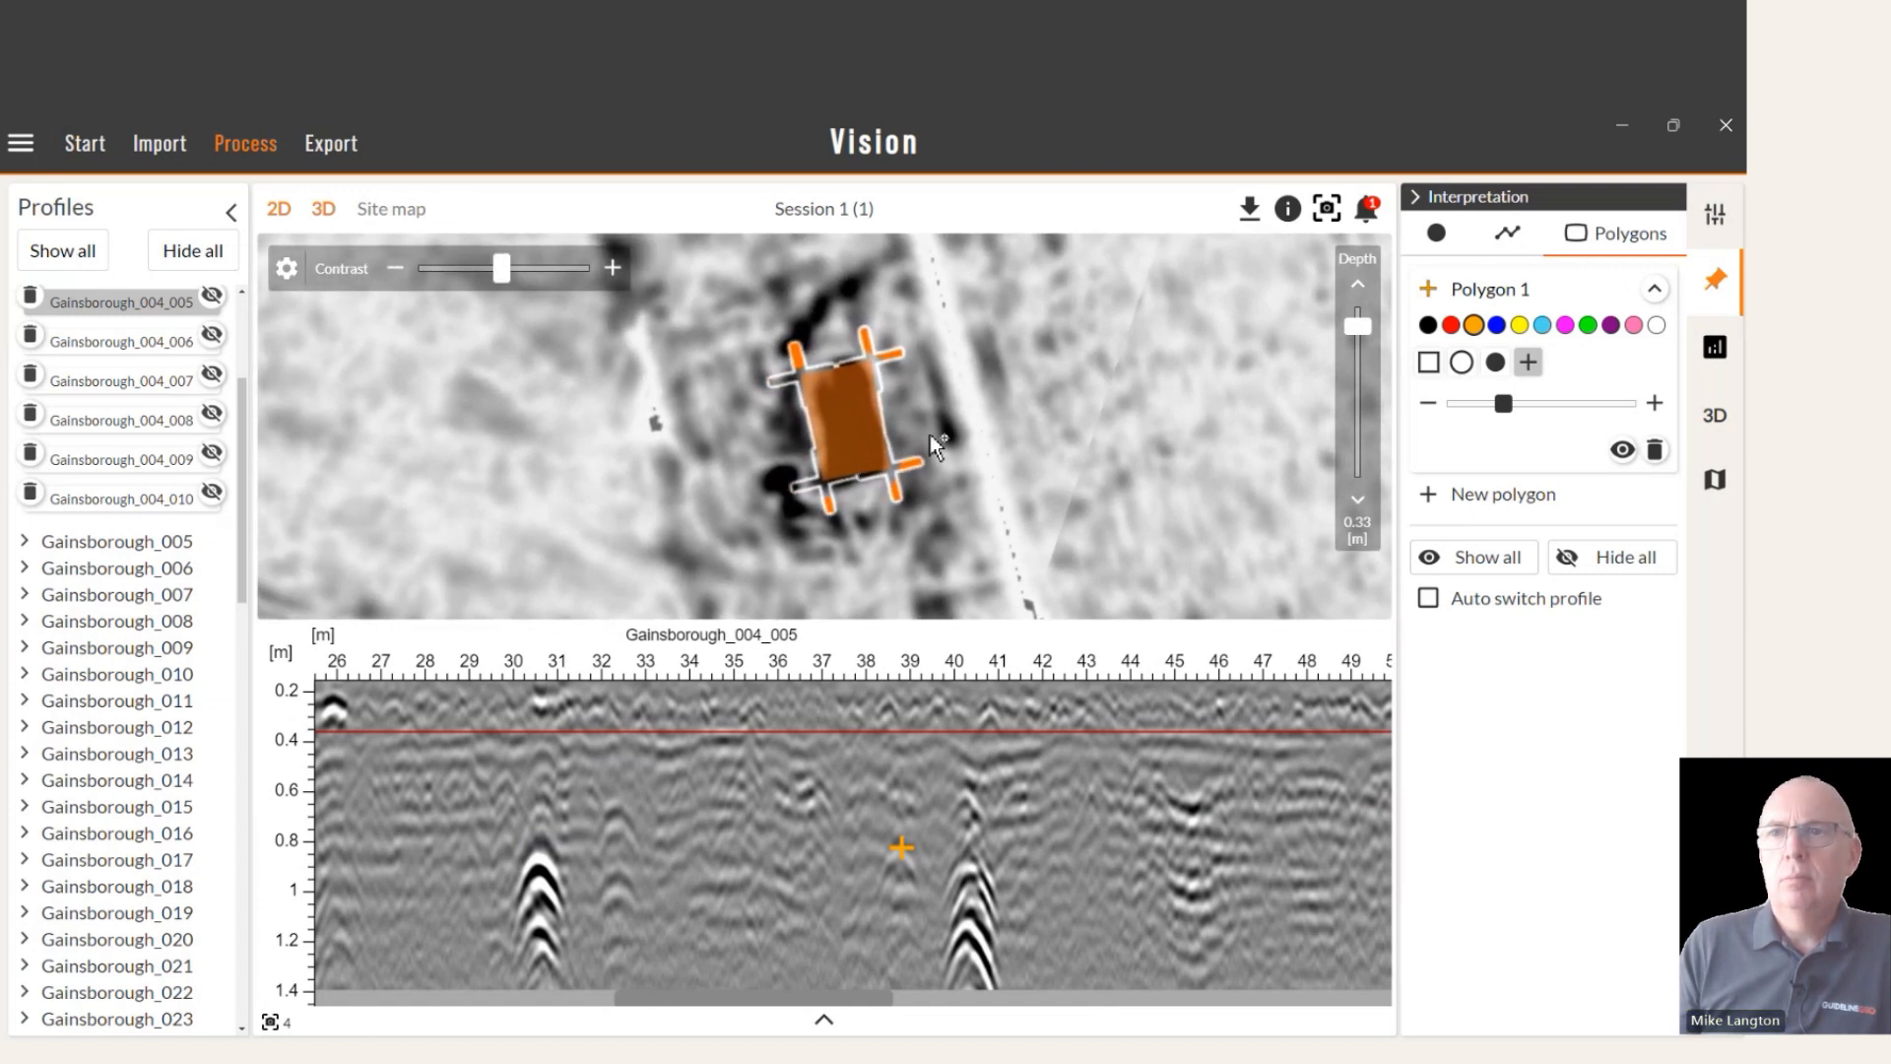
Rename the red polyline as Electric LV.
click(1511, 241)
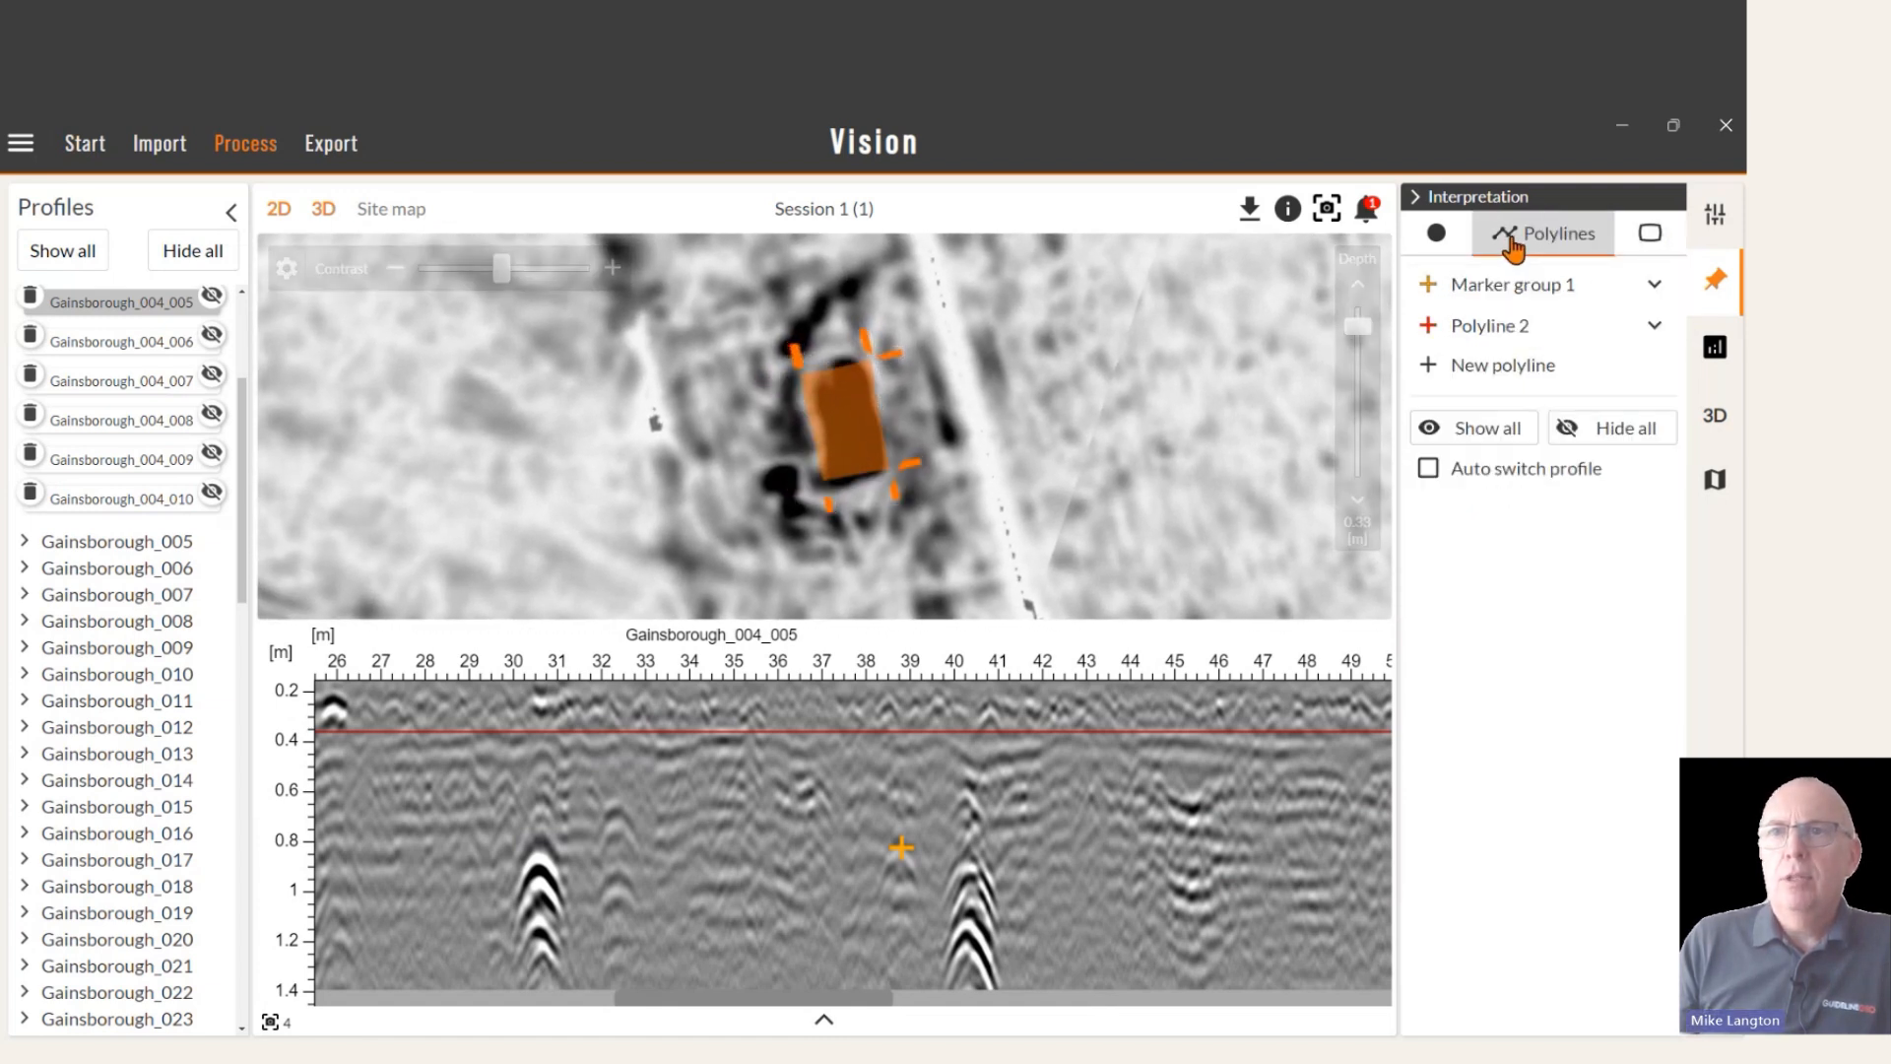
click(1477, 335)
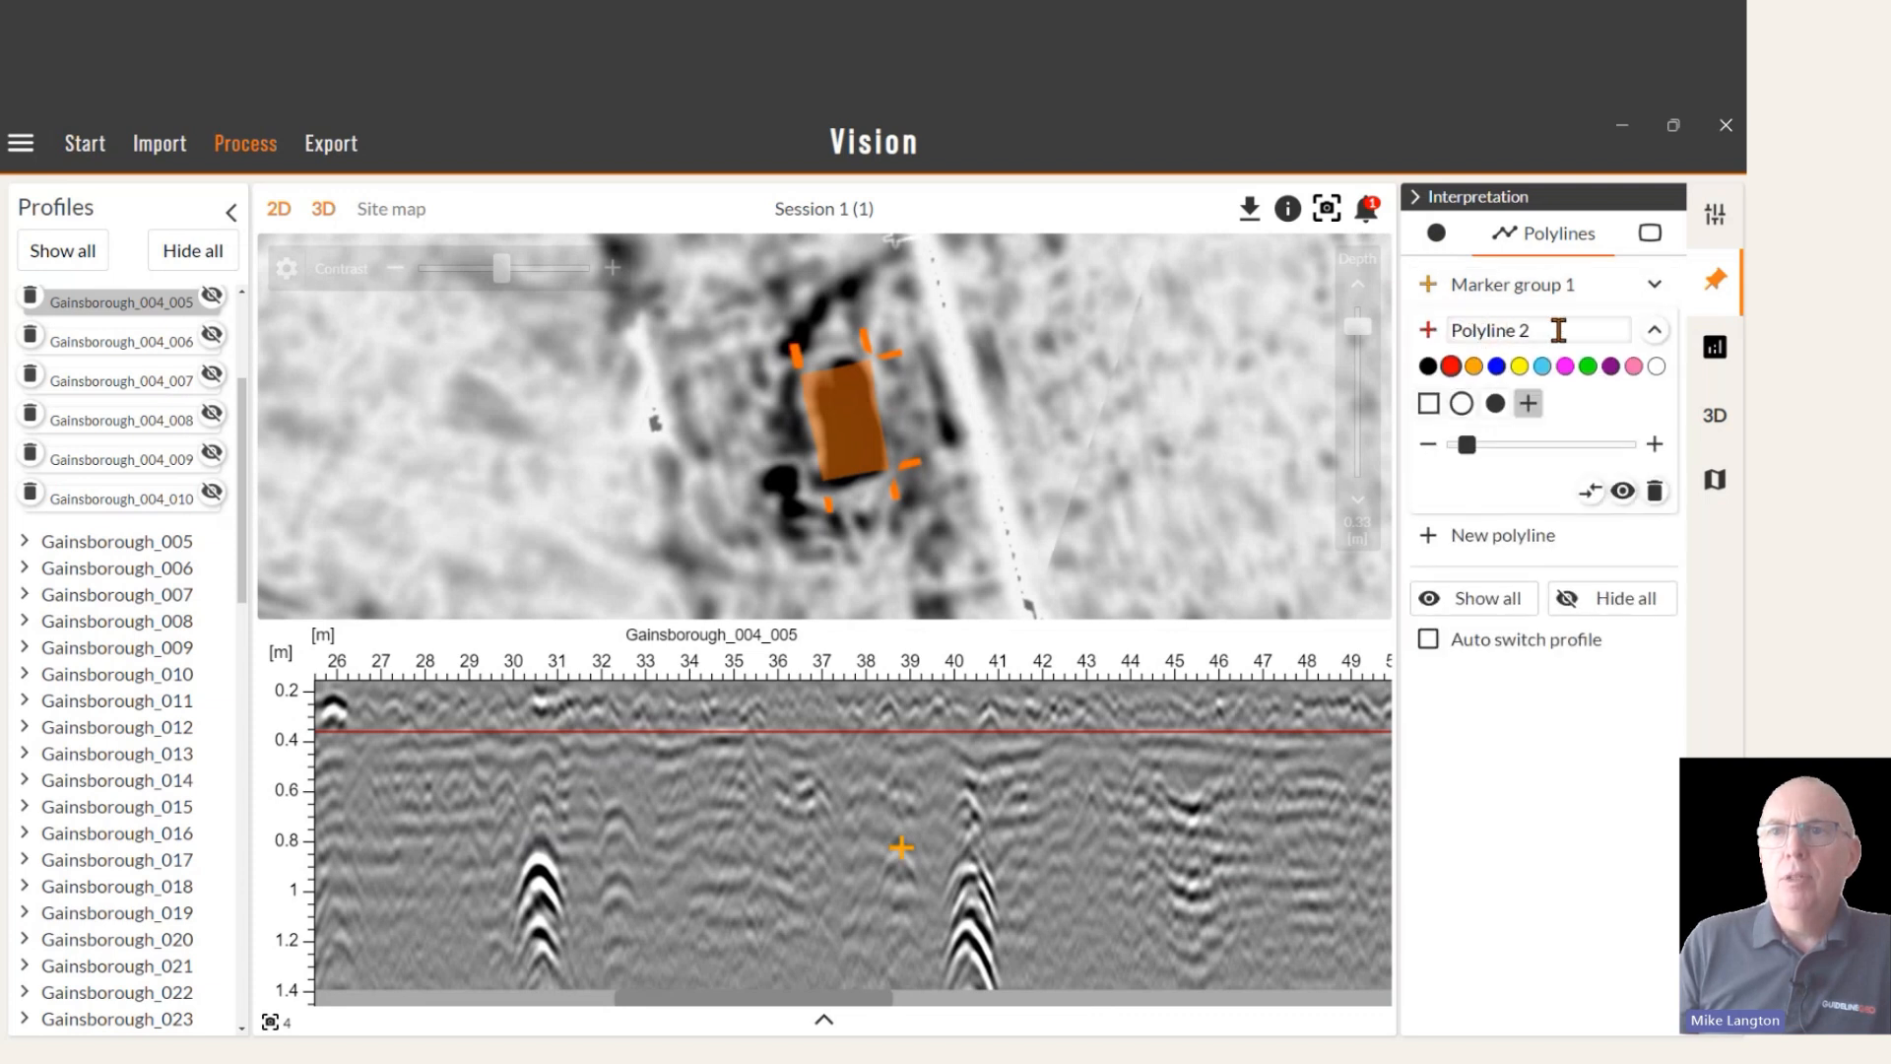
drag(1559, 330, 1438, 332)
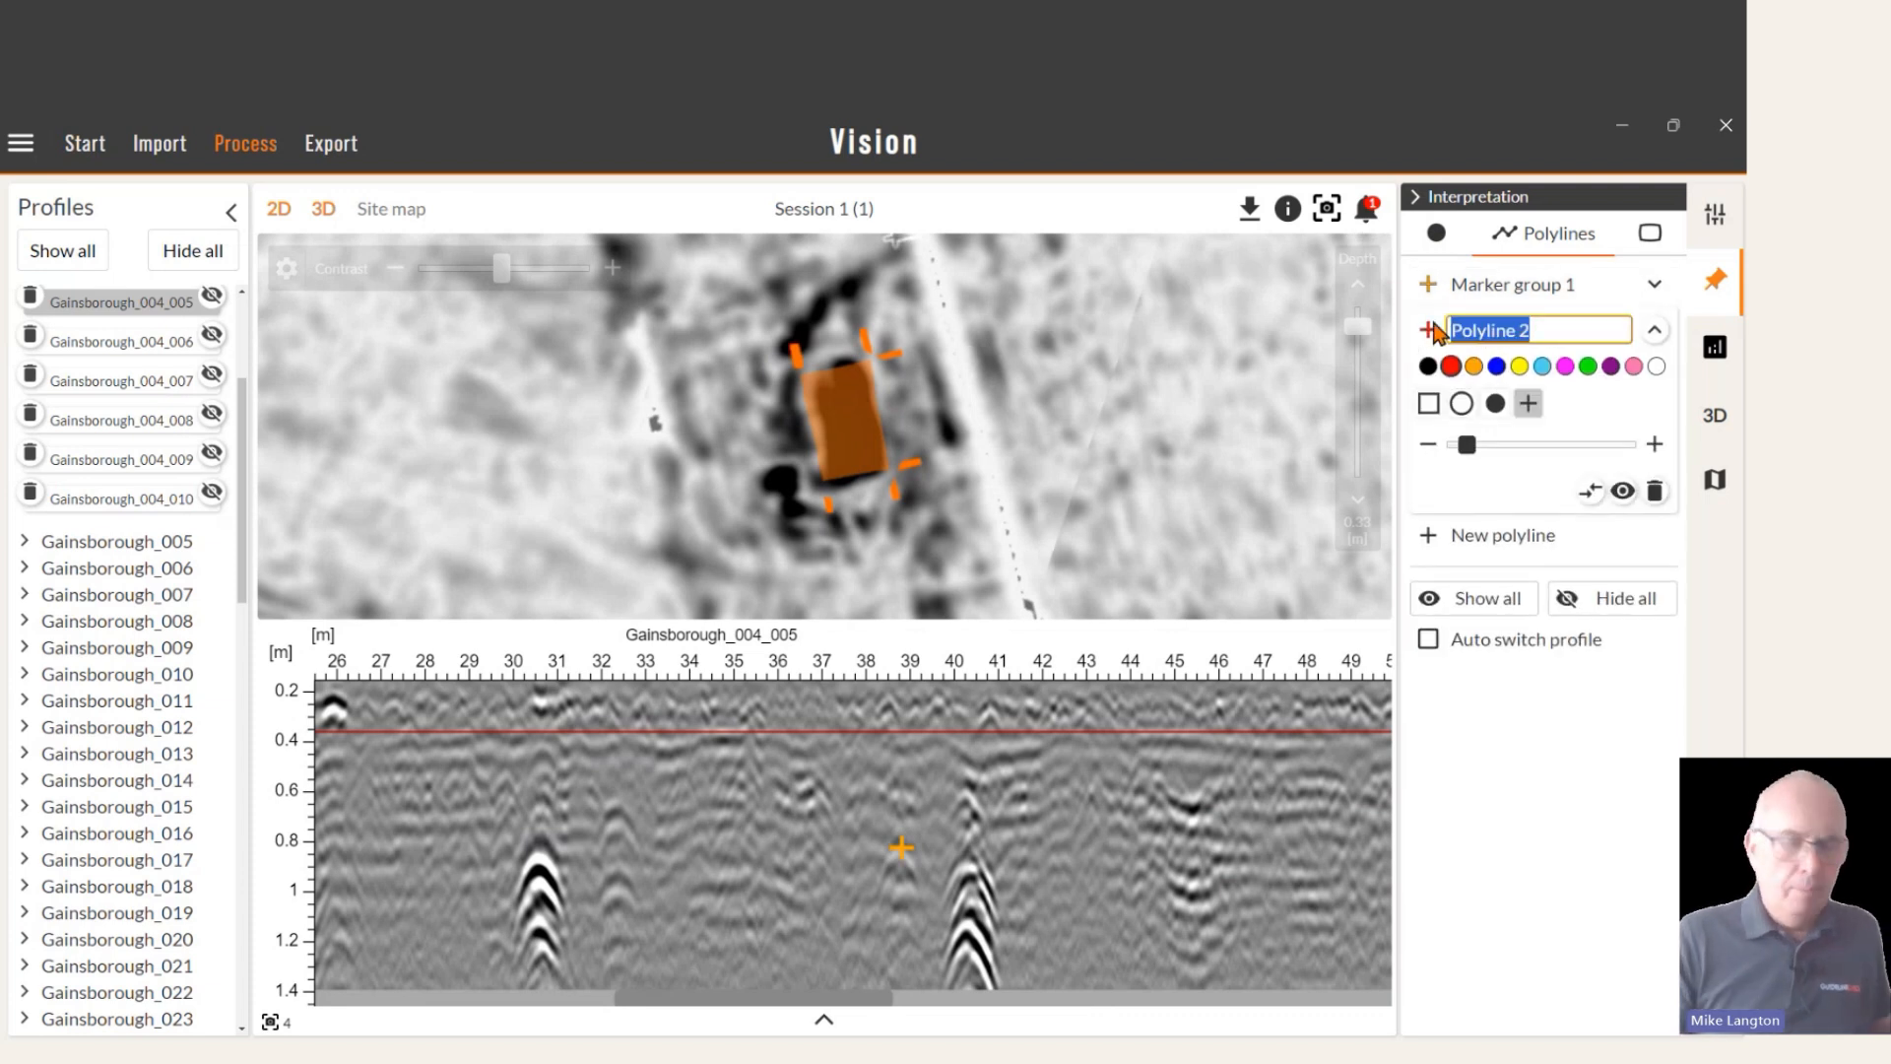
text(Electric LV)
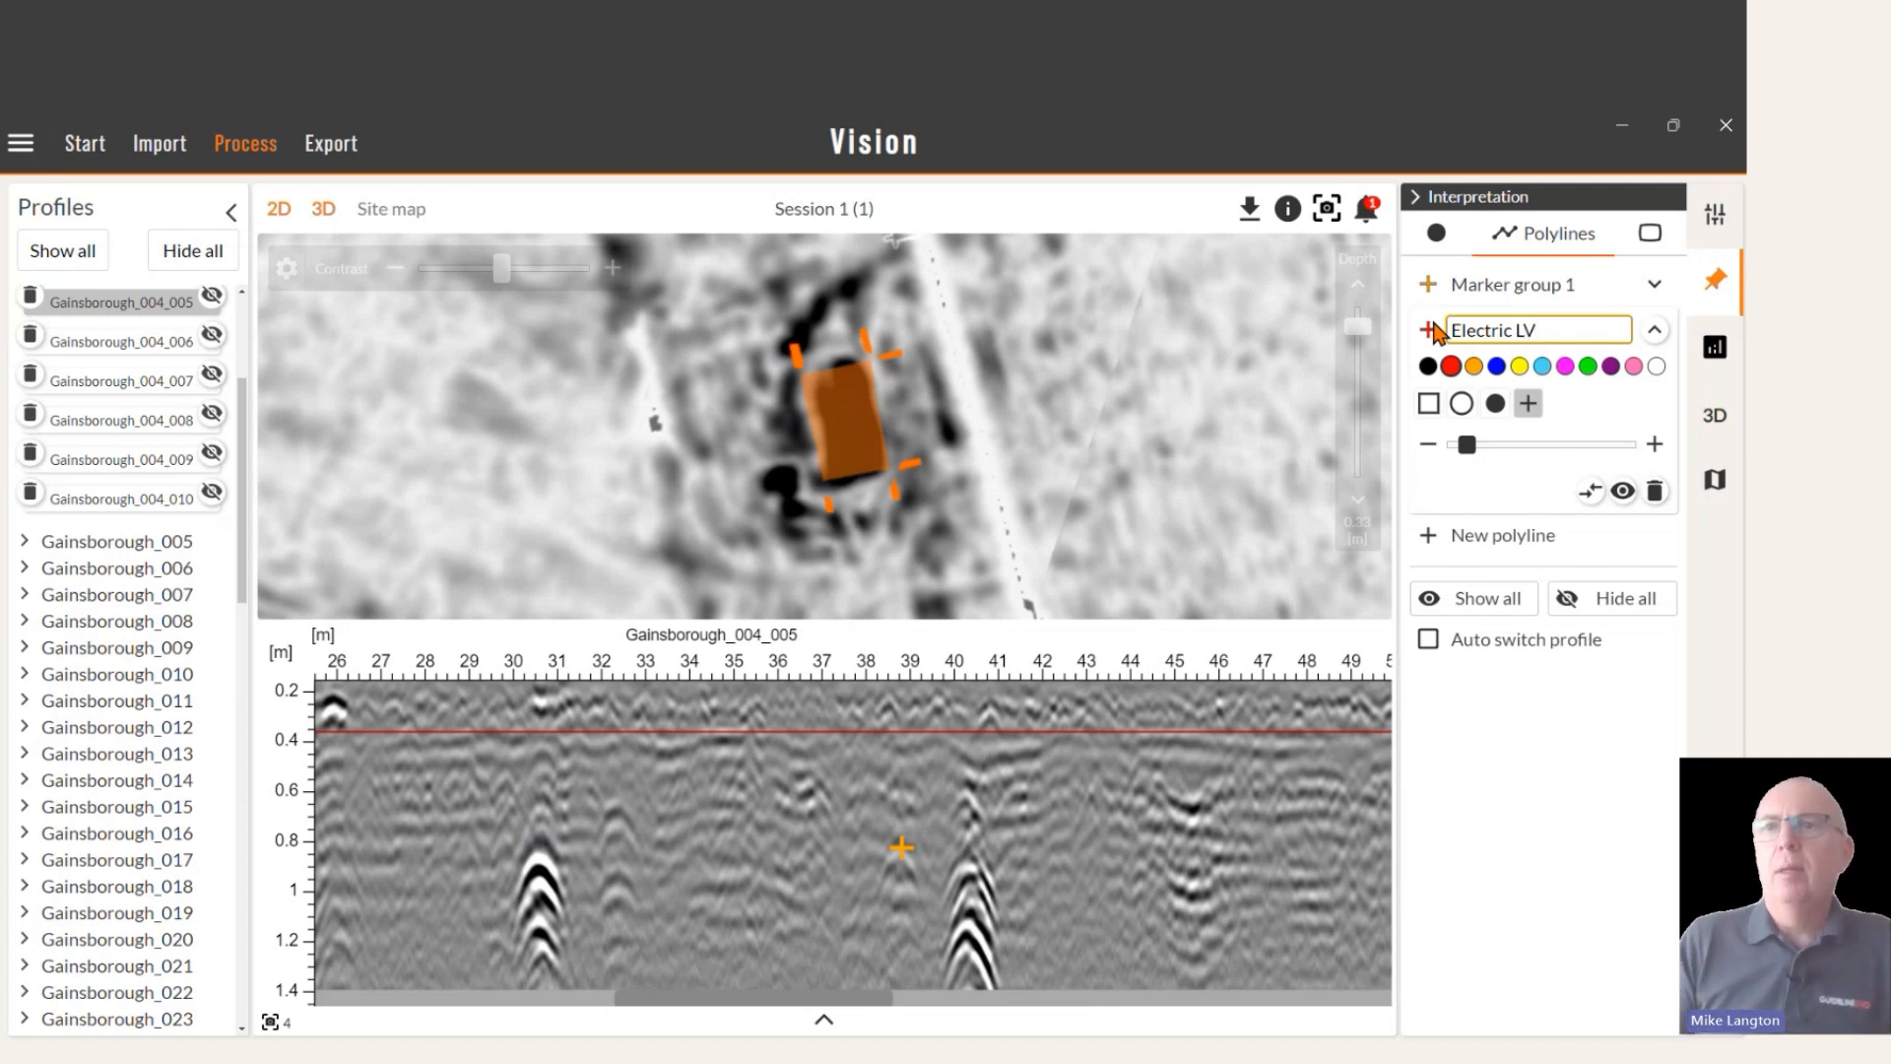
Rename the orange polyline as Telecoms.
click(1470, 285)
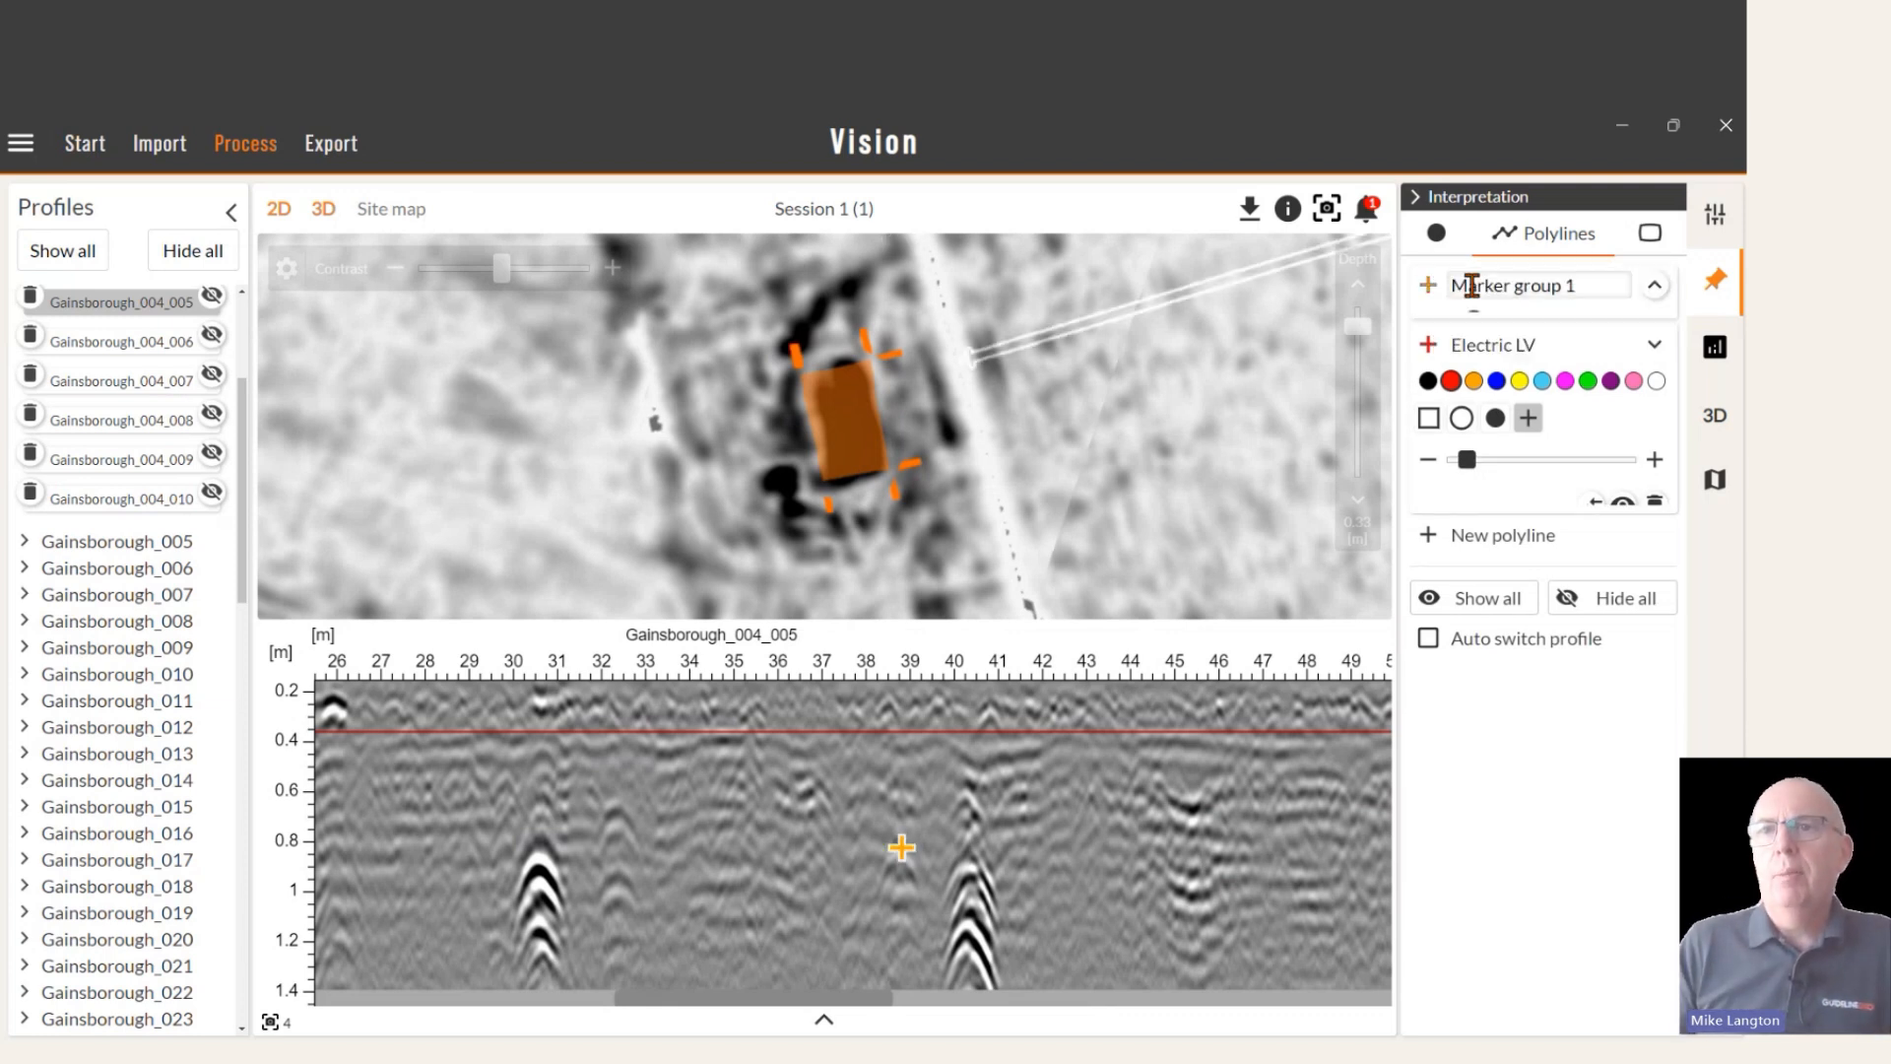
triple_click(1599, 286)
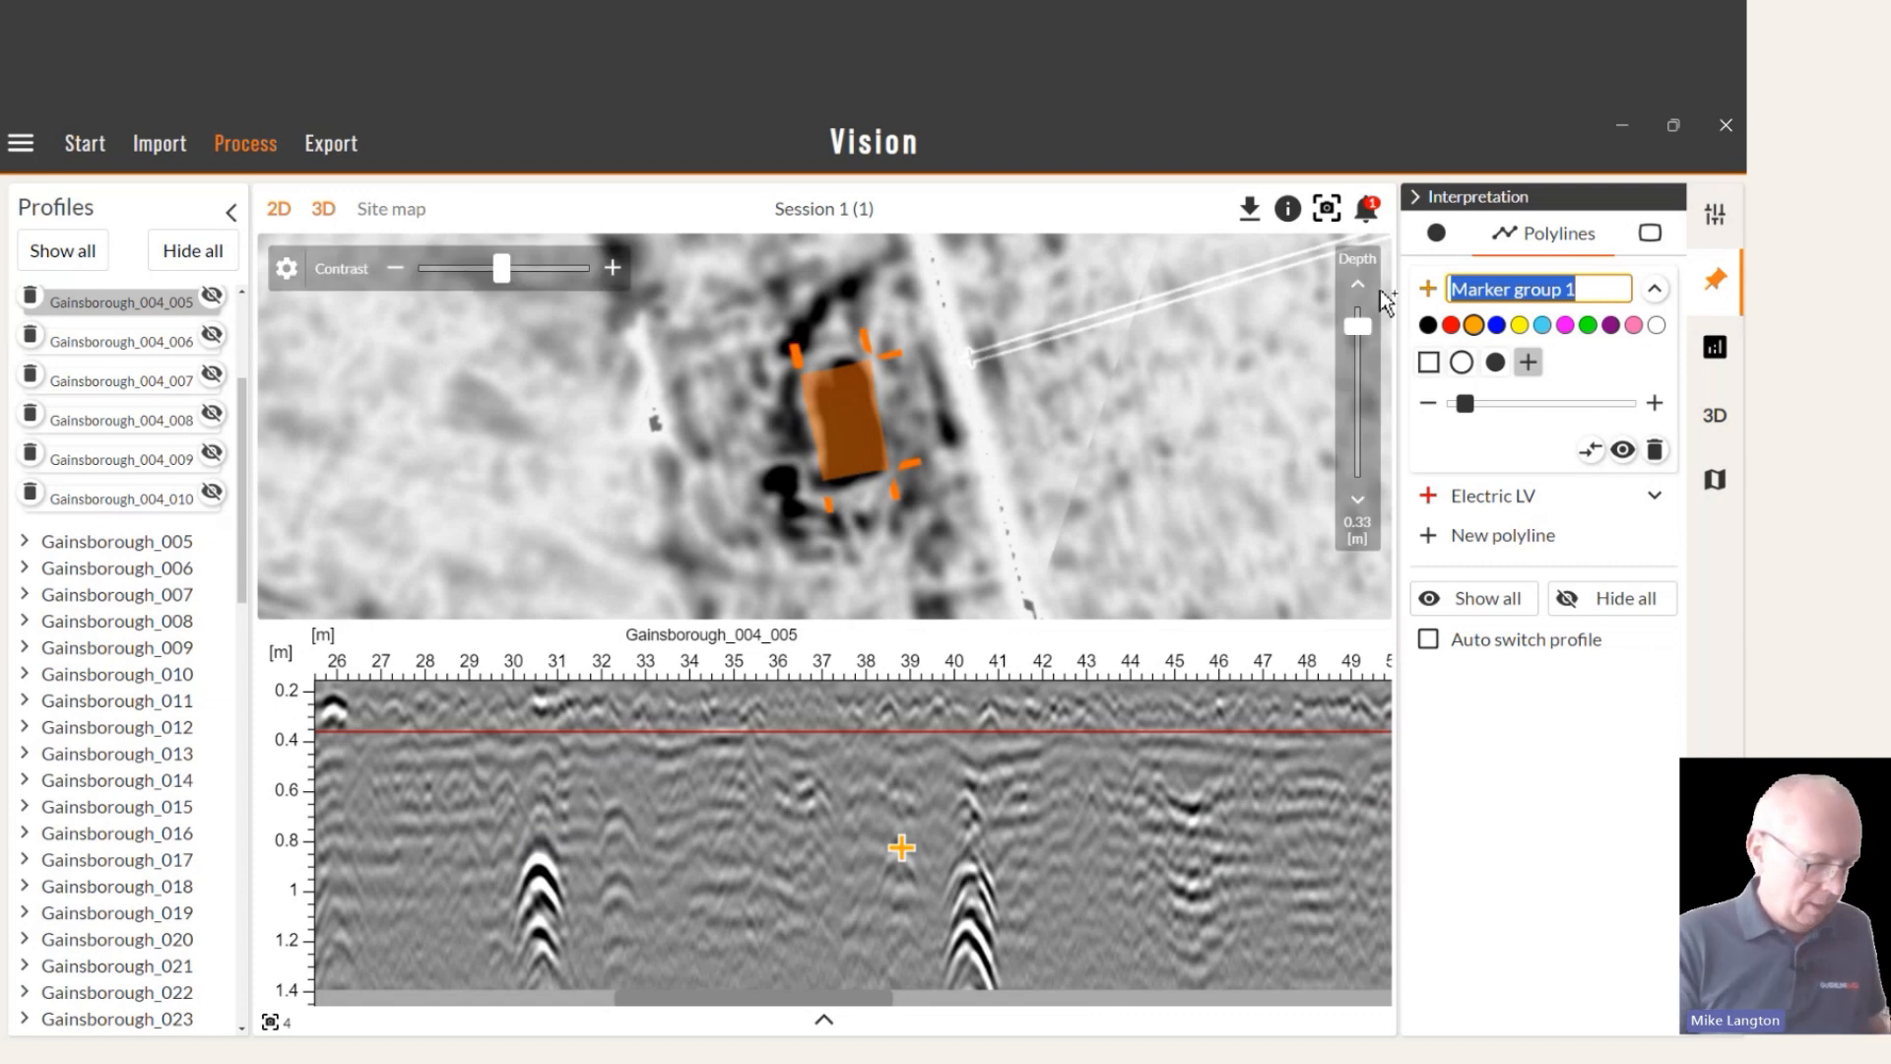
text(Tele)
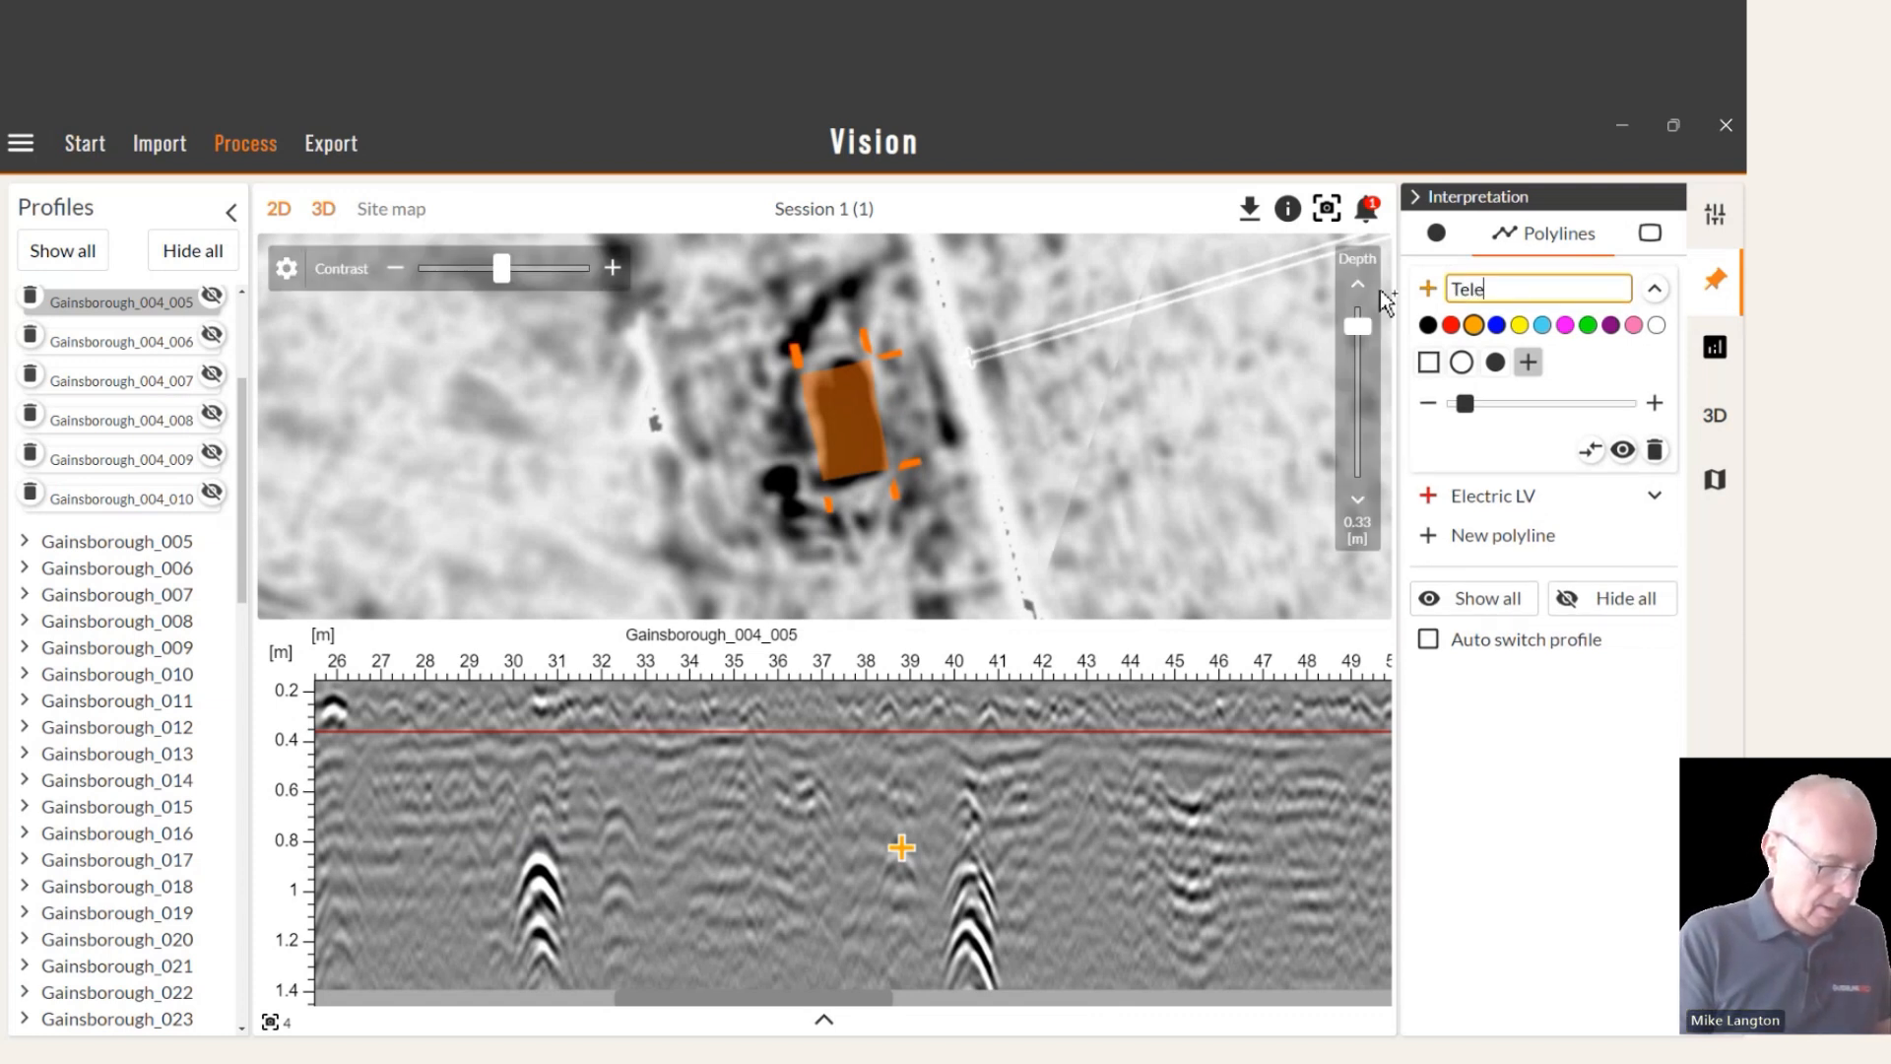
text(coms)
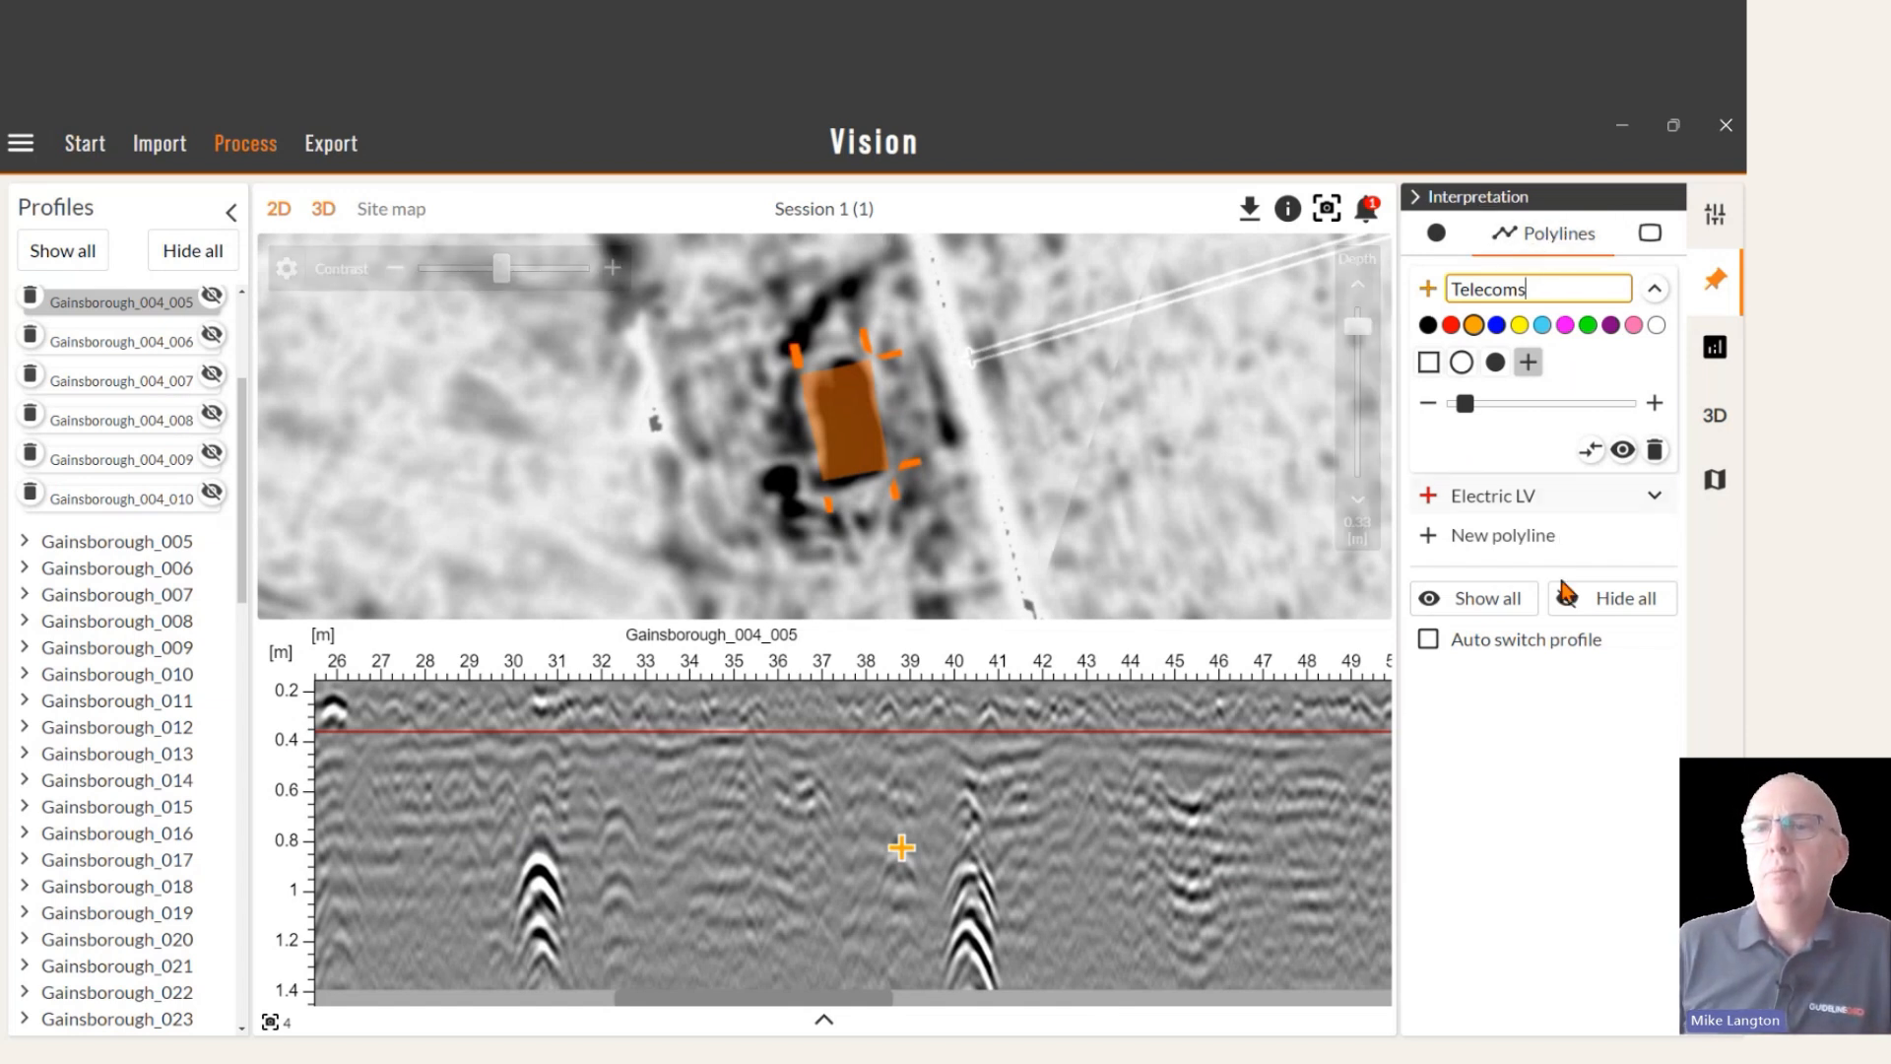
click(1586, 725)
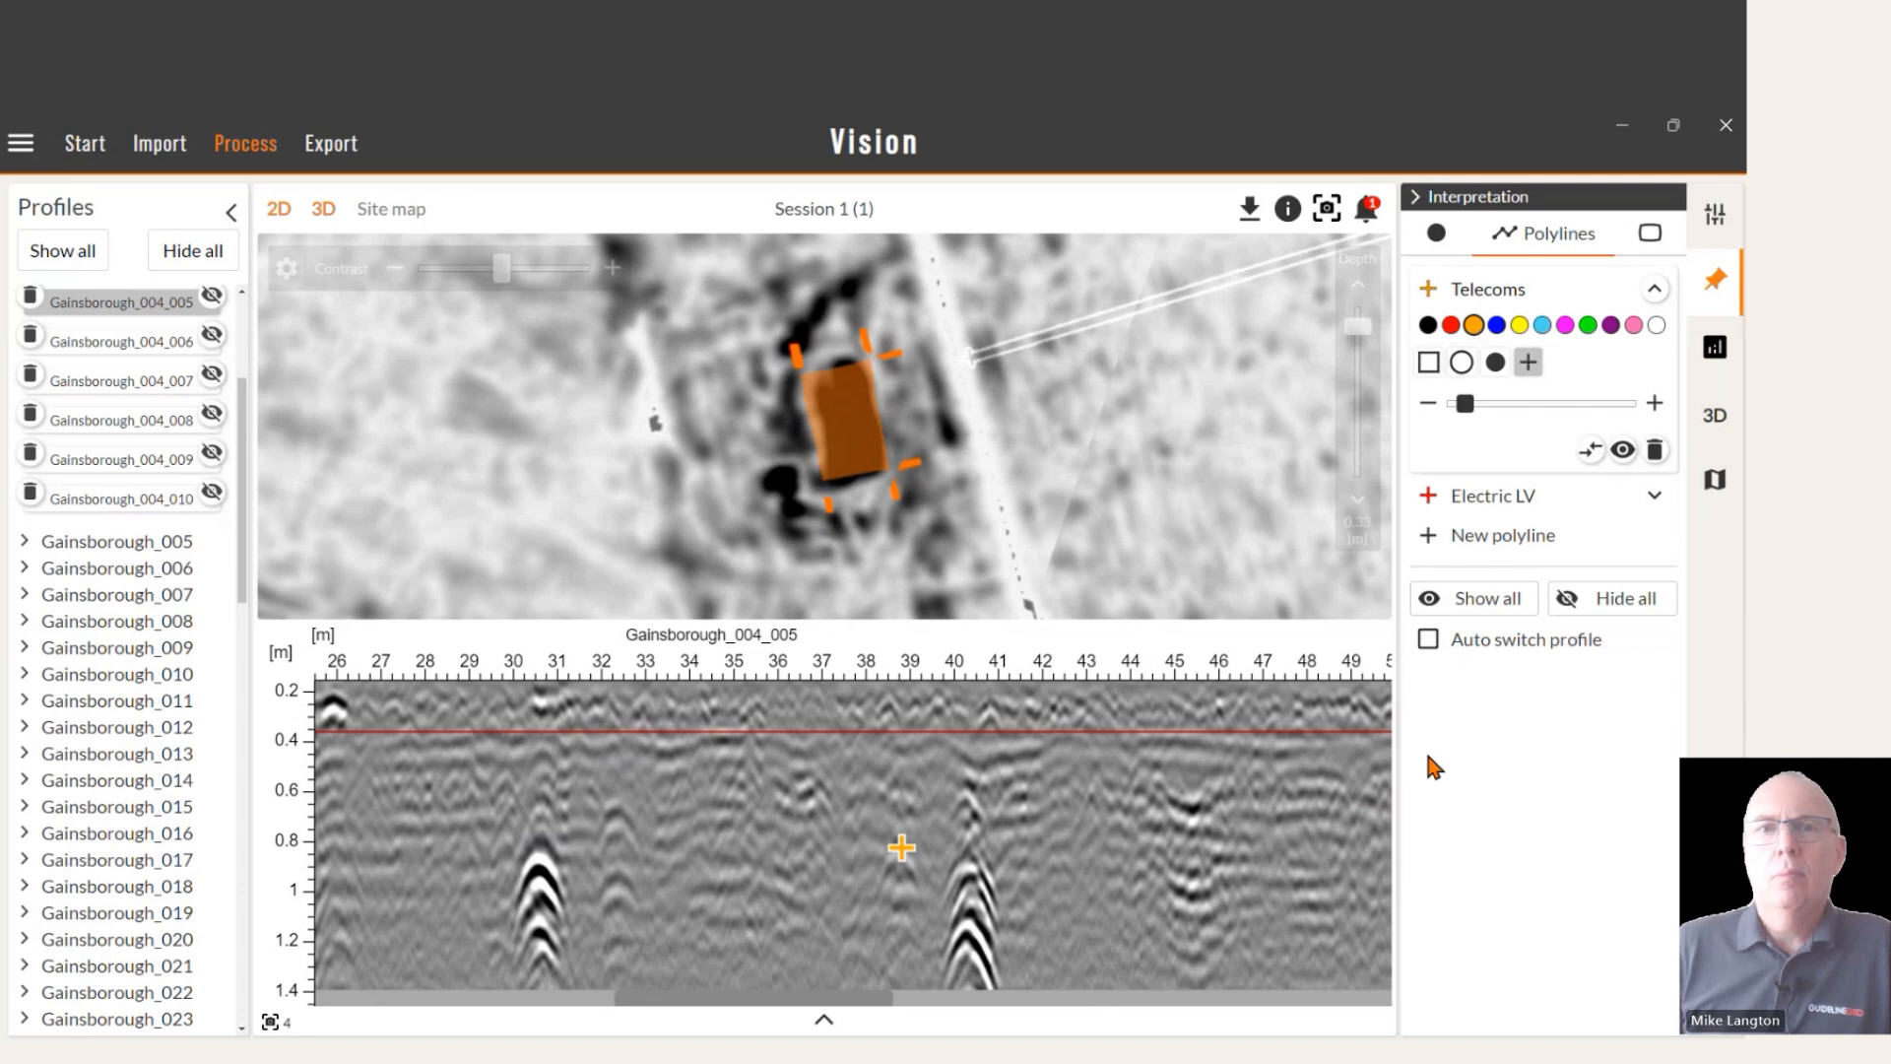
Look through the marker, polyline and polygon interpretations in turn, finishing on the polygons with the orange rectangle in view.
drag(1114, 499, 1066, 499)
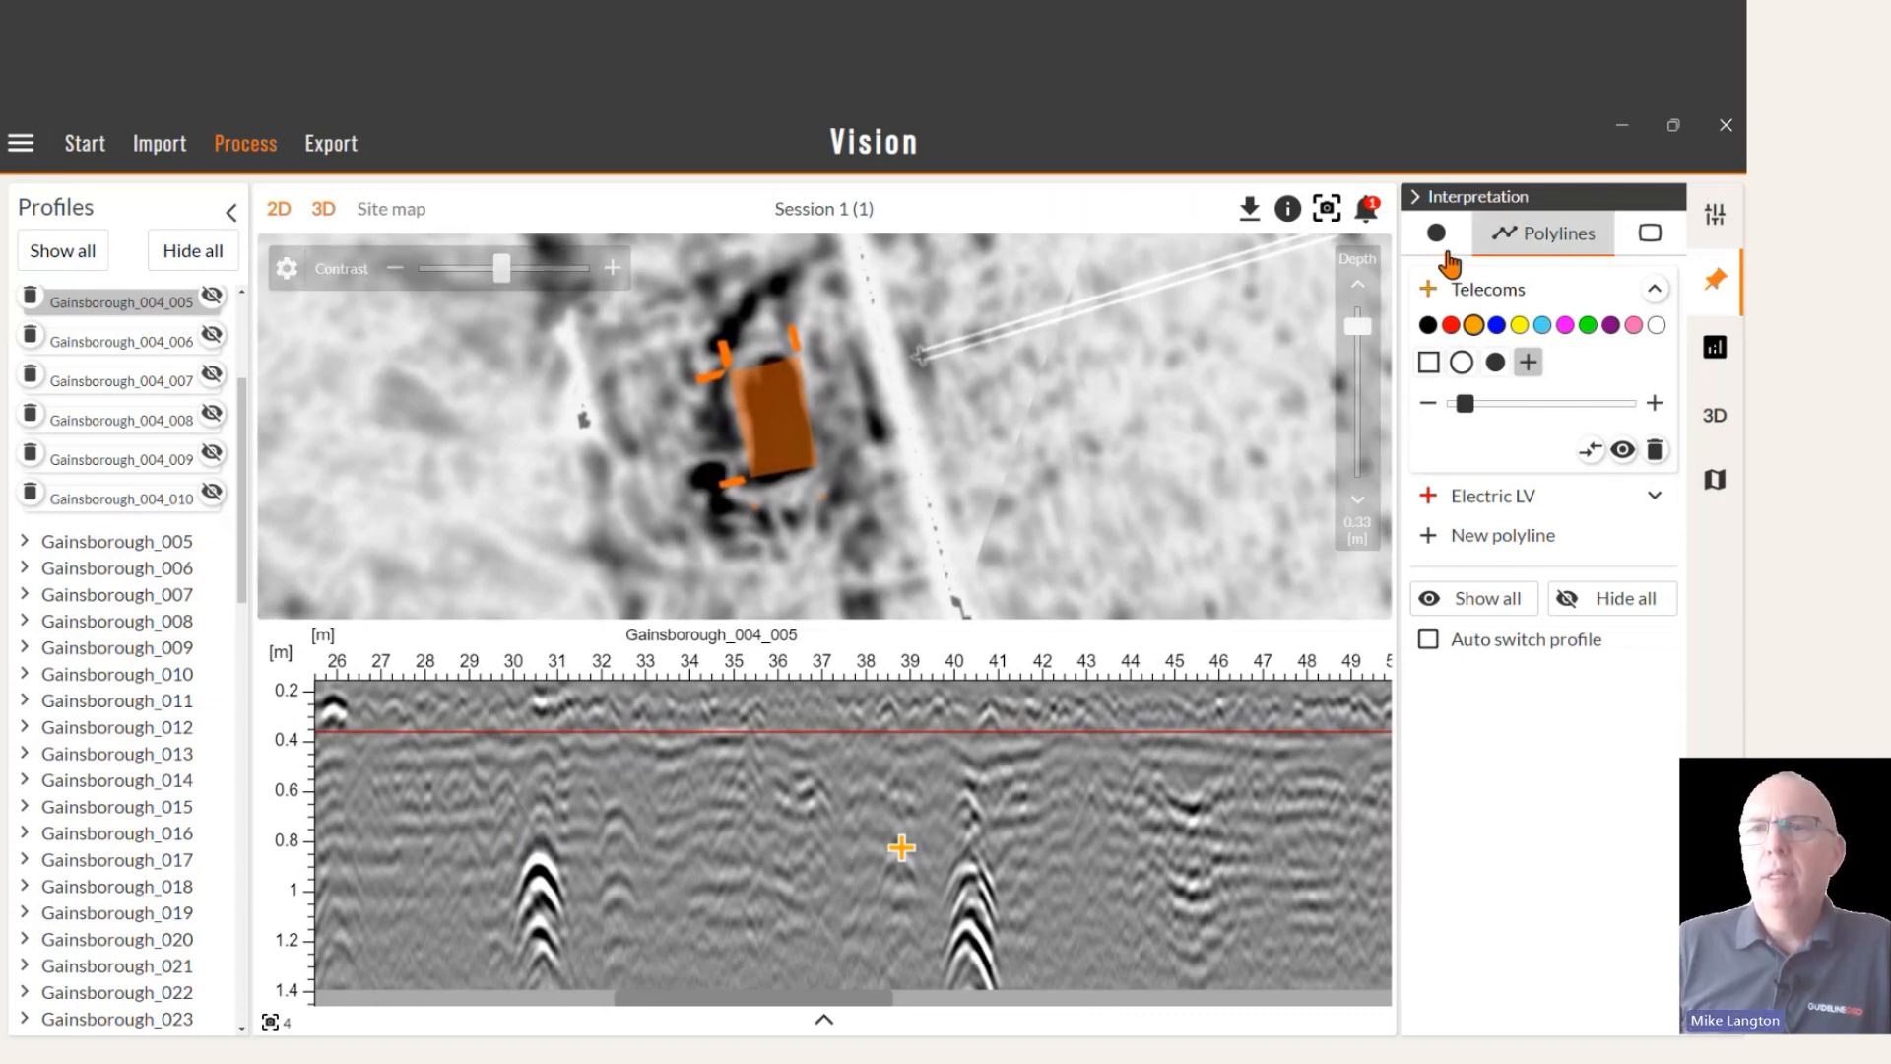
click(1443, 241)
click(1569, 248)
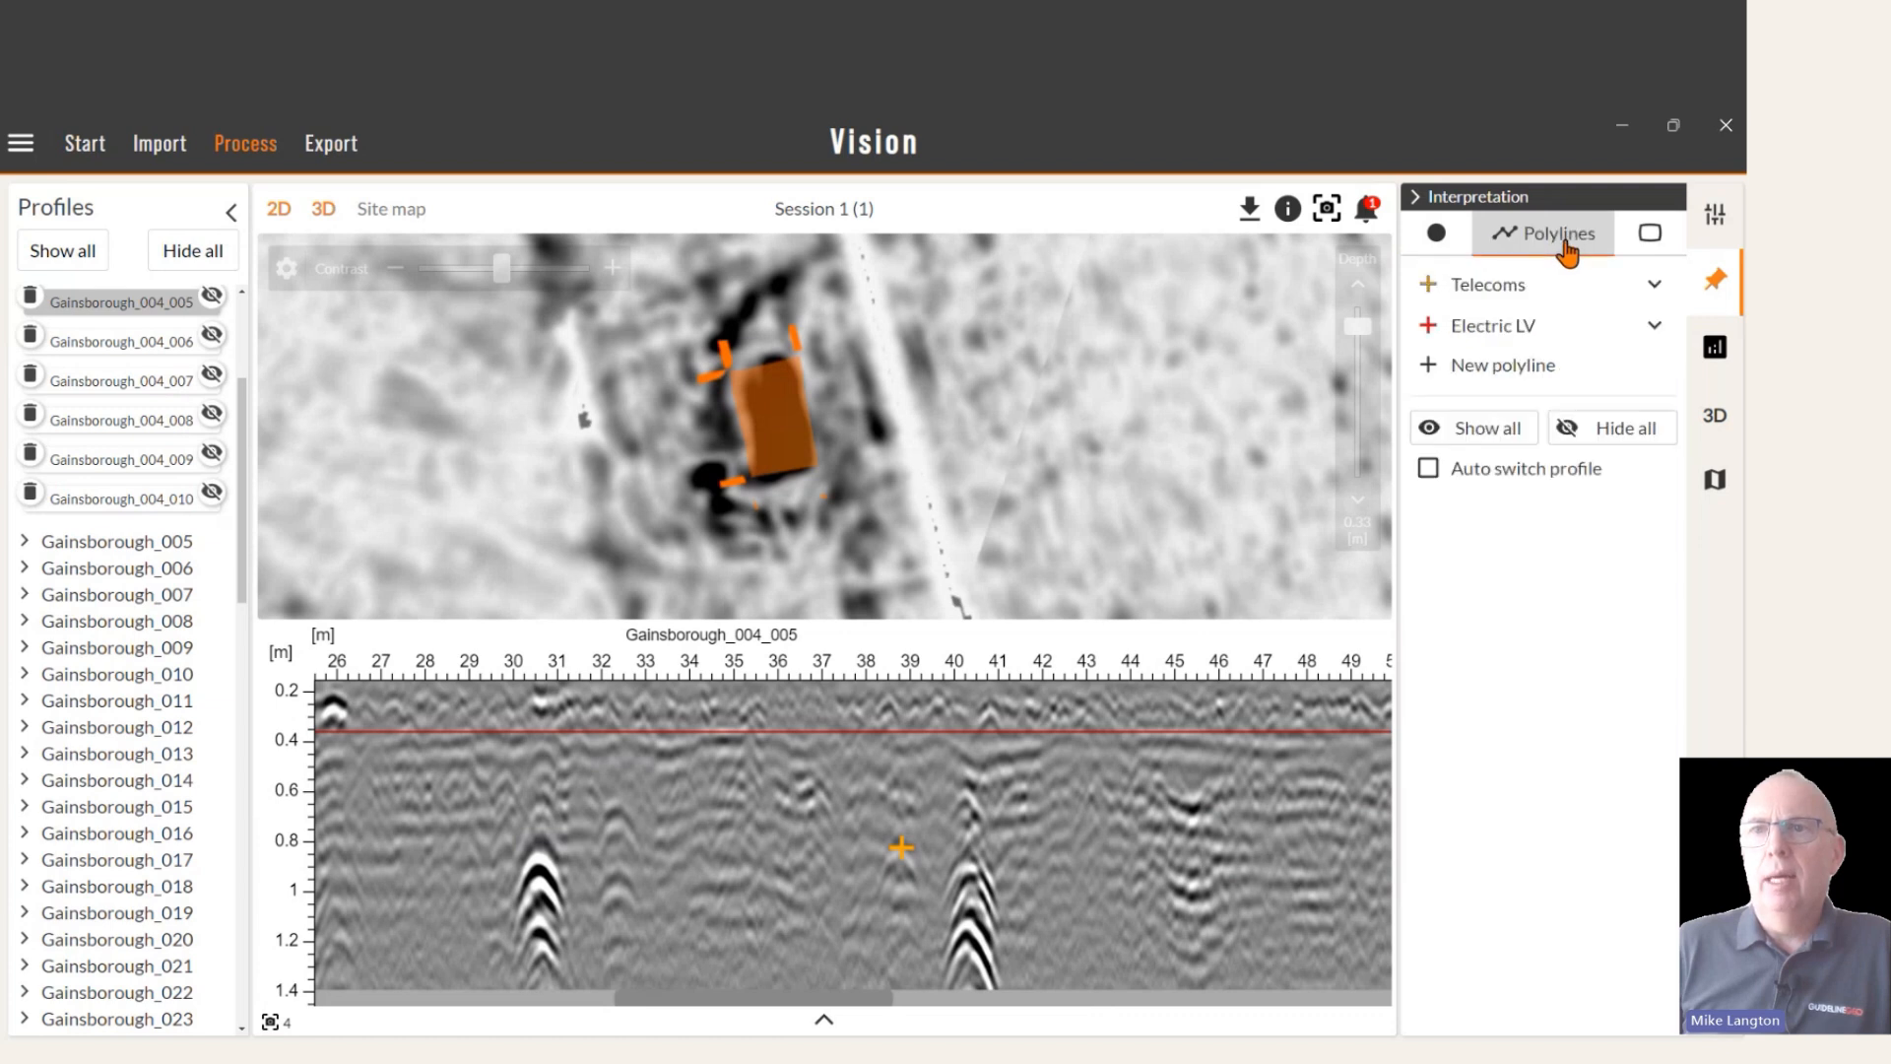
click(1659, 238)
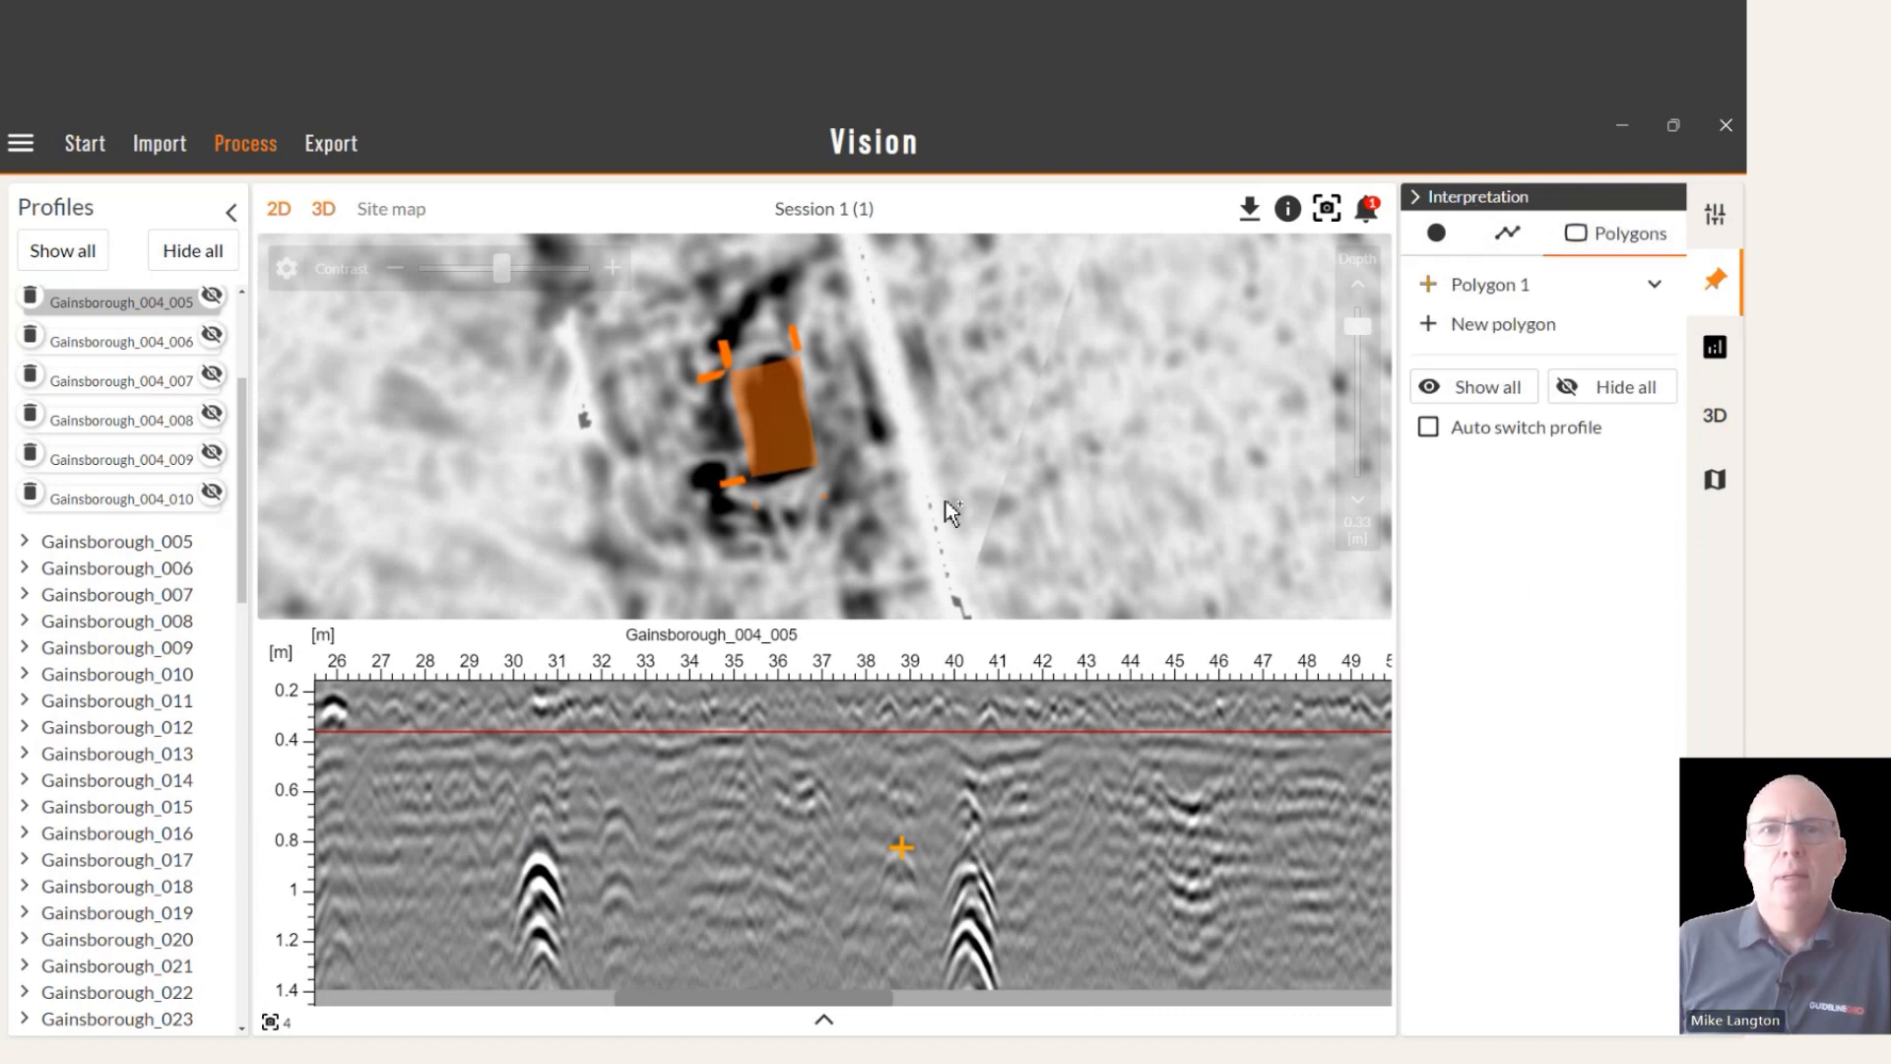
scroll(802, 449, right, 3)
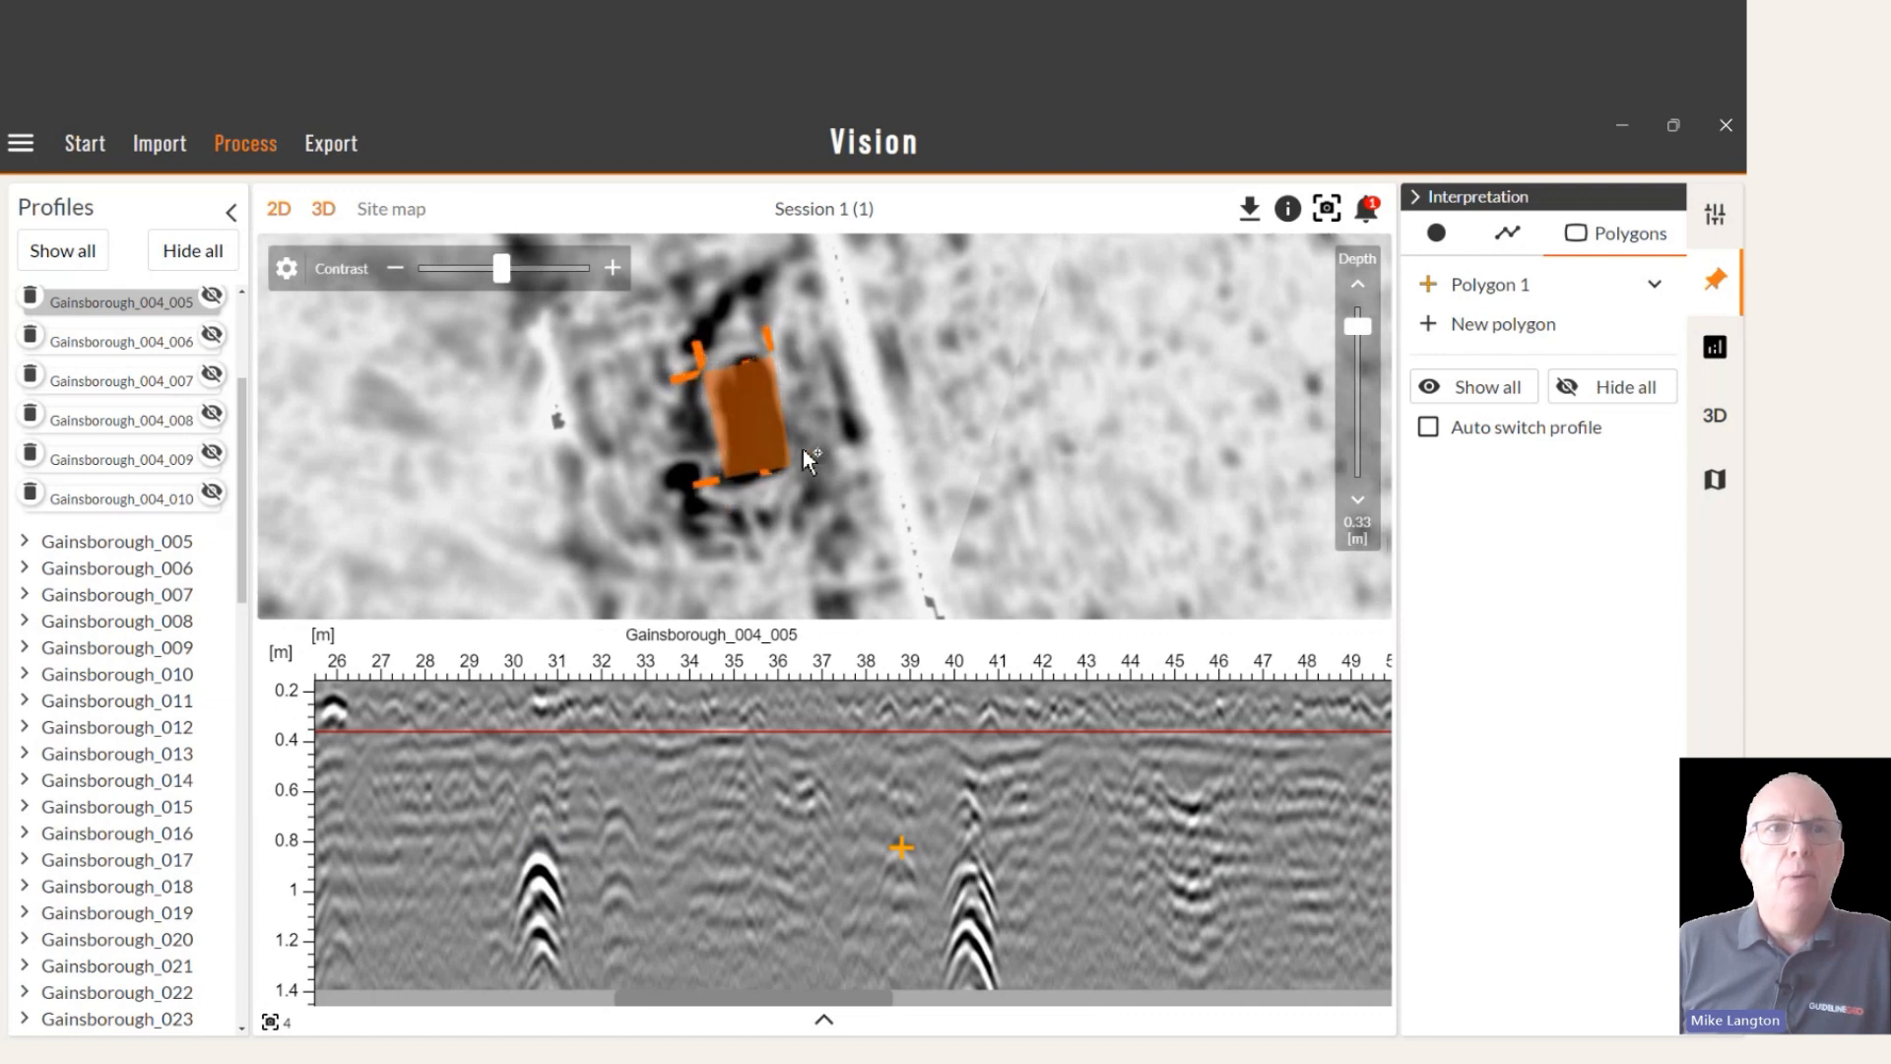